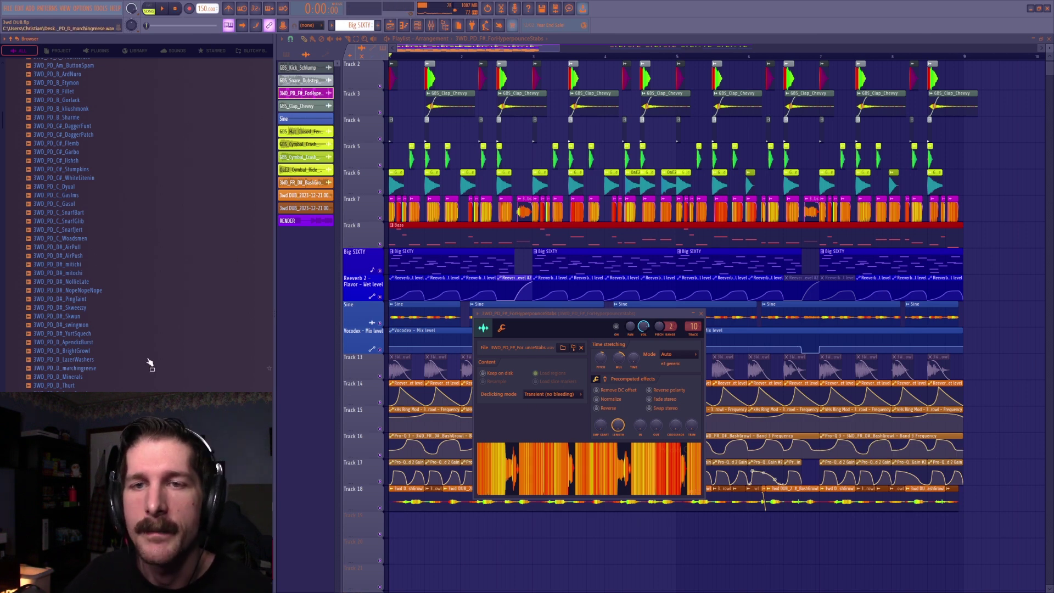
# Step: Locate the source sample of the 3WD_FR_D#_BashGrowl channel in the browser and close its settings
pyautogui.click(301, 183)
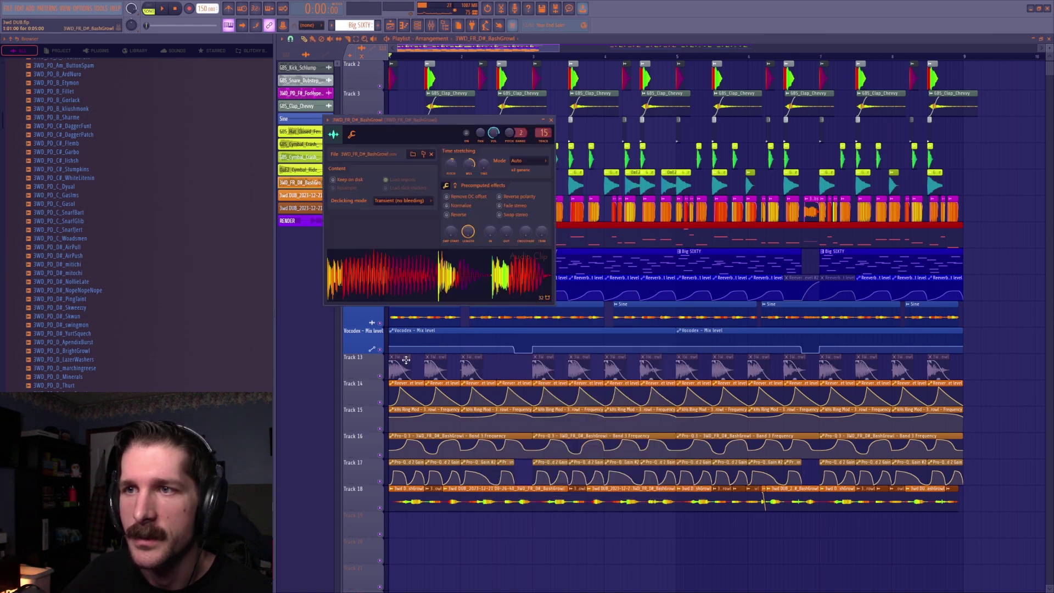
pyautogui.click(424, 154)
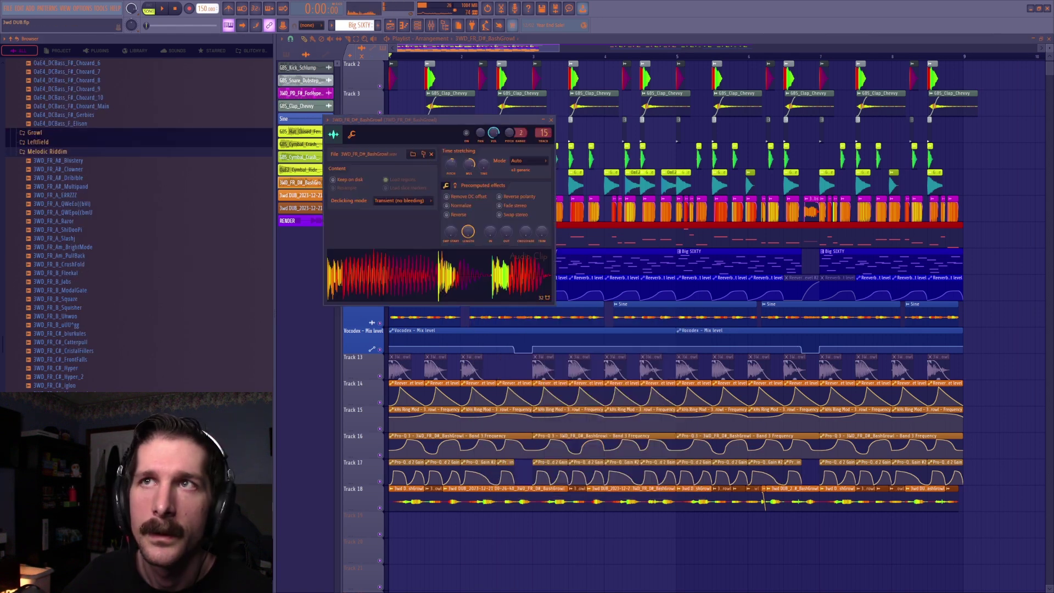
pyautogui.click(551, 120)
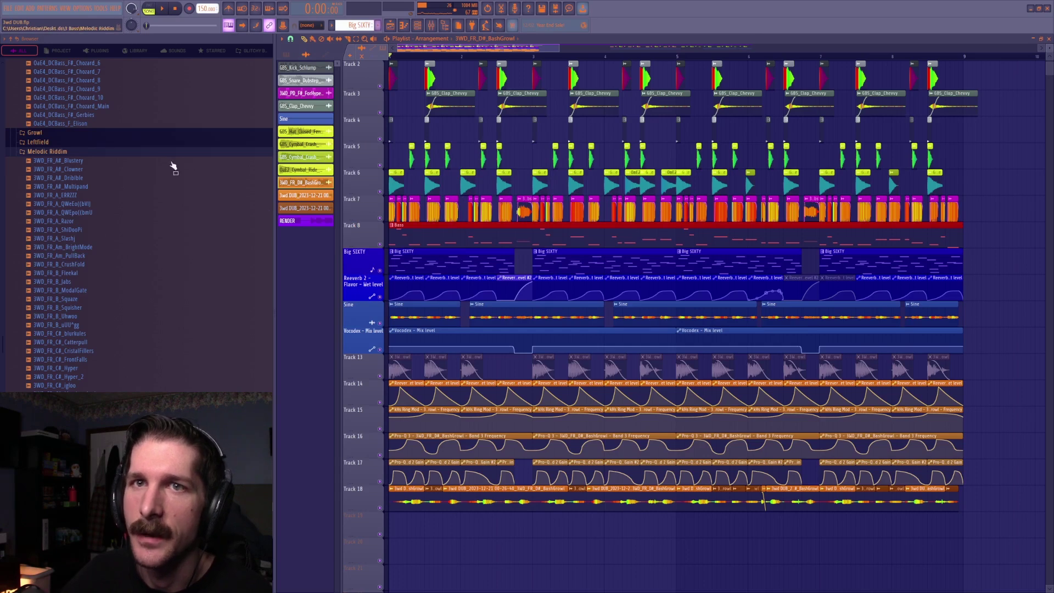
# Step: Listen to the full arrangement and to the soloed bass stabs on Track 7
pyautogui.press('space')
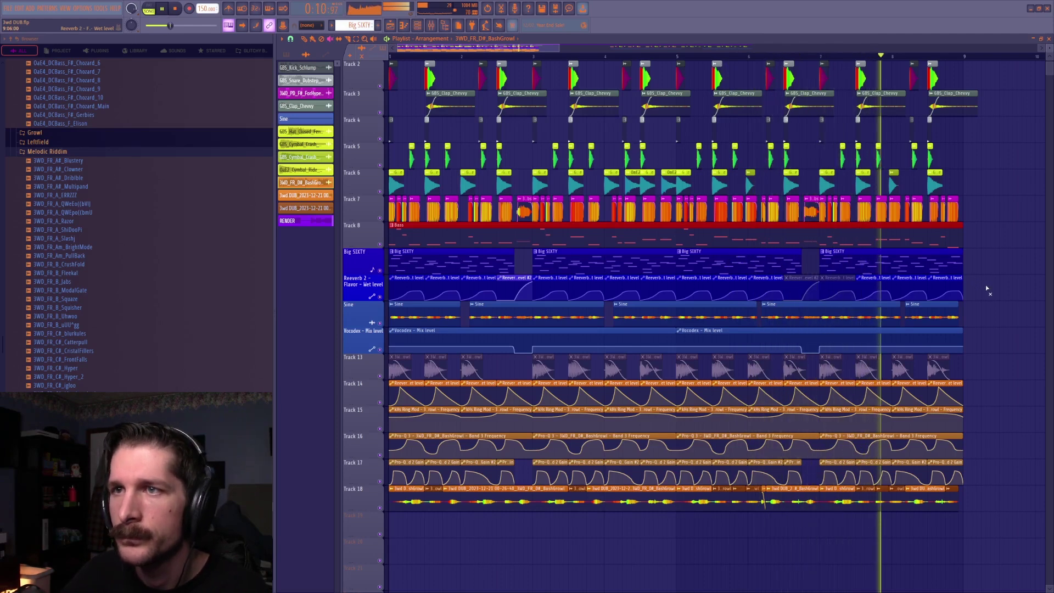
pyautogui.press('space')
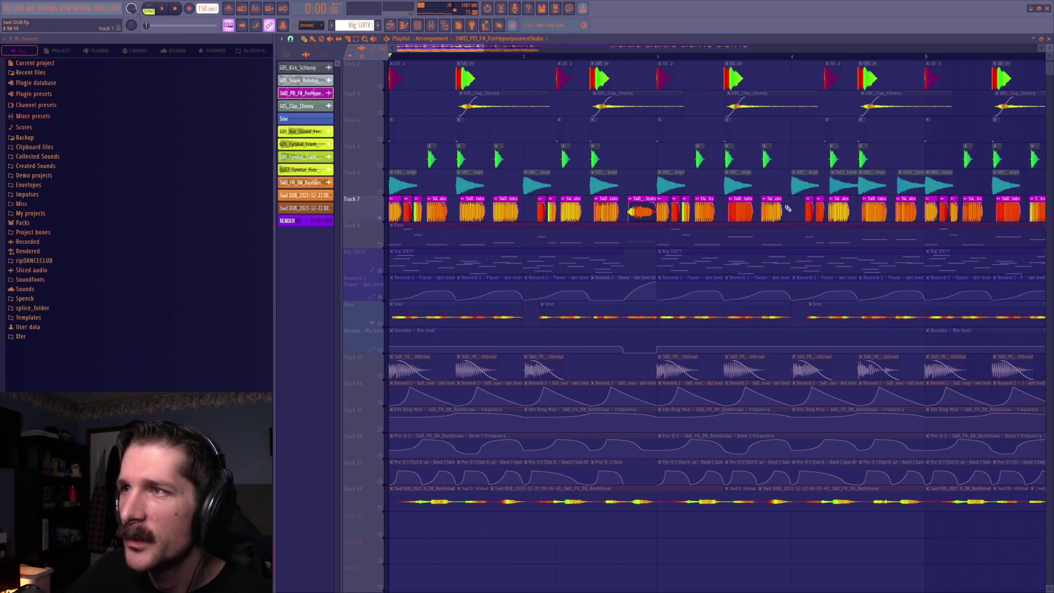
pyautogui.press('space')
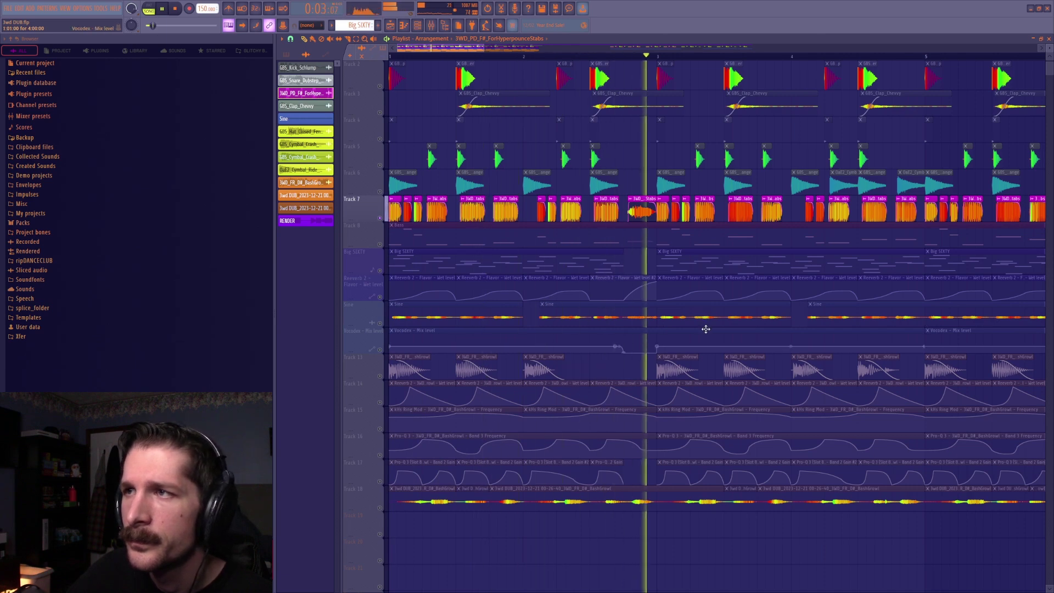
pyautogui.press('space')
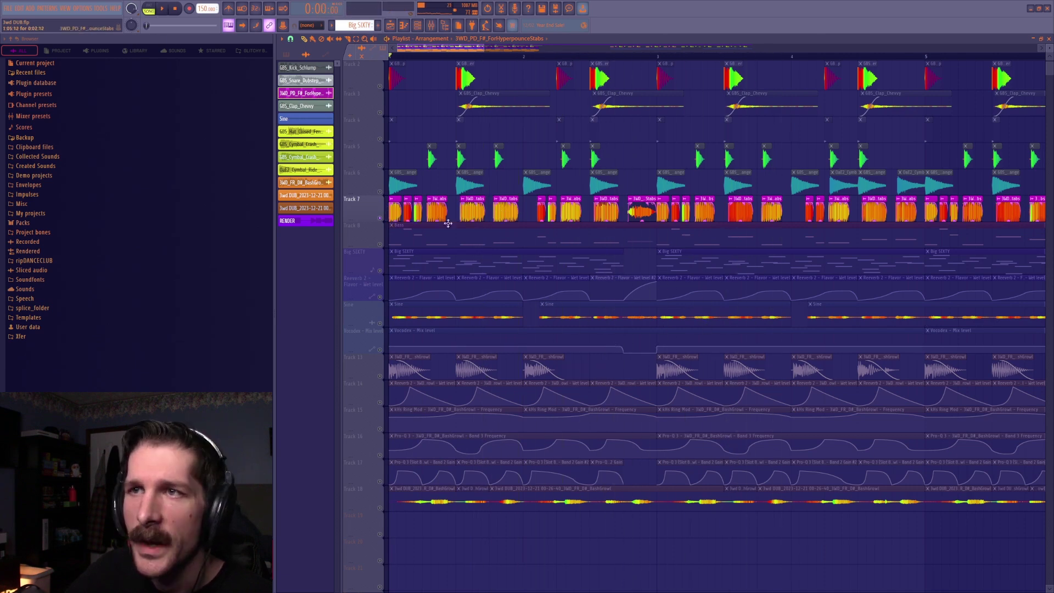
# Step: Check the bass stabs' effects chain in the mixer, close the mixer, and listen to Track 7
pyautogui.click(431, 25)
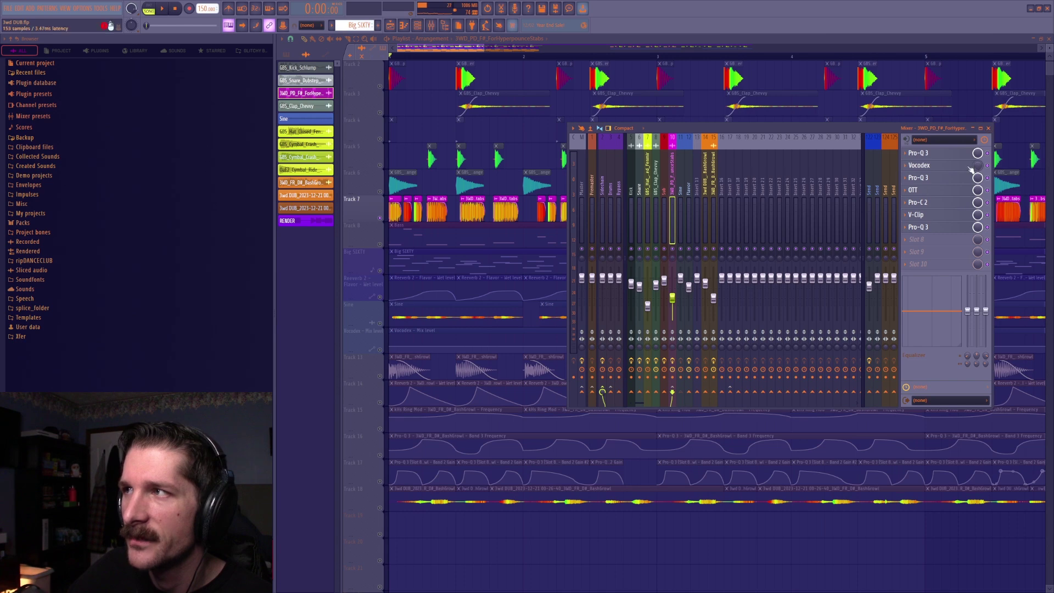
pyautogui.click(989, 128)
pyautogui.press('space')
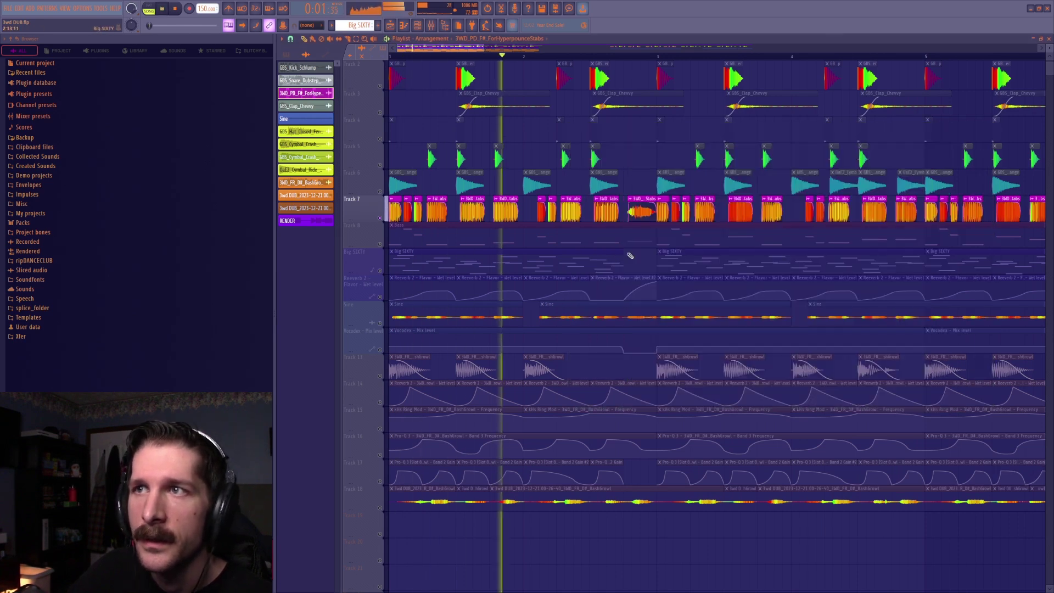
pyautogui.press('space')
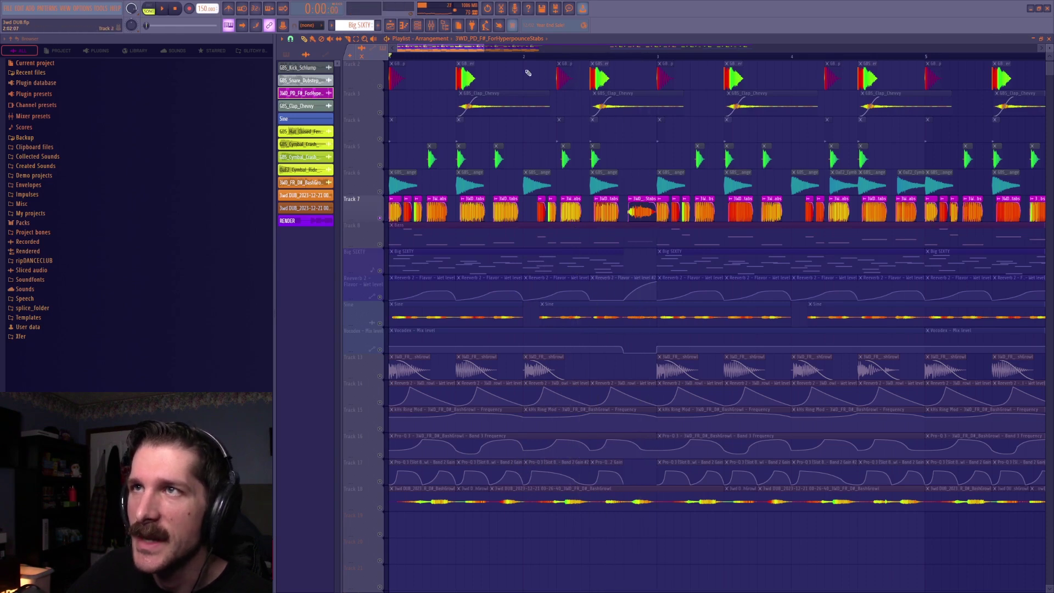
# Step: Move the mixer below the bass stab clips and play Track 7 from shortly after bar 2 to watch its levels
pyautogui.click(547, 57)
pyautogui.press('F9')
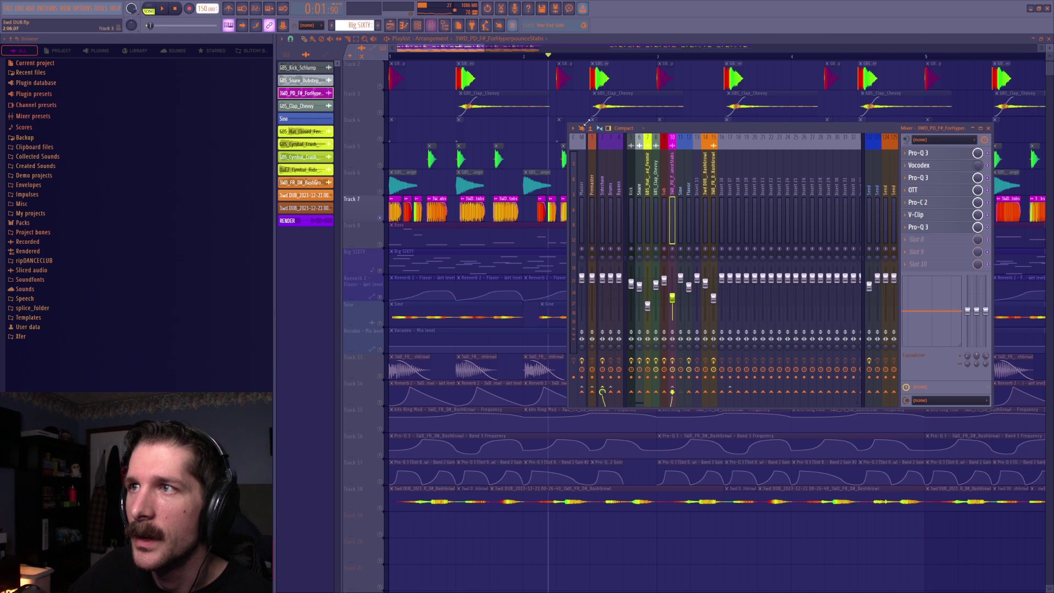
pyautogui.moveTo(704, 136); pyautogui.dragTo(721, 320)
pyautogui.press('space')
pyautogui.press('space')
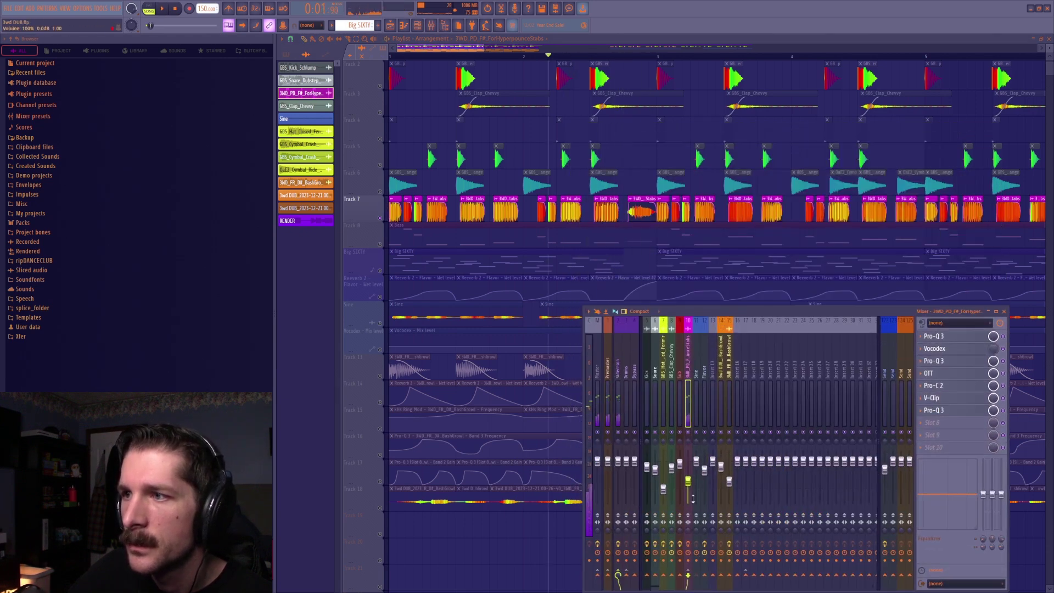
pyautogui.press('space')
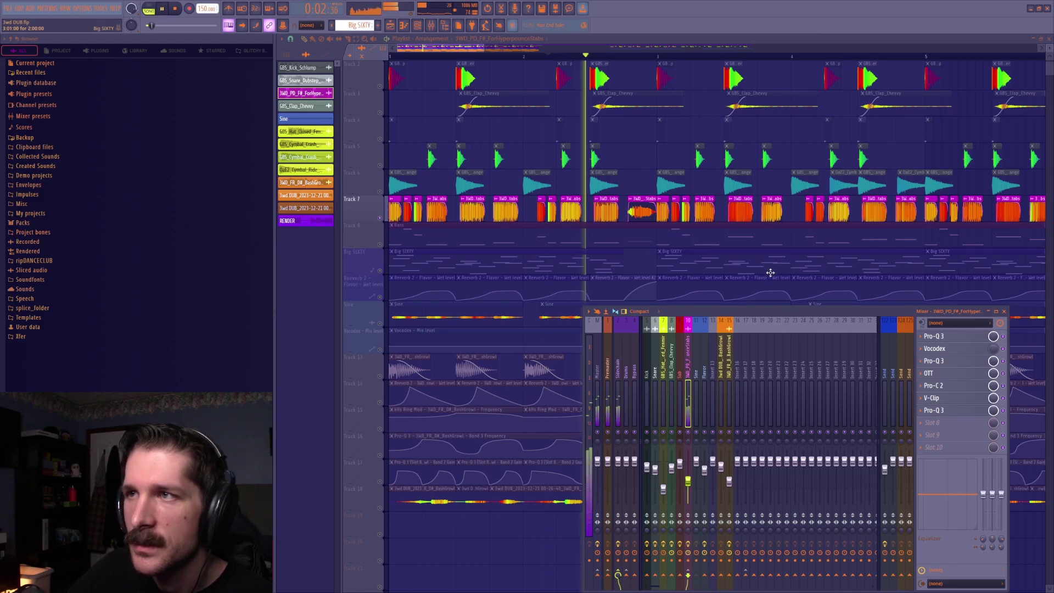
pyautogui.press('space')
# Step: Inspect the first Pro-Q 3 equalizer on the bass stabs' mixer track, closing it and the mixer
pyautogui.click(956, 338)
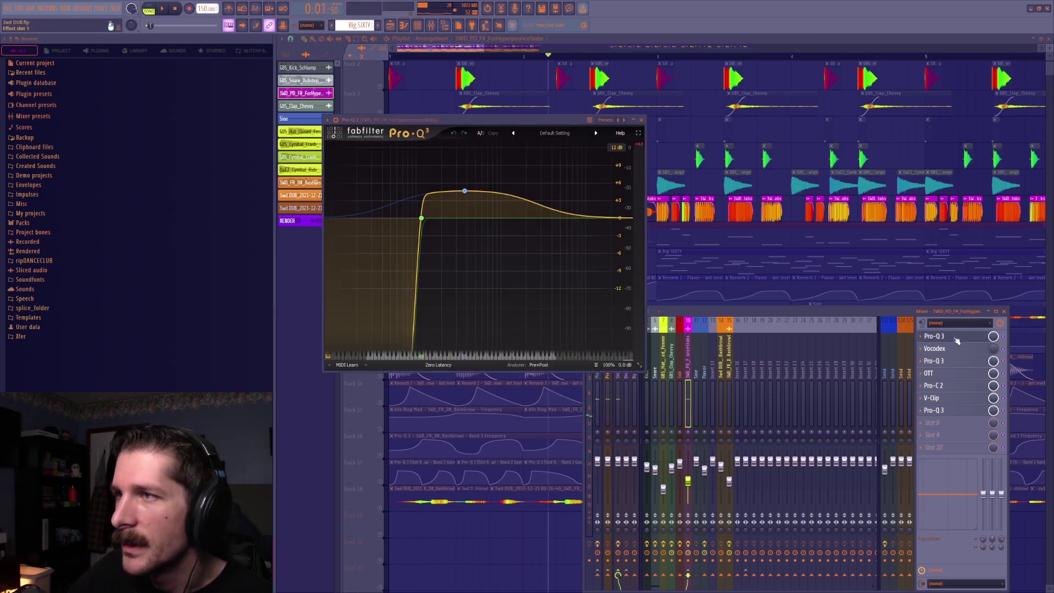
pyautogui.click(641, 120)
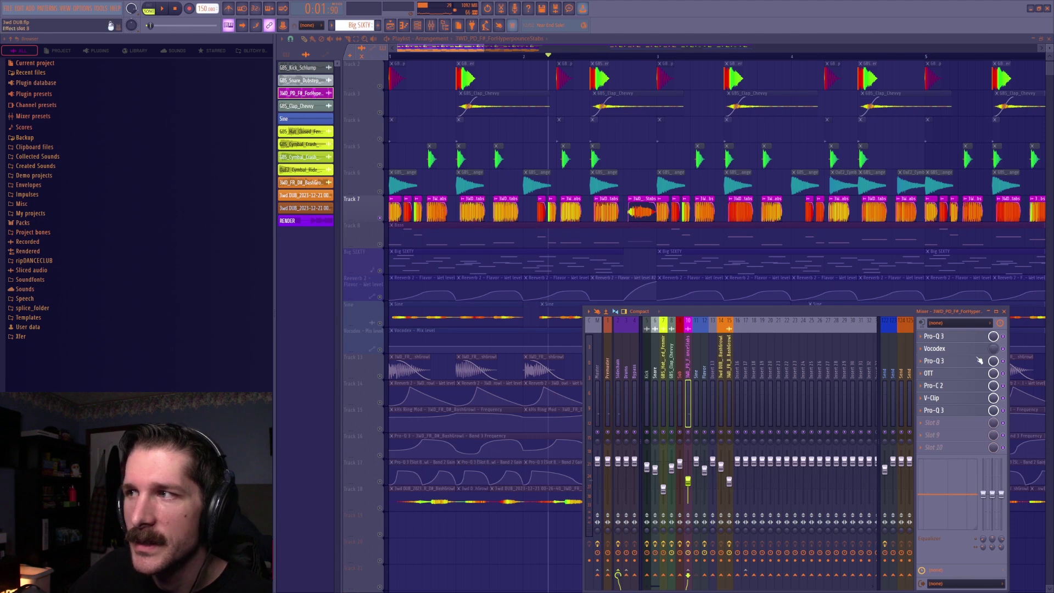
pyautogui.click(1004, 311)
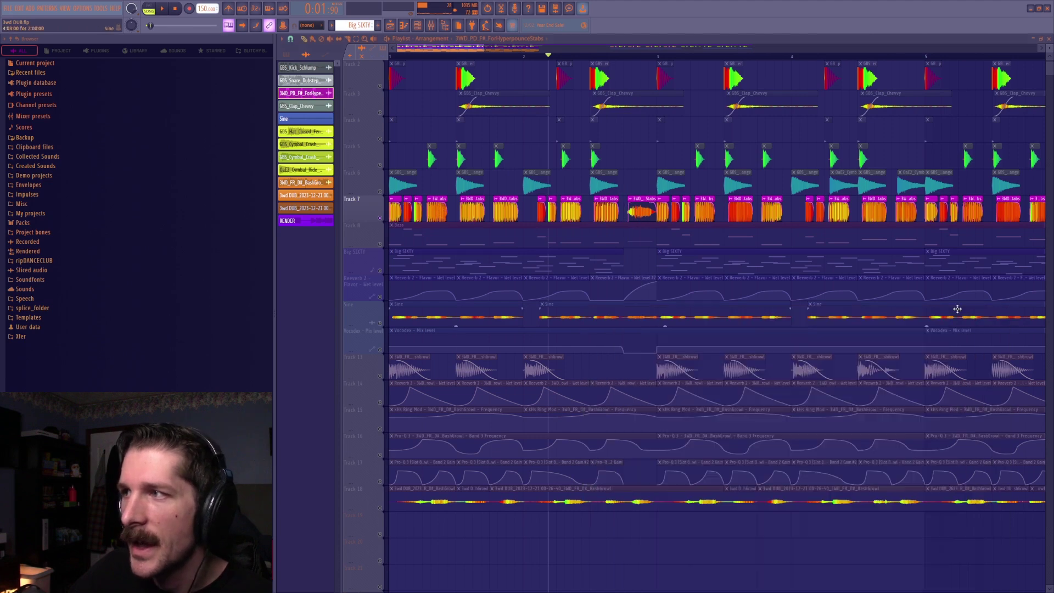
# Step: Unmute Track 8 and listen to it together with the Track 7 bass stabs
pyautogui.click(382, 245)
pyautogui.press('space')
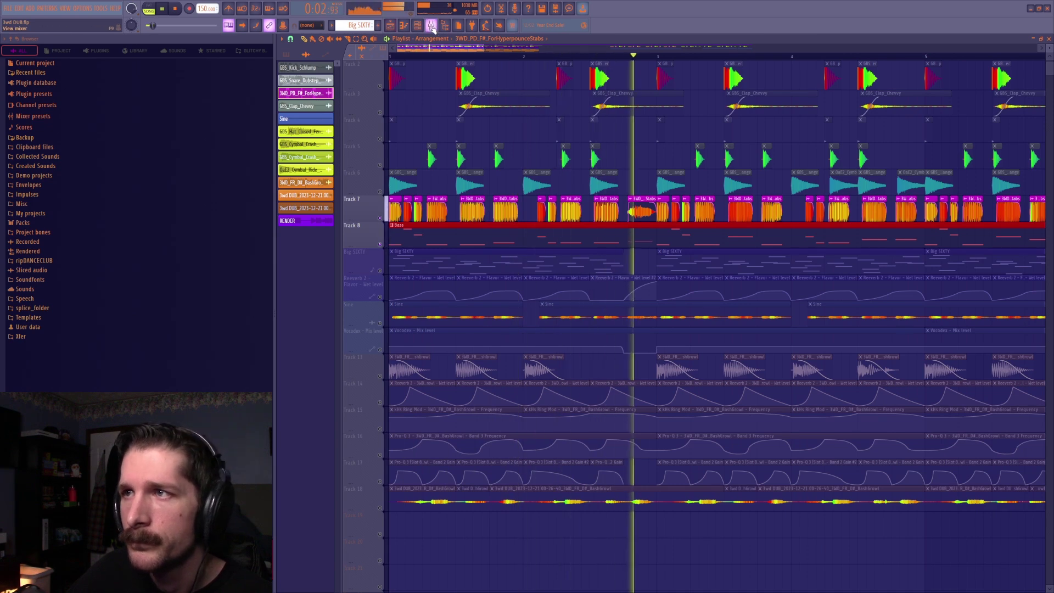
pyautogui.press('space')
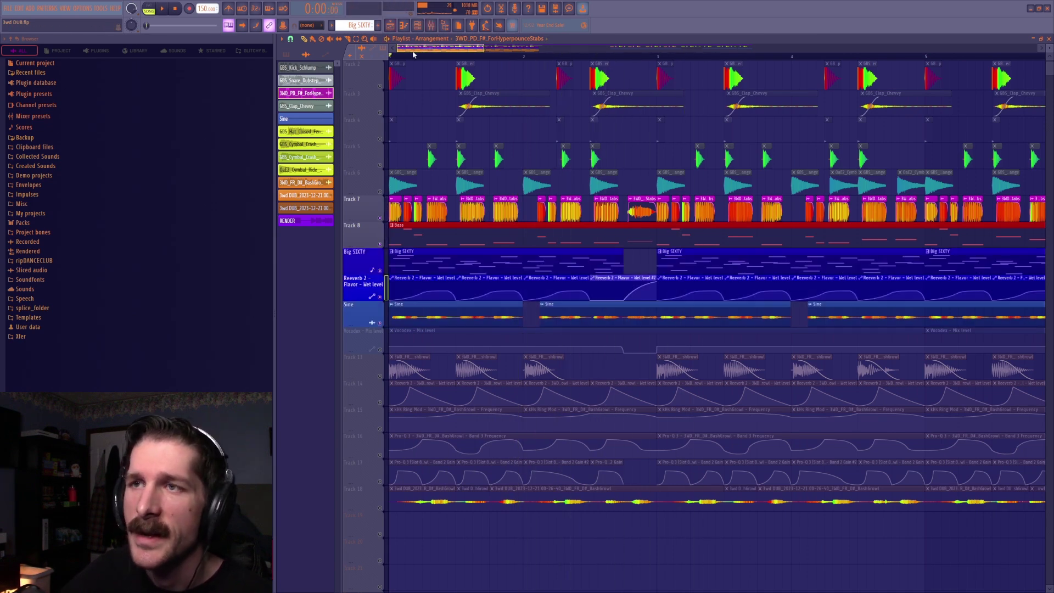
# Step: Compare playback with the Vocodex - Mix level automation track unmuted and muted
pyautogui.click(381, 350)
pyautogui.press('space')
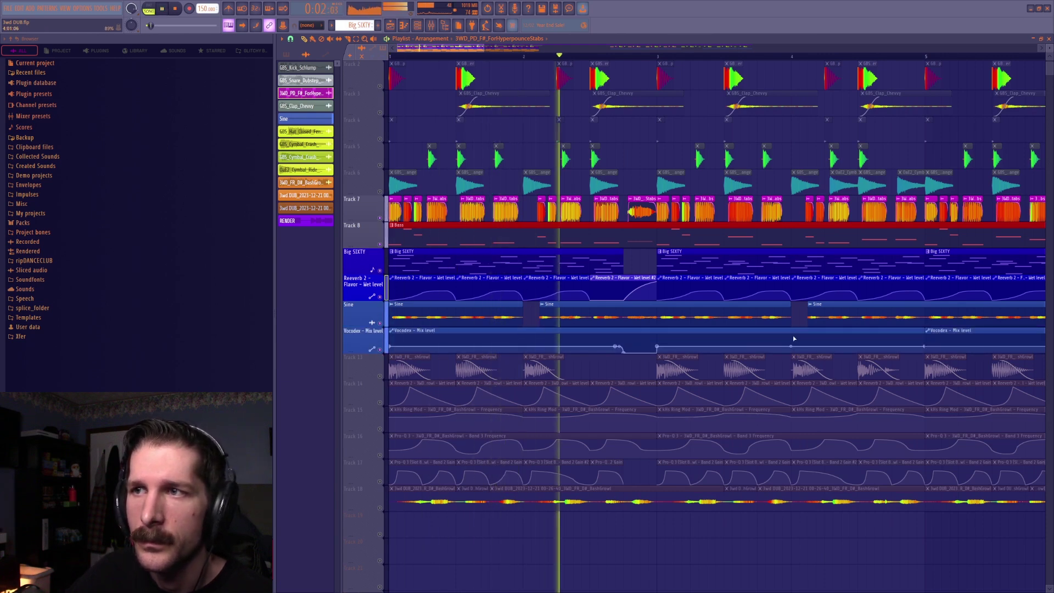
pyautogui.press('space')
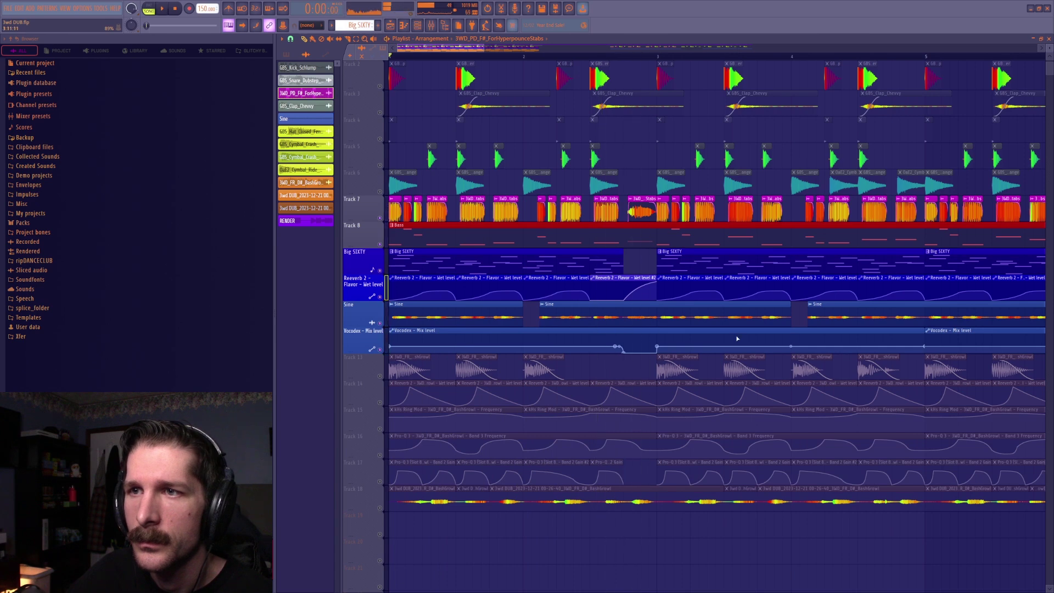
pyautogui.click(380, 351)
pyautogui.press('space')
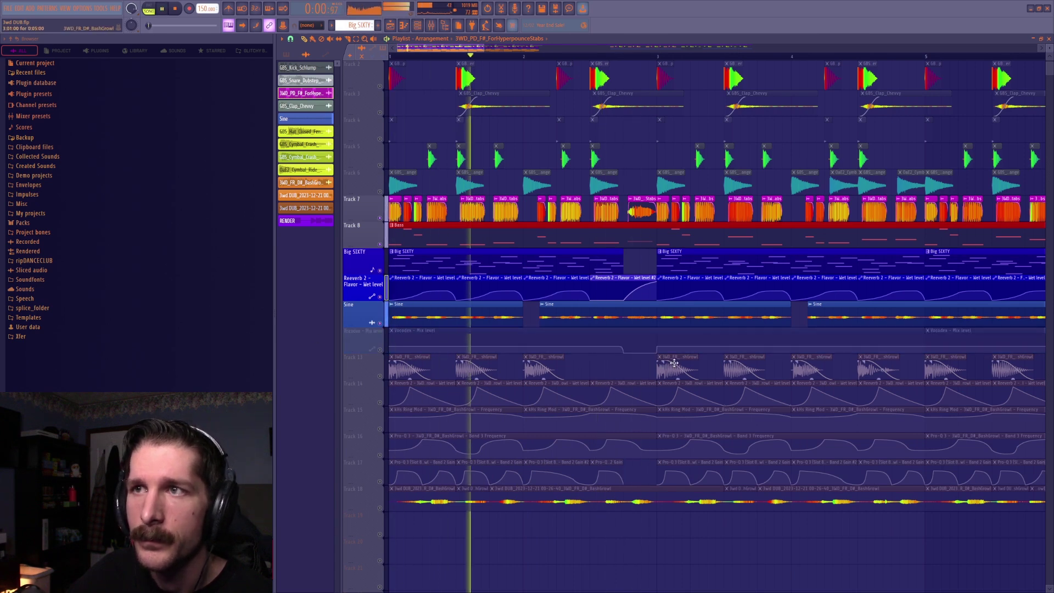
pyautogui.press('space')
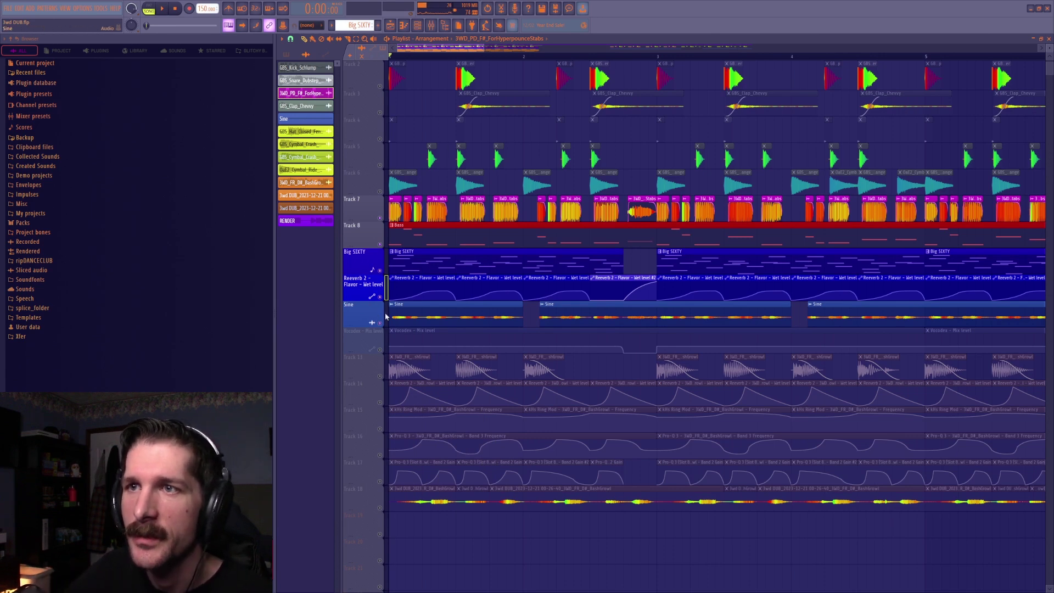
# Step: Solo the Big SIXTY track group and inspect the volume envelope of the Flavor channel's 3x Osc
pyautogui.keyDown('ctrl'); pyautogui.click(380, 271); pyautogui.keyUp('ctrl')
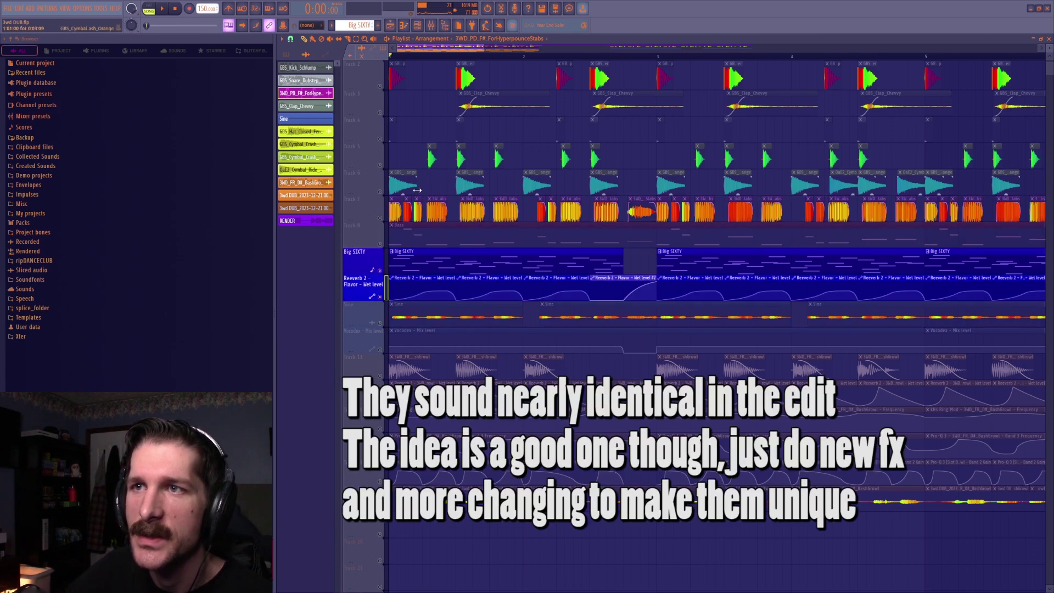
pyautogui.click(431, 26)
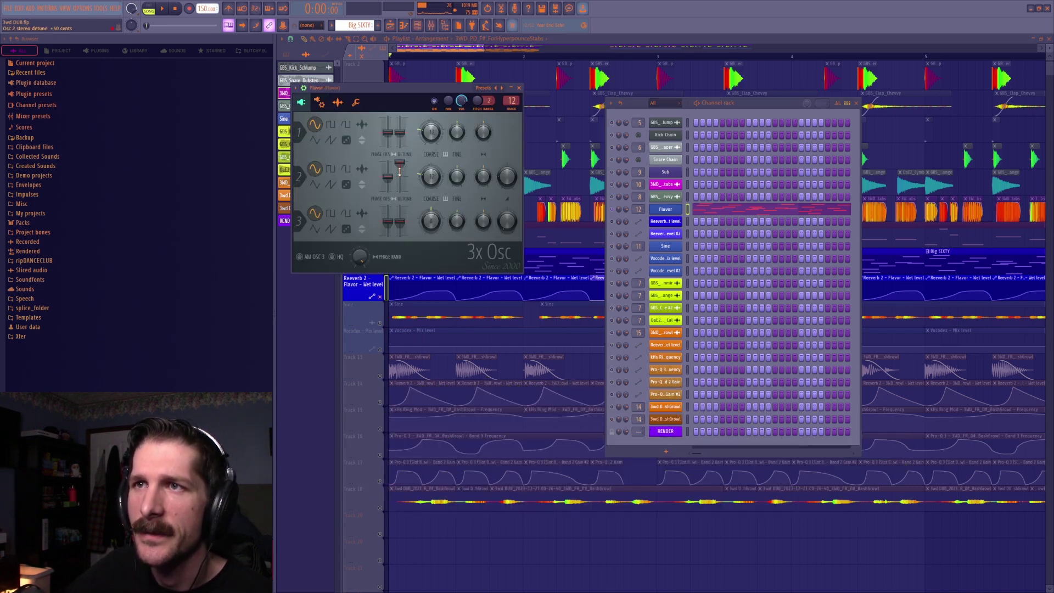
pyautogui.click(320, 105)
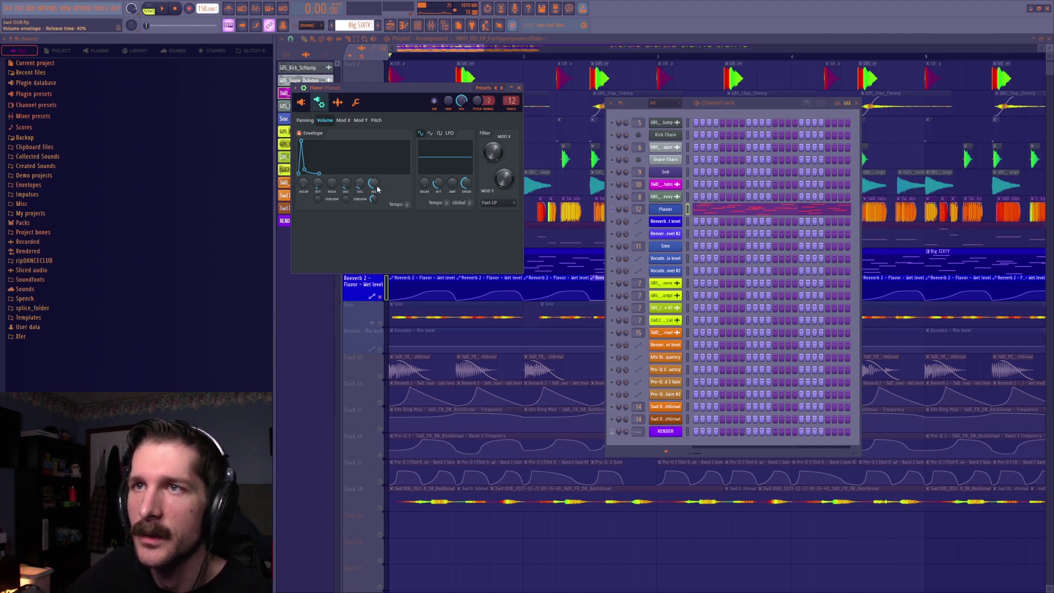
# Step: Check the Flavor effects chain in the mixer, close all plugin windows, and listen to the soloed Big SIXTY part
pyautogui.click(431, 25)
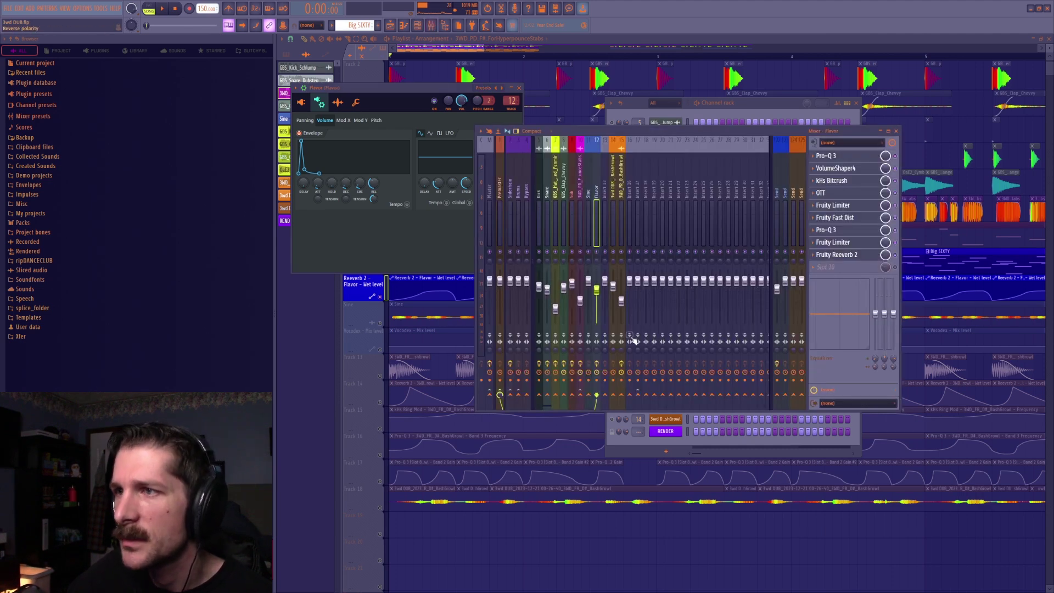
pyautogui.click(896, 131)
pyautogui.press('F12')
pyautogui.press('space')
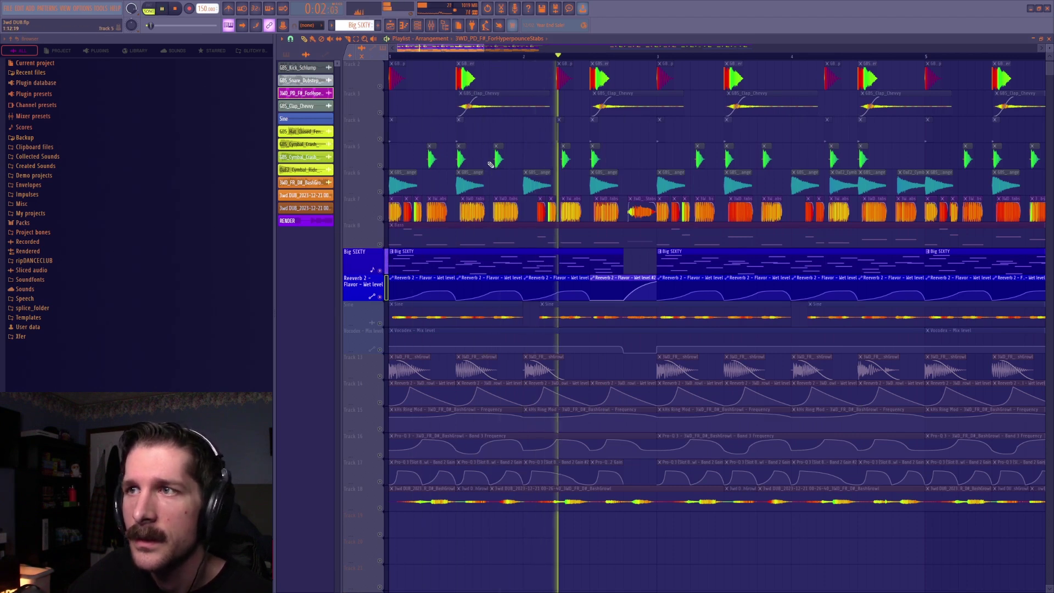
pyautogui.press('space')
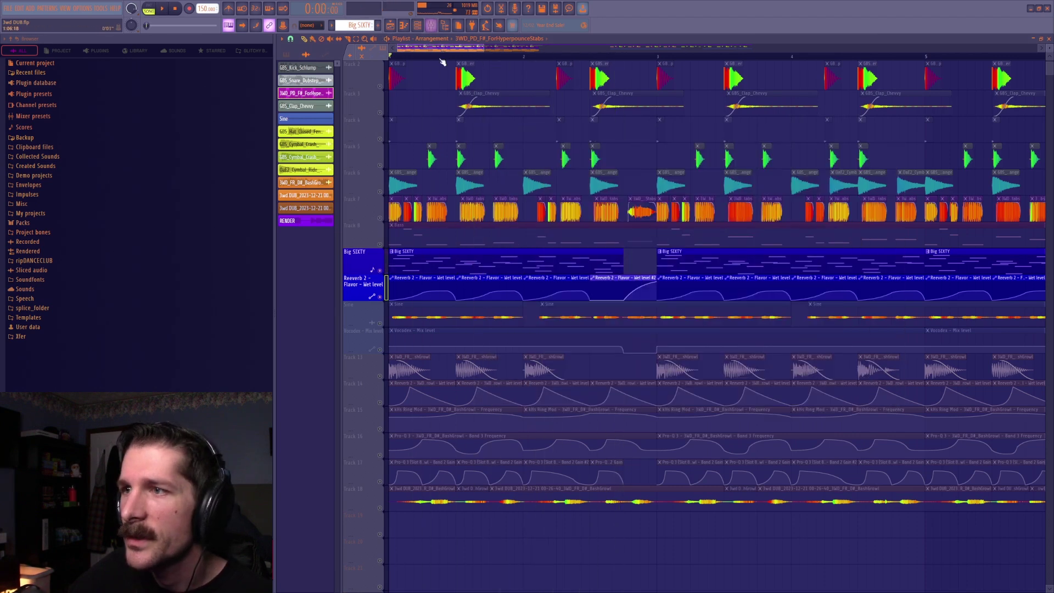
# Step: Open the first Pro-Q 3 on the Flavor mixer track and play the part through it
pyautogui.click(432, 23)
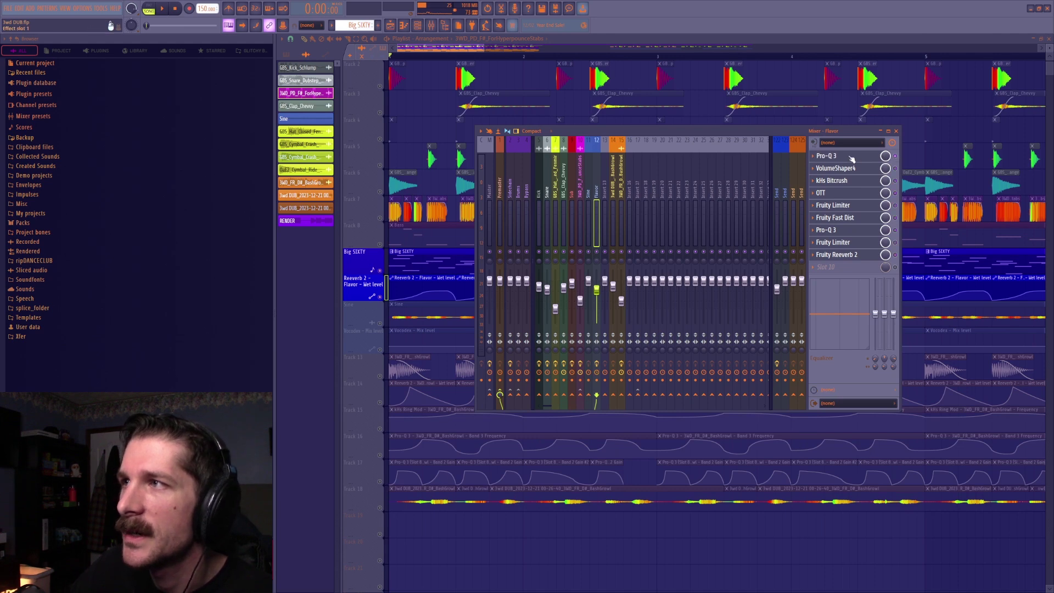
pyautogui.click(852, 157)
pyautogui.press('space')
pyautogui.press('space')
# Step: Check VolumeShaper4, toggle the kHs Bitcrush slot on the Flavor track, and open Bitcrush during playback
pyautogui.click(875, 171)
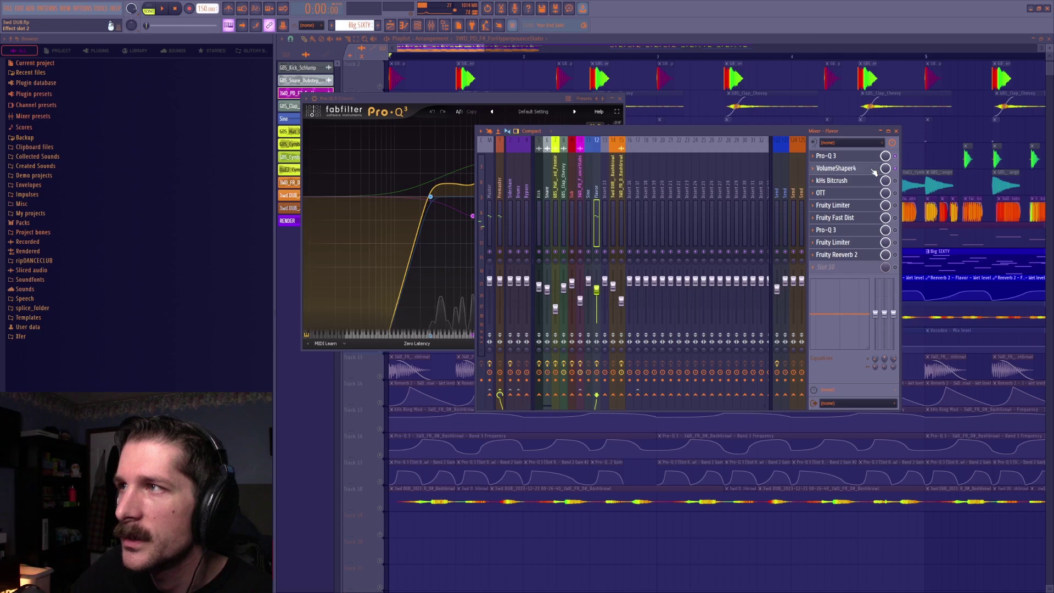
pyautogui.click(874, 172)
pyautogui.click(895, 186)
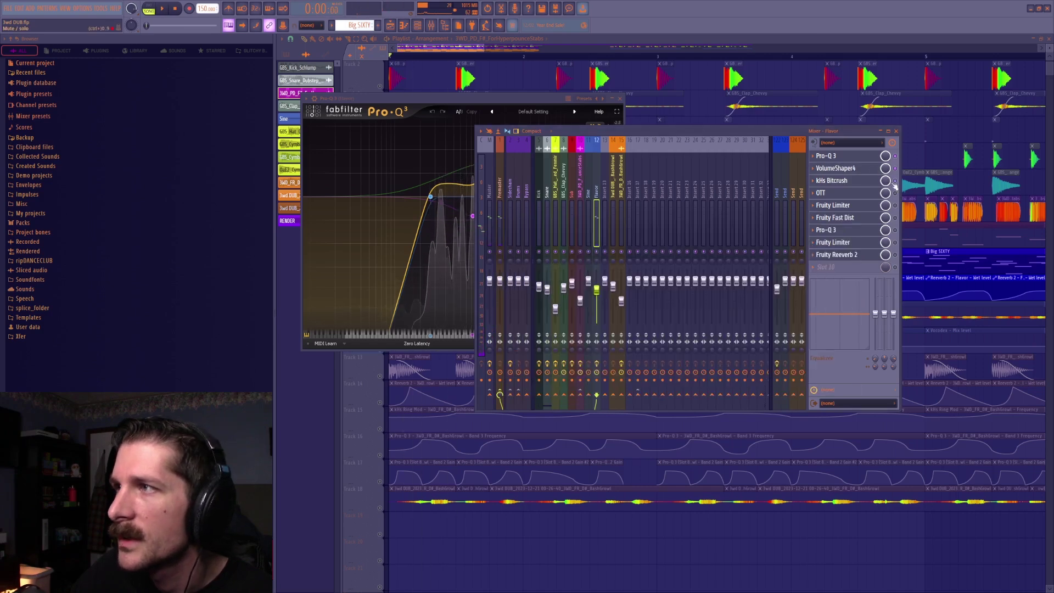
pyautogui.click(856, 181)
pyautogui.press('space')
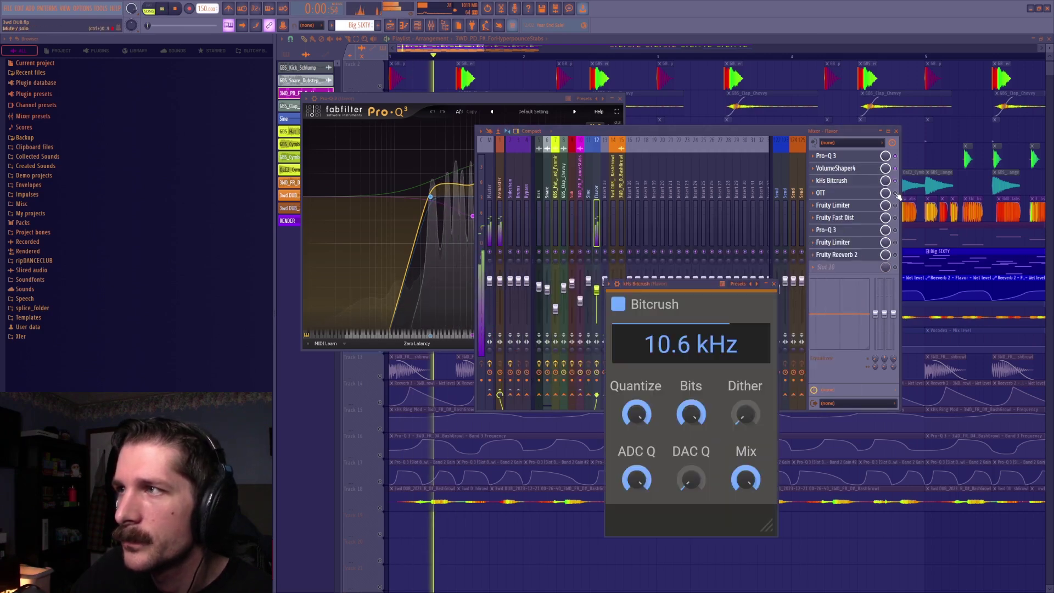
# Step: Toggle the OTT slot on the Flavor track, open OTT's settings, and stop playback
pyautogui.click(898, 196)
pyautogui.click(834, 193)
pyautogui.press('space')
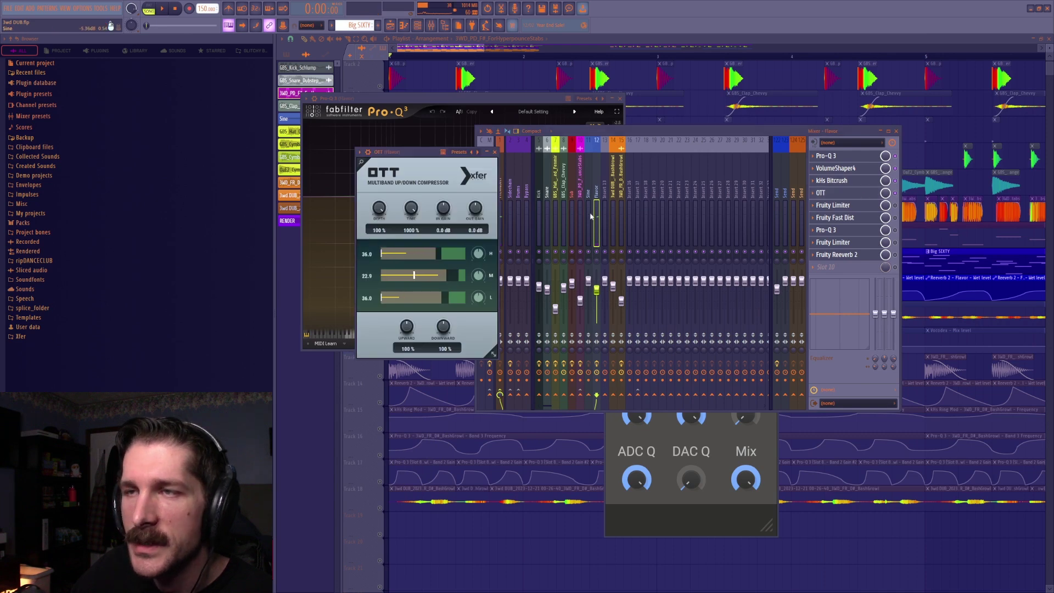
# Step: Open the first Fruity Limiter on the Flavor track during playback, and toggle and open Fruity Fast Dist
pyautogui.click(858, 214)
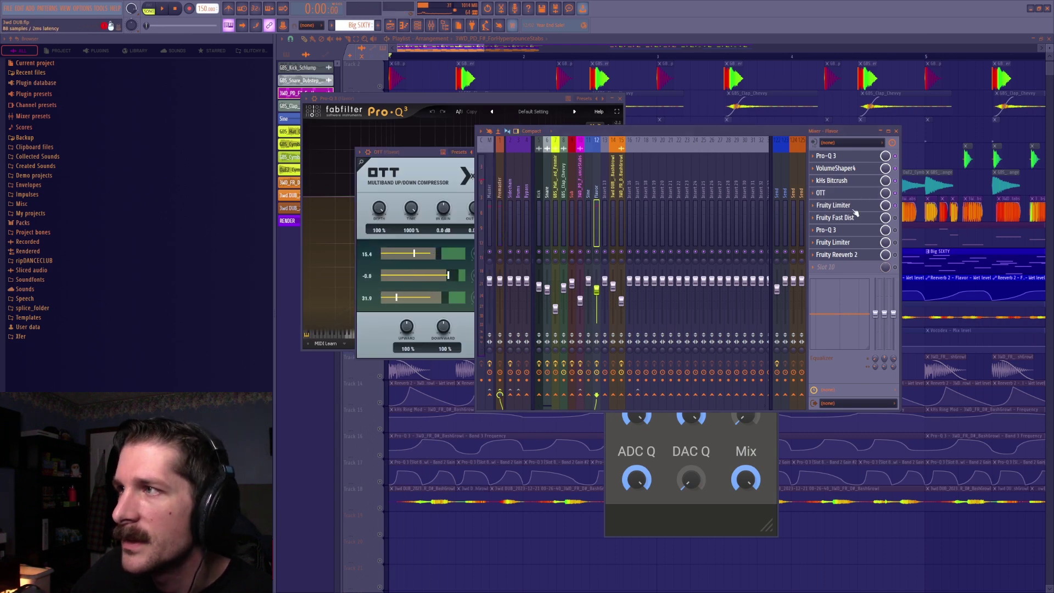
pyautogui.click(855, 209)
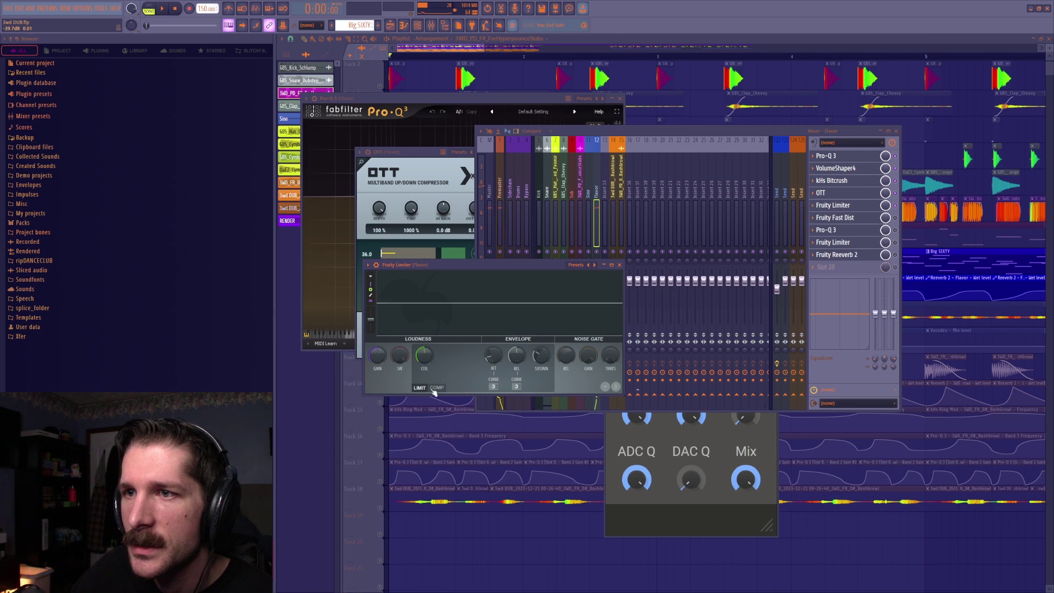
pyautogui.press('space')
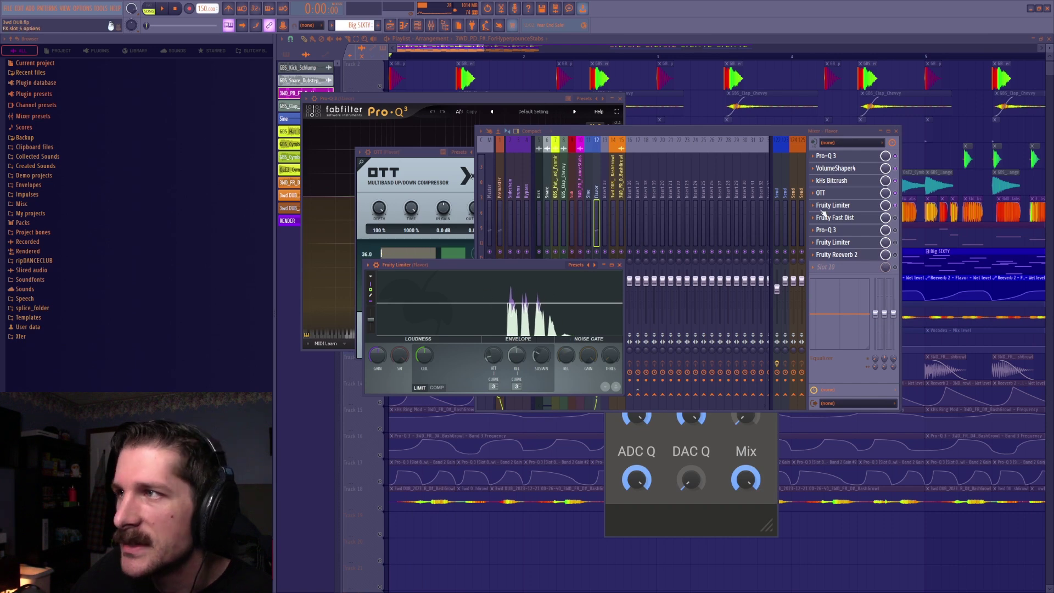
pyautogui.click(888, 217)
pyautogui.click(845, 218)
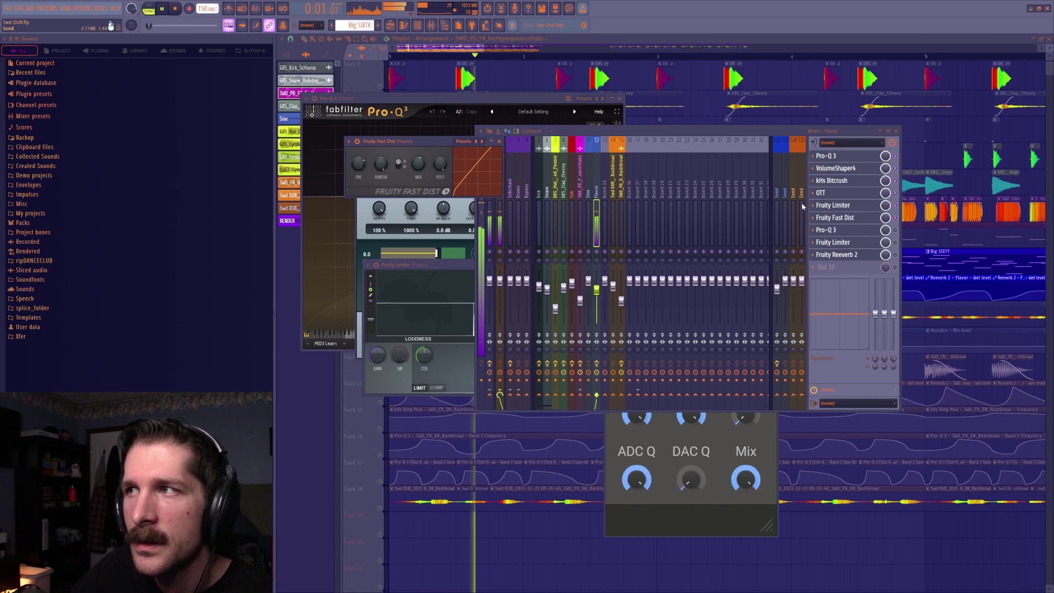
# Step: Toggle the second Pro-Q 3 on the Flavor track, open its EQ curve, and play the part through it
pyautogui.click(892, 233)
pyautogui.click(860, 231)
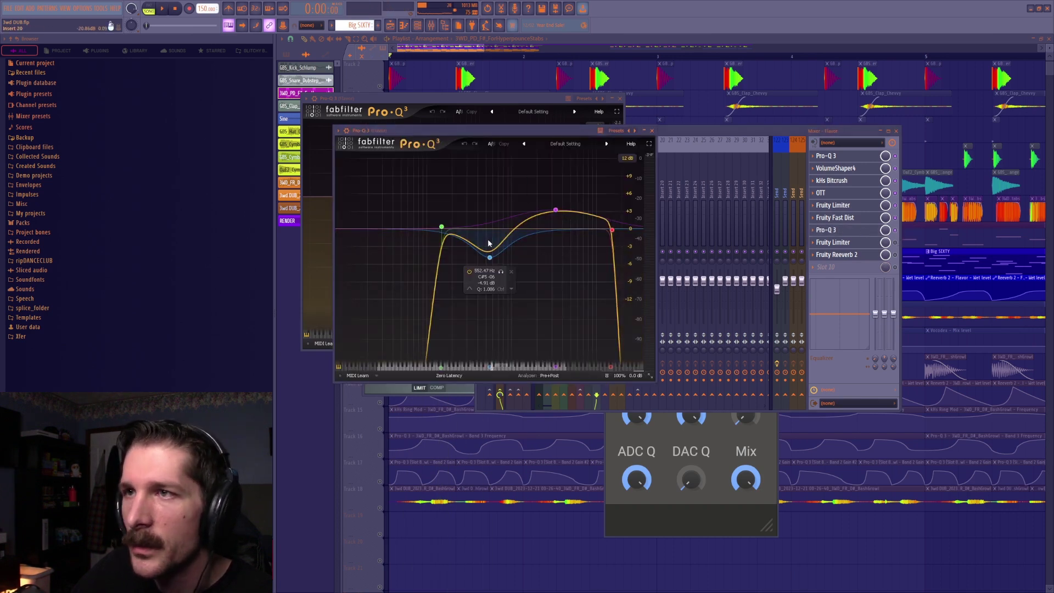
pyautogui.press('space')
pyautogui.press('space')
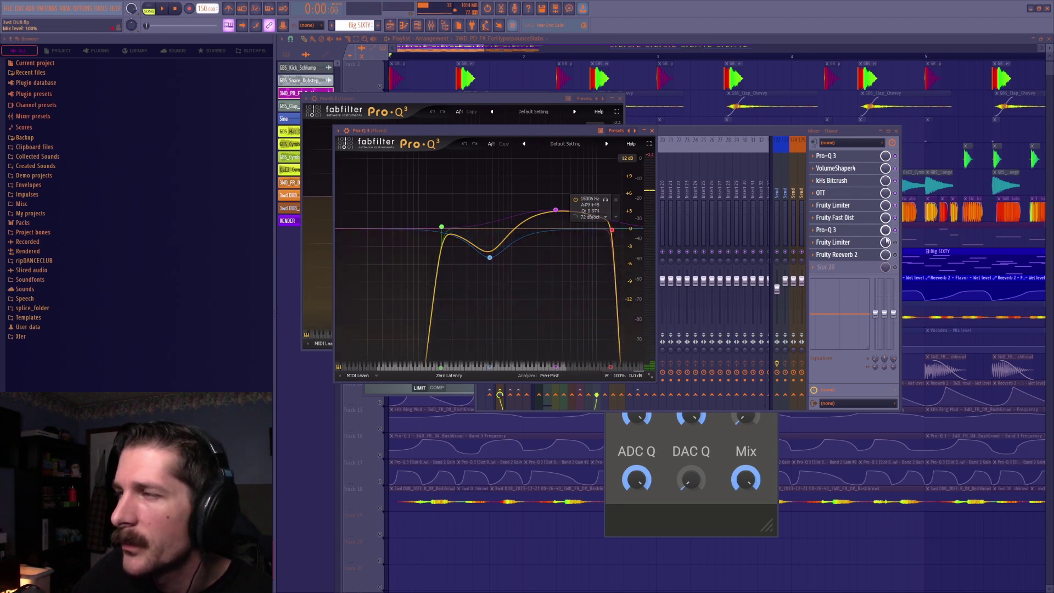
# Step: Open the second Fruity Limiter on the Flavor track and play the part to check its compression
pyautogui.click(898, 251)
pyautogui.click(846, 242)
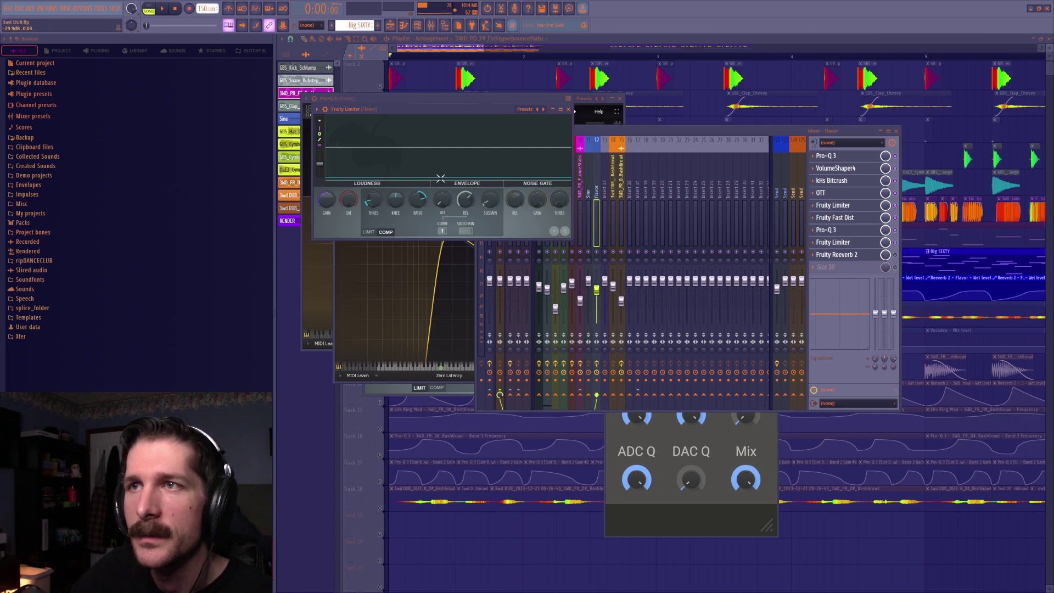
pyautogui.press('space')
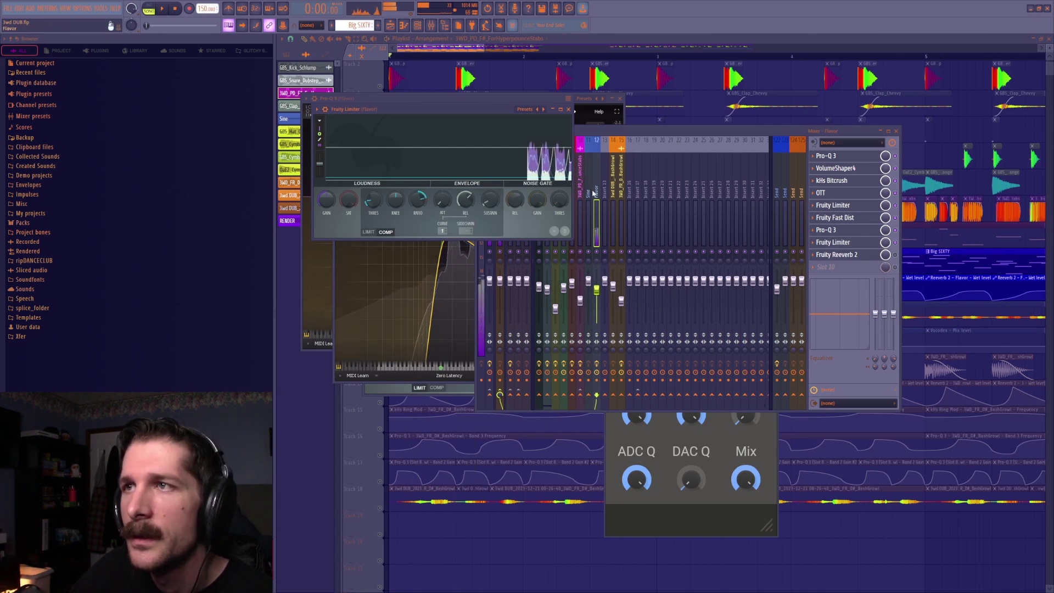
# Step: Open Fruity Reeverb 2 for the Flavor track, clear the other windows, and listen to its wet level automation
pyautogui.click(859, 262)
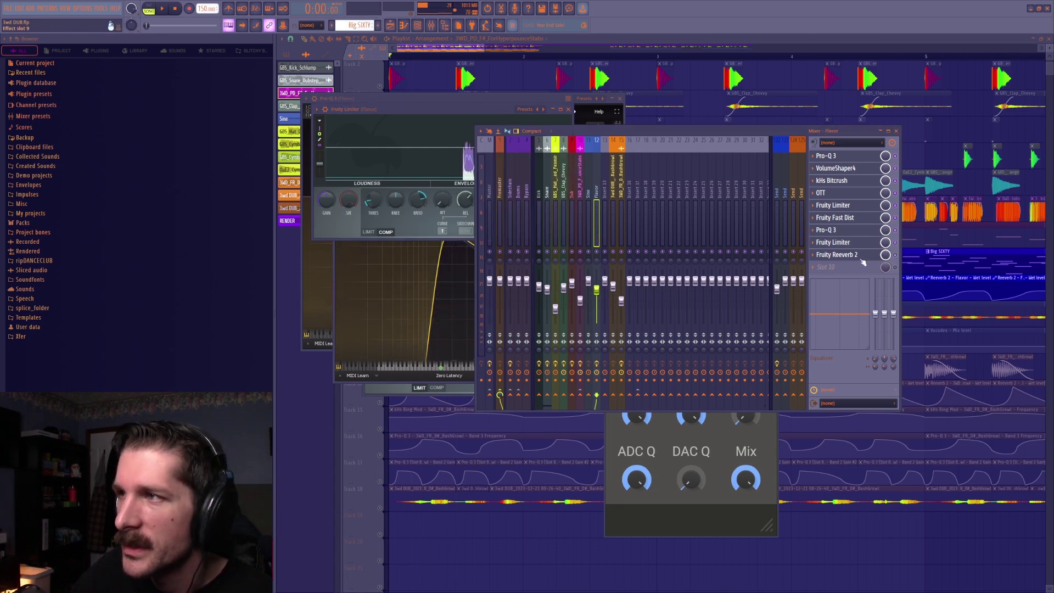
pyautogui.click(860, 261)
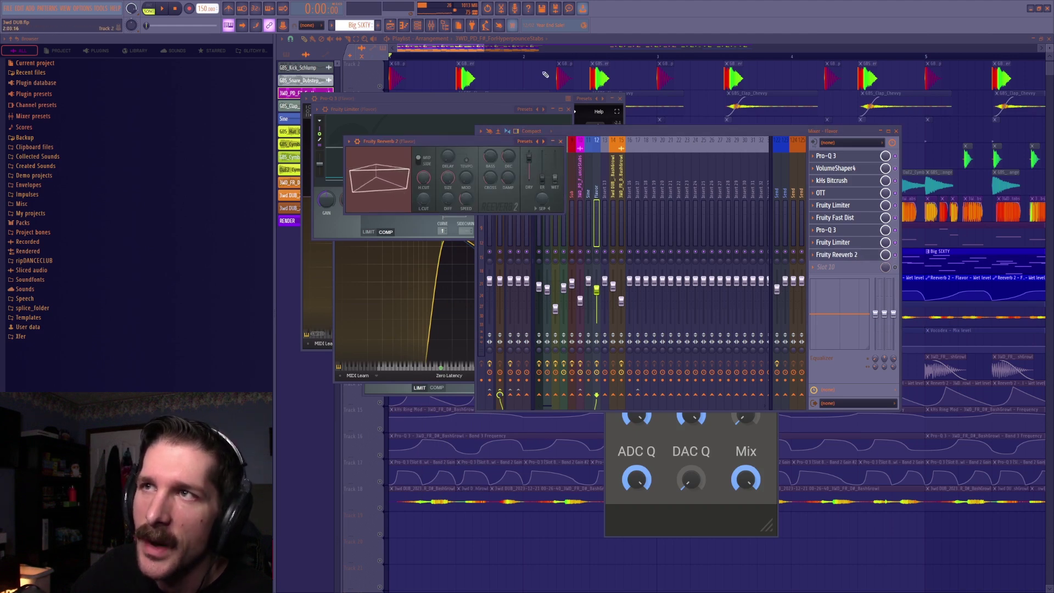
pyautogui.click(469, 46)
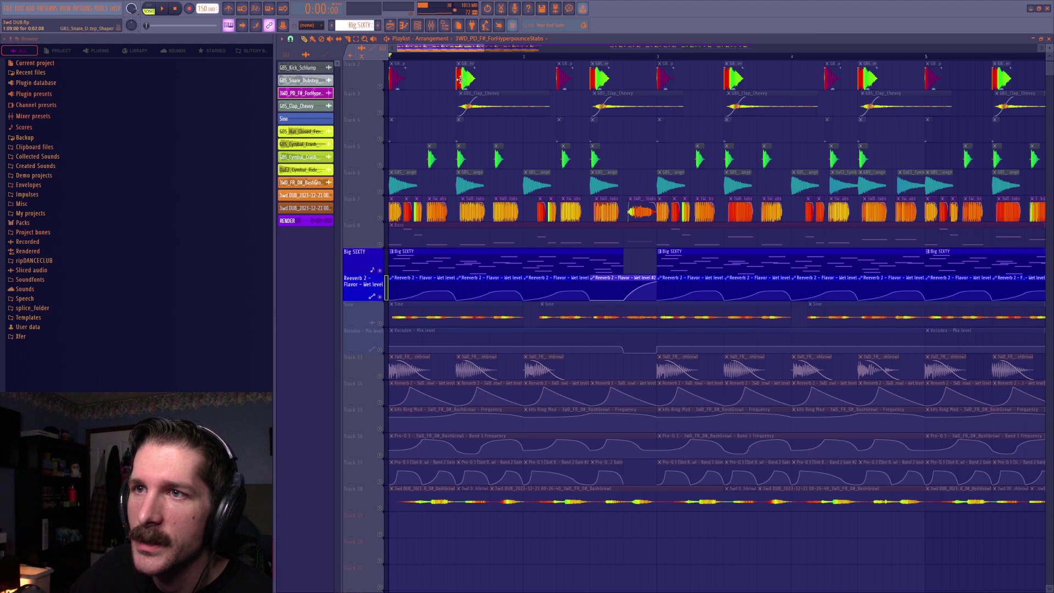
pyautogui.click(455, 27)
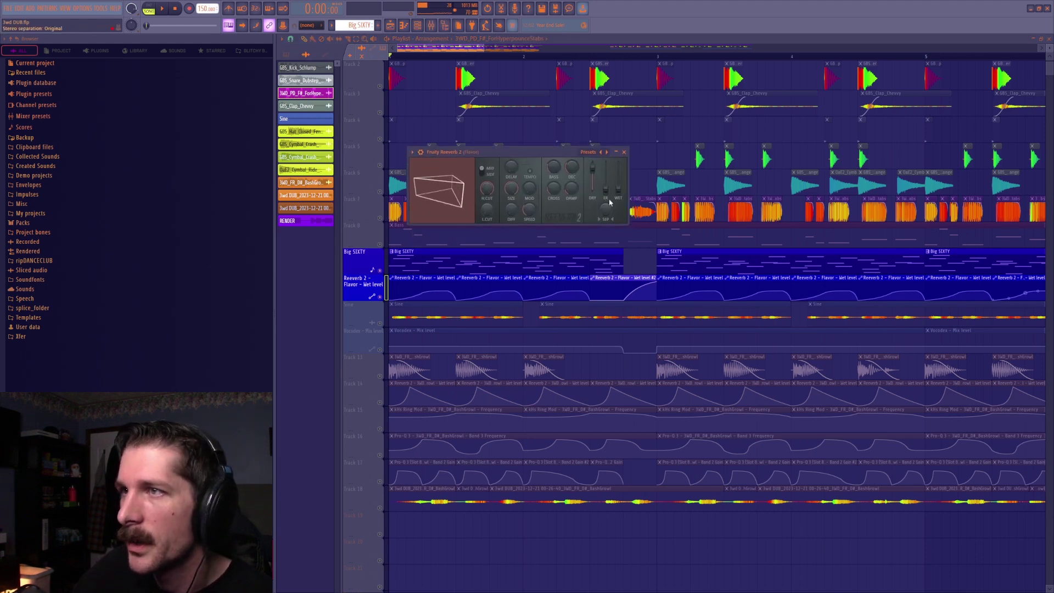
pyautogui.press('space')
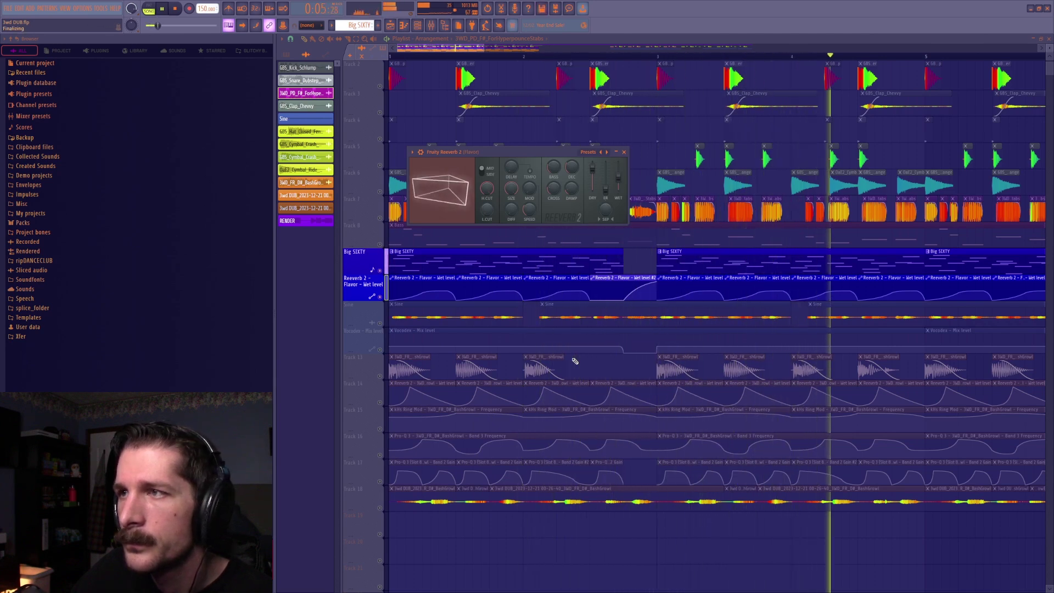
pyautogui.press('space')
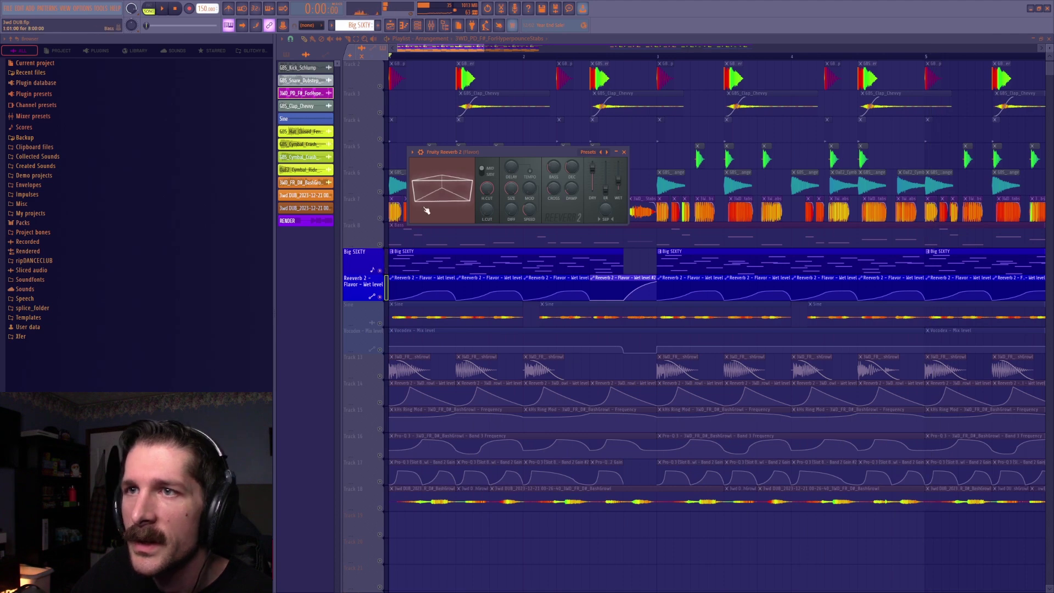
# Step: Open the Big SIXTY pattern in the piano roll and check the root note and scale options for Snap to scale
pyautogui.click(443, 257)
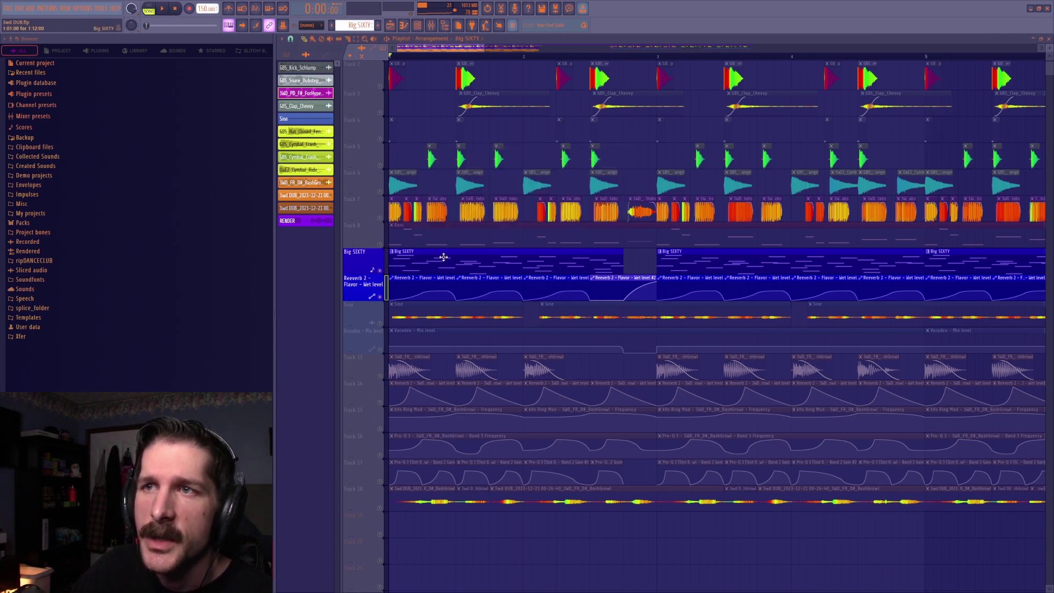
pyautogui.doubleClick(443, 257)
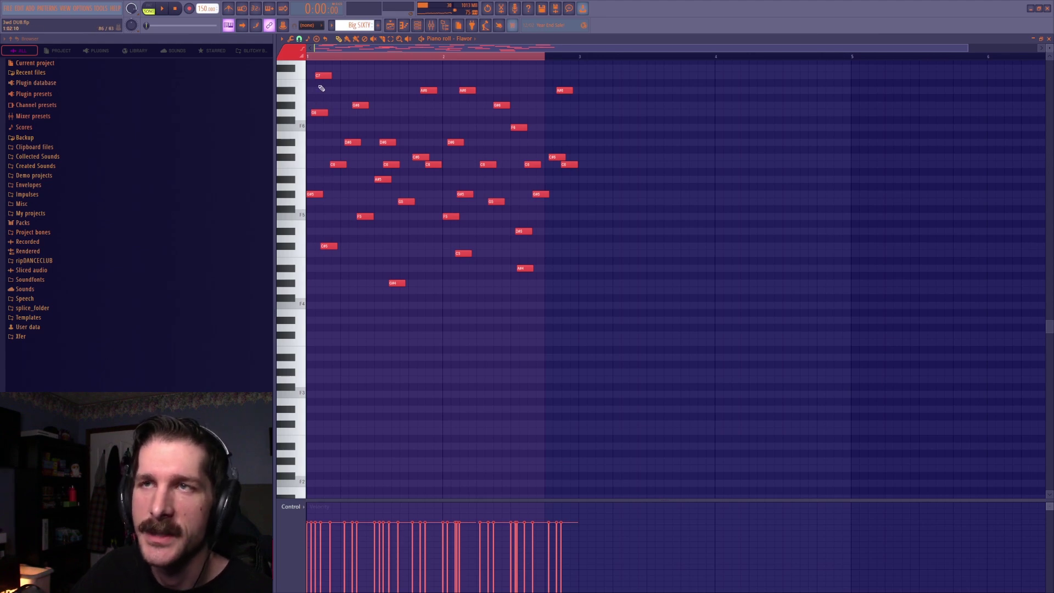
pyautogui.click(306, 40)
pyautogui.click(310, 43)
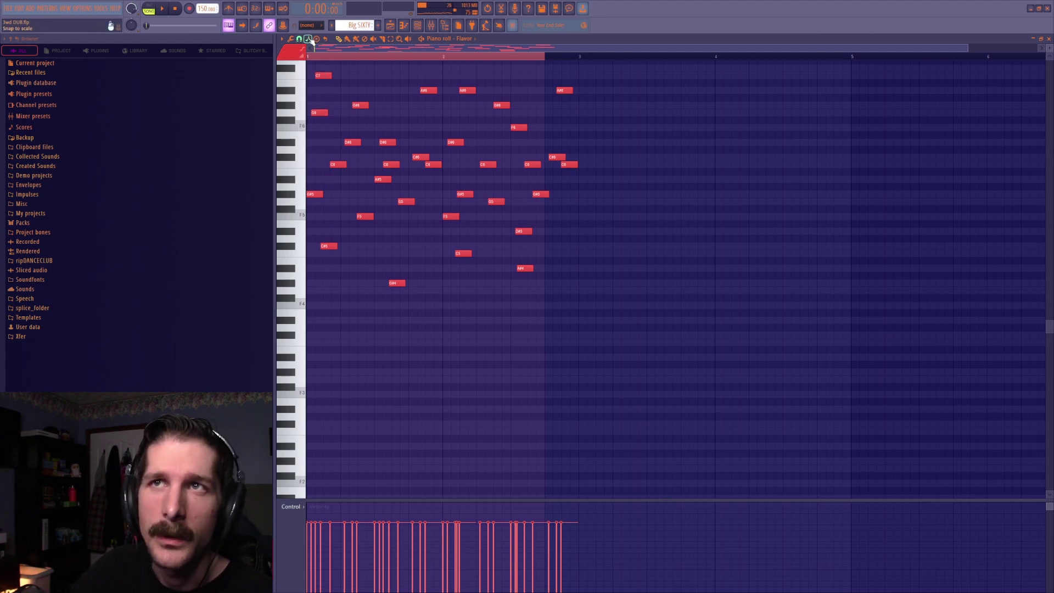
pyautogui.click(308, 39)
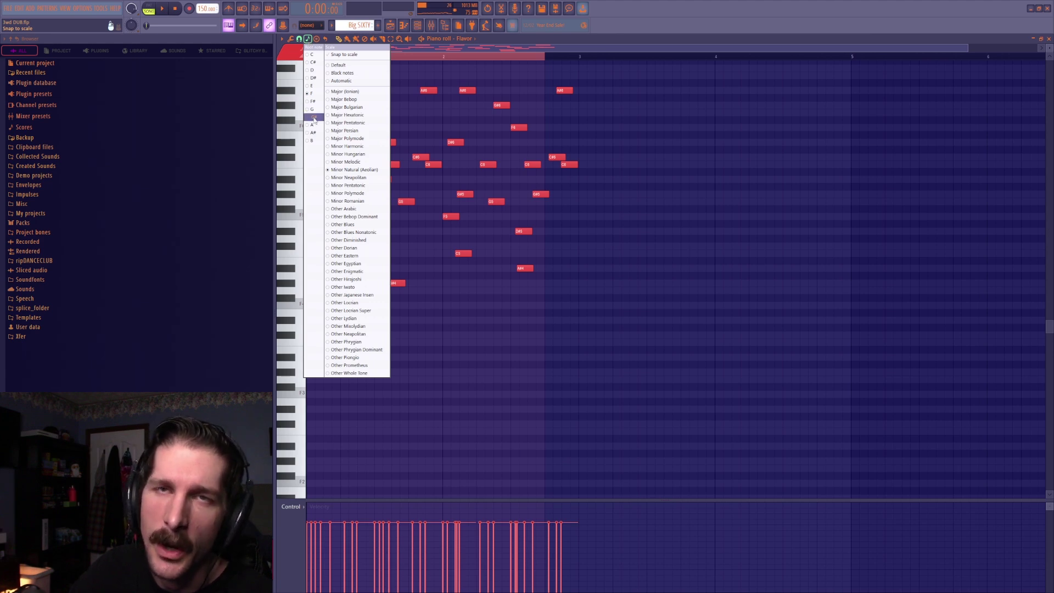
pyautogui.click(350, 177)
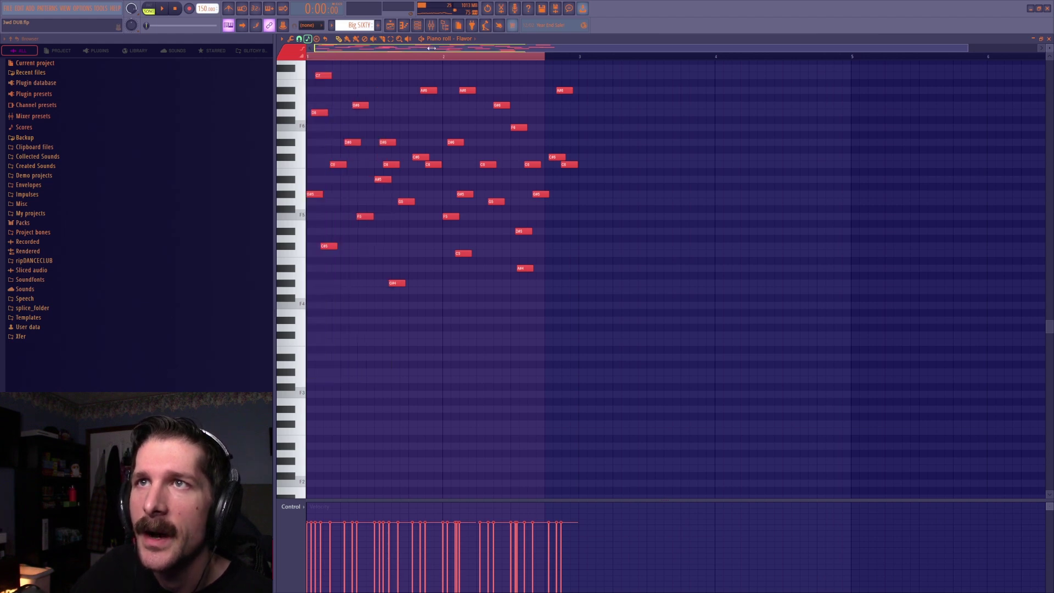
# Step: Place a test note just after bar 3, audition it at different pitches up to G6, and delete it
pyautogui.click(599, 195)
pyautogui.moveTo(600, 196)
pyautogui.mouseDown()
pyautogui.moveTo(602, 235)
pyautogui.moveTo(602, 211)
pyautogui.mouseUp()
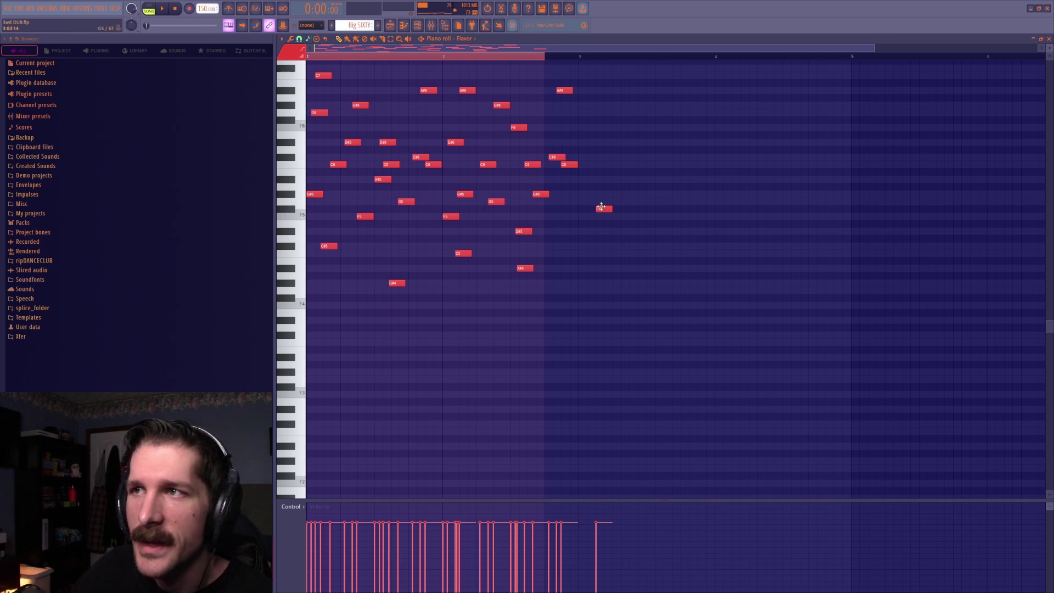
pyautogui.moveTo(603, 200); pyautogui.dragTo(602, 183)
pyautogui.moveTo(602, 172); pyautogui.dragTo(601, 111)
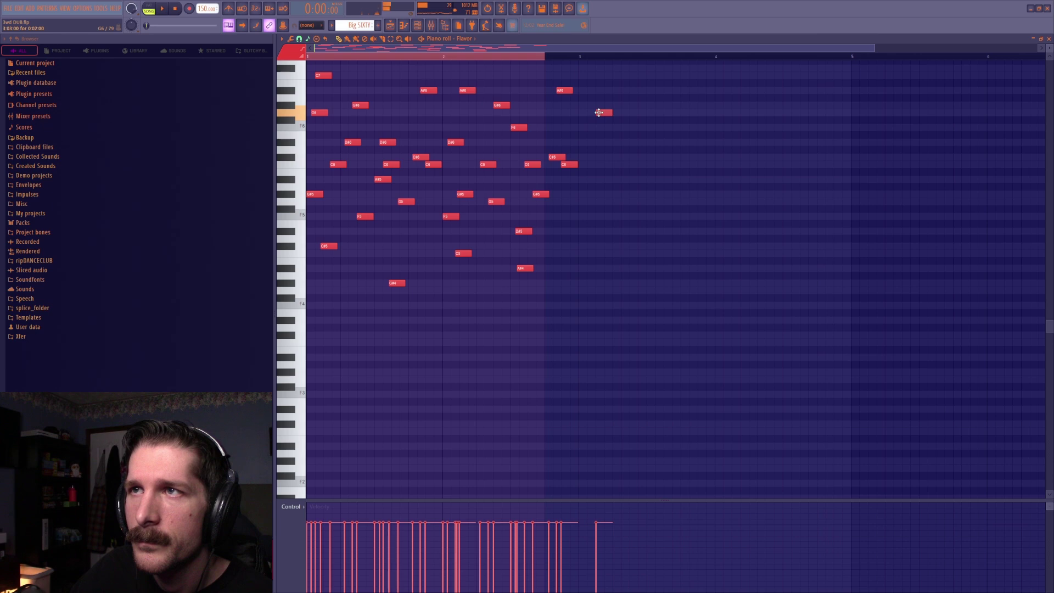
pyautogui.rightClick(602, 112)
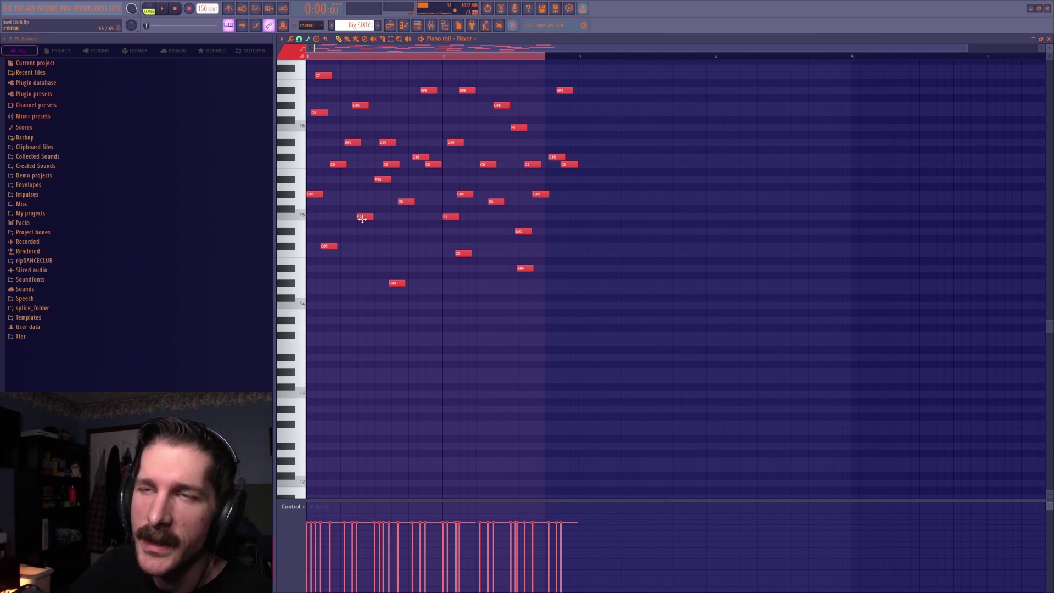
# Step: Add test notes at F6 and A#6 in the first bar of the pattern and delete them again
pyautogui.click(362, 128)
pyautogui.click(405, 128)
pyautogui.click(413, 90)
pyautogui.rightClick(413, 90)
pyautogui.rightClick(407, 127)
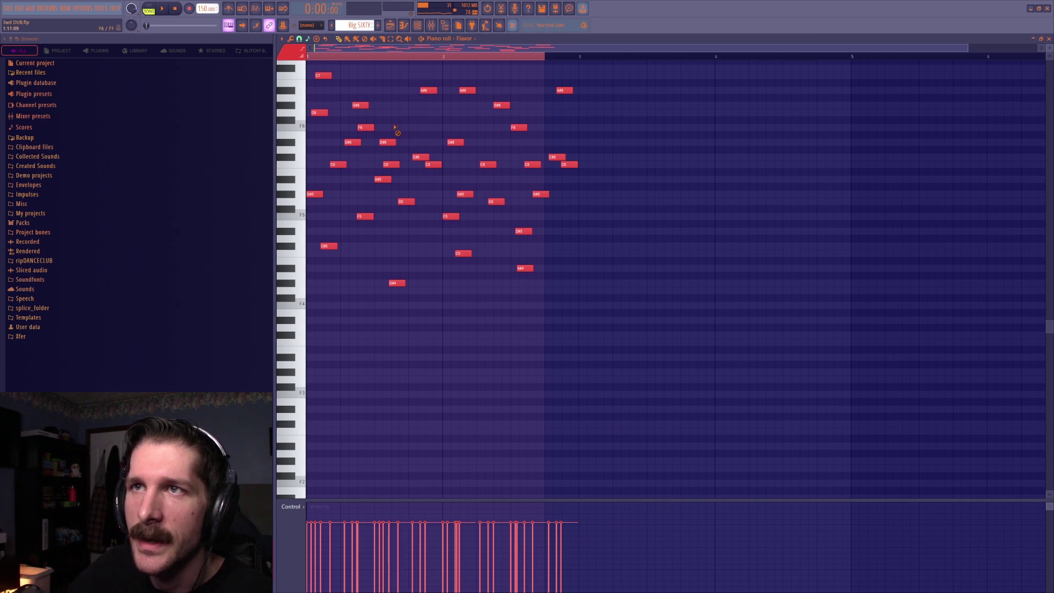
pyautogui.rightClick(365, 127)
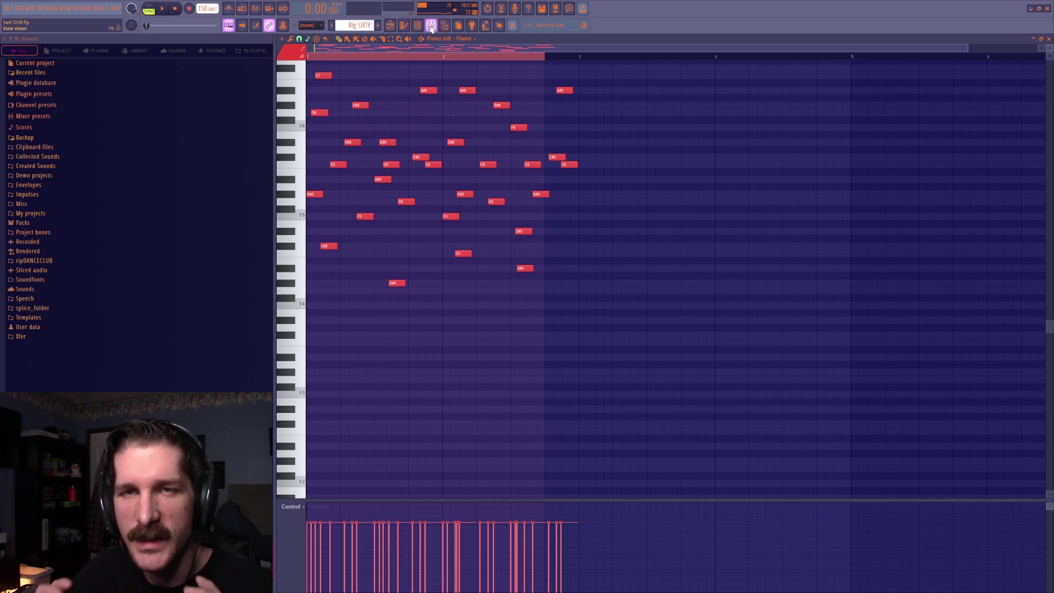
# Step: Solo the Sine track in the playlist, play it, and unmute the Vocodex - Mix level automation track
pyautogui.click(389, 25)
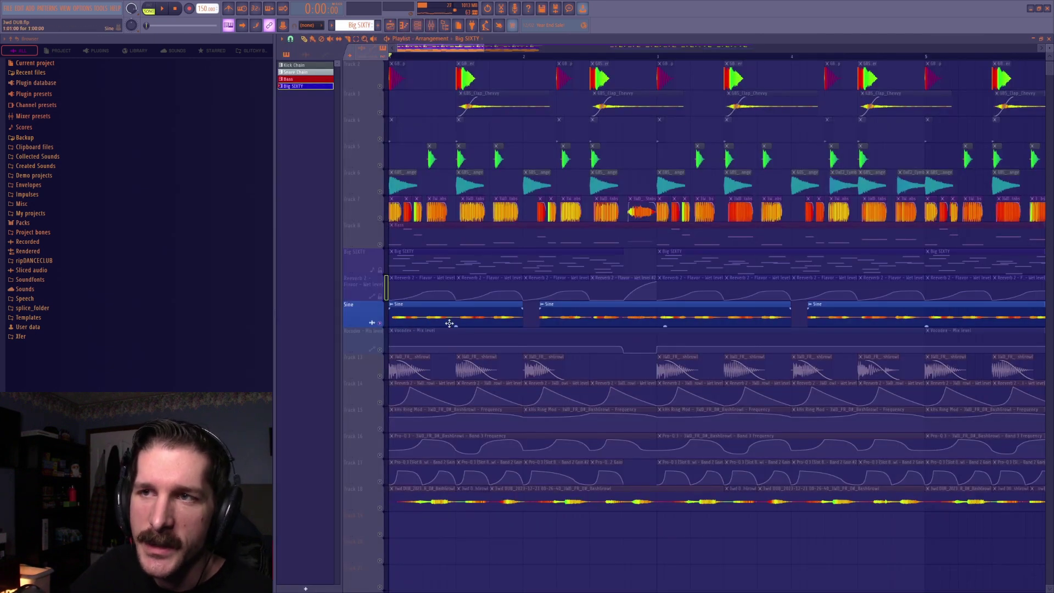
pyautogui.press('space')
pyautogui.press('space')
pyautogui.click(382, 351)
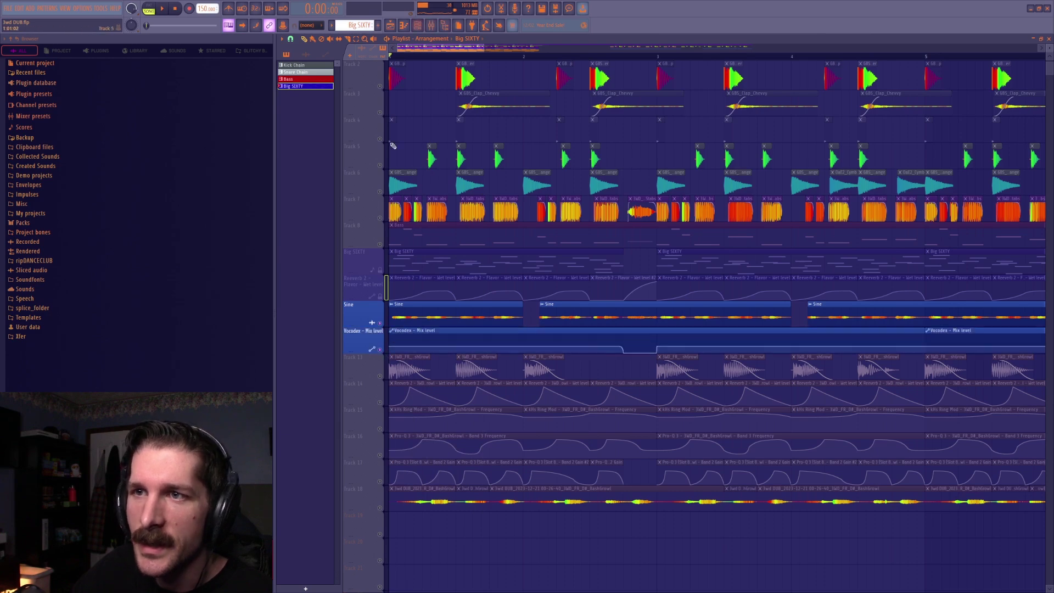
# Step: Unmute Track 7 in the playlist and open Vocodex on the ForHyperpounceStabs mixer track
pyautogui.click(432, 25)
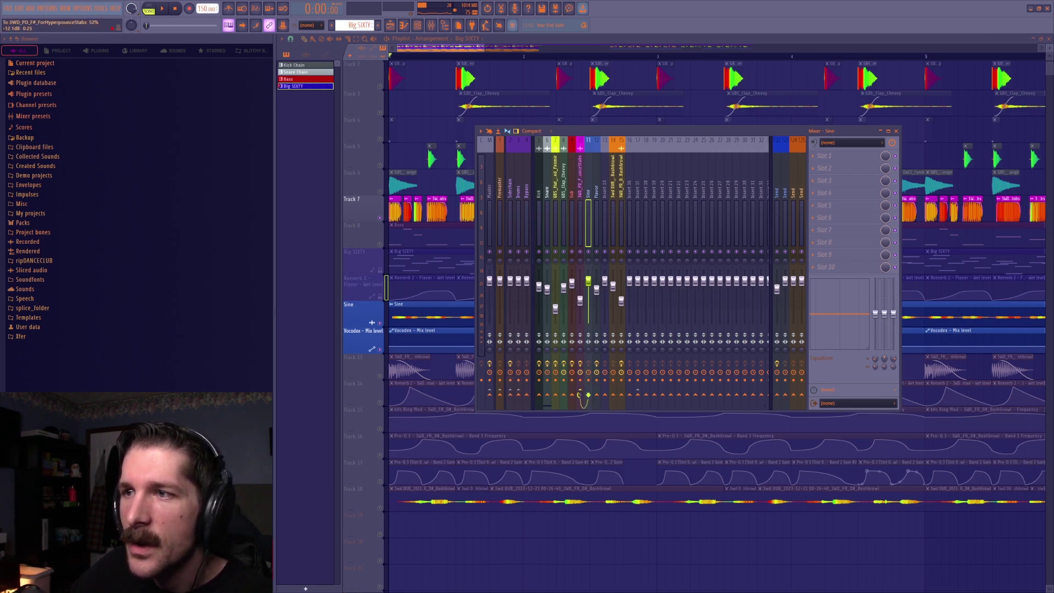
pyautogui.click(580, 200)
pyautogui.click(855, 172)
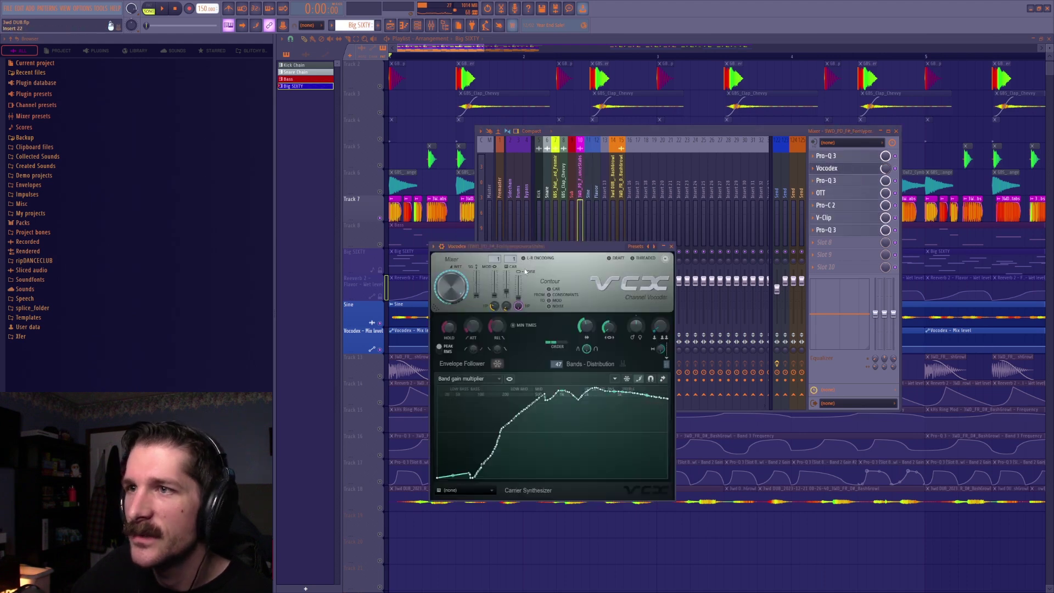
# Step: Move the Vocodex window aside and set its carrier sidechain input to Sine
pyautogui.moveTo(500, 248); pyautogui.dragTo(543, 247)
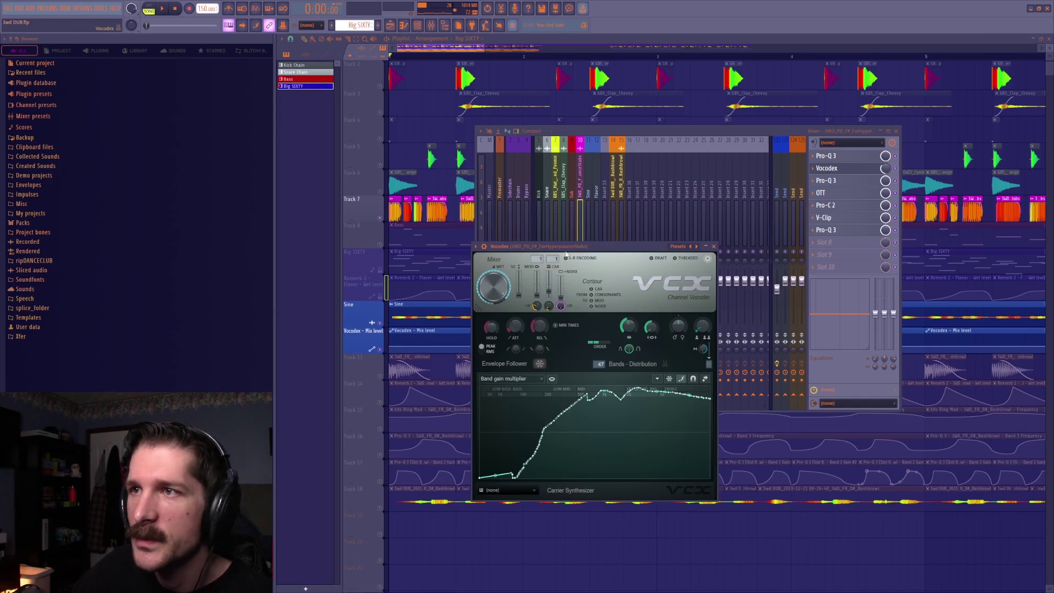
pyautogui.click(554, 258)
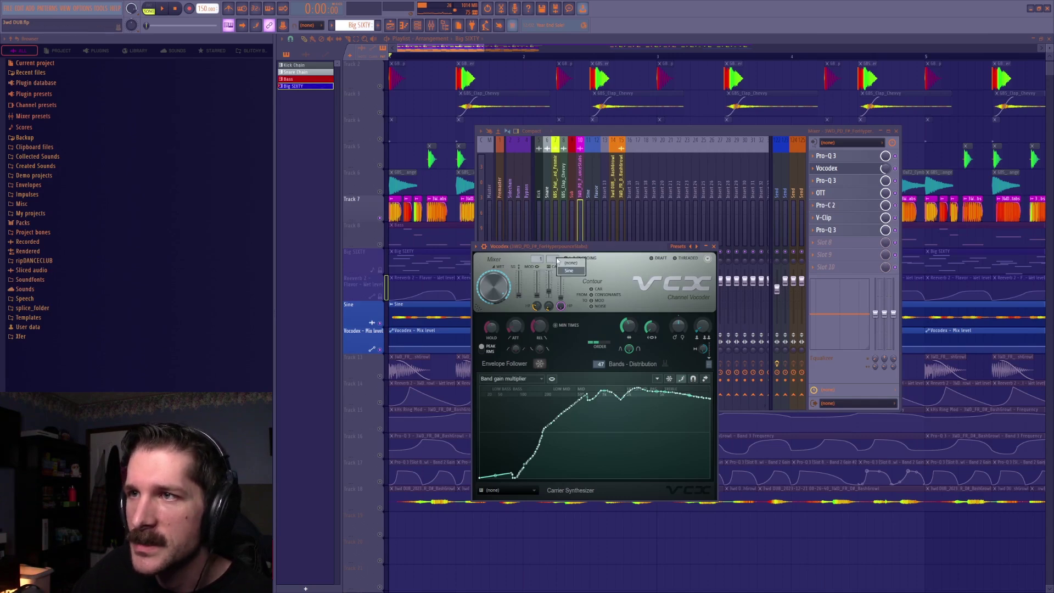
pyautogui.click(567, 270)
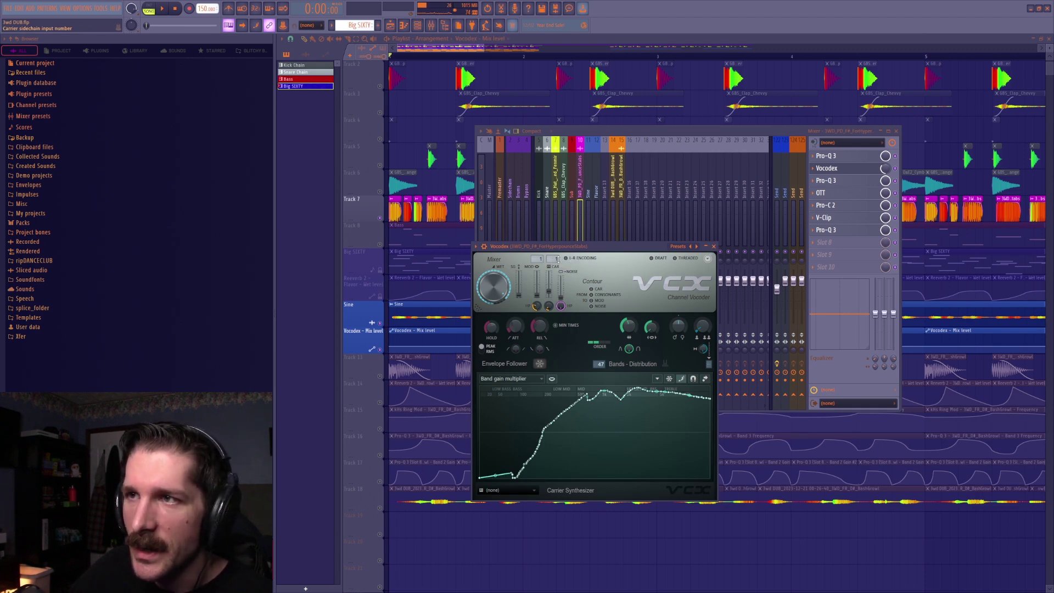
# Step: Close Vocodex and the mixer, raise the first section of the Vocodex mix level automation, and play the stabs
pyautogui.click(714, 245)
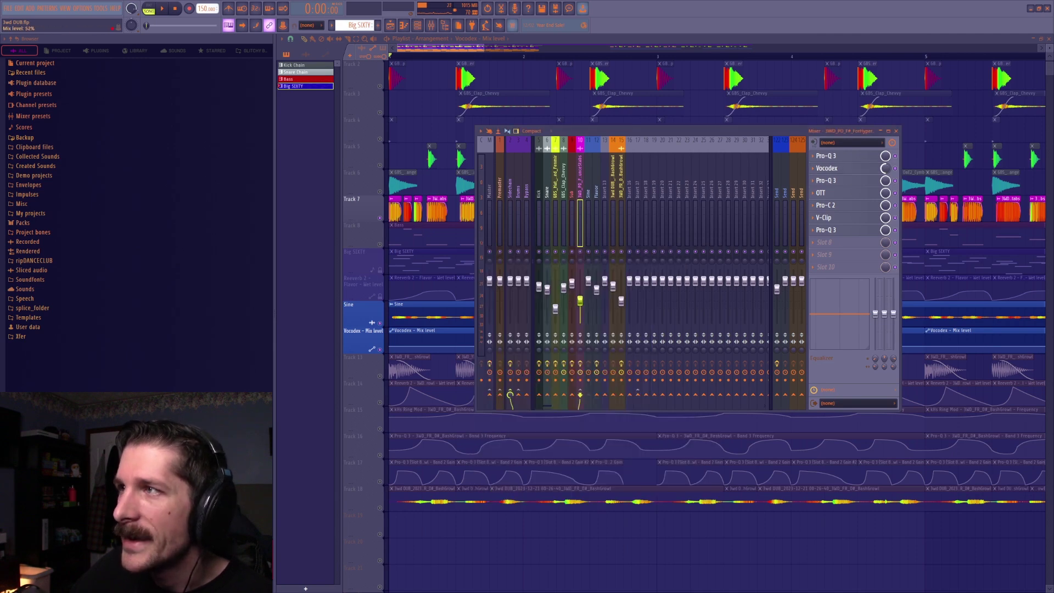
pyautogui.click(896, 132)
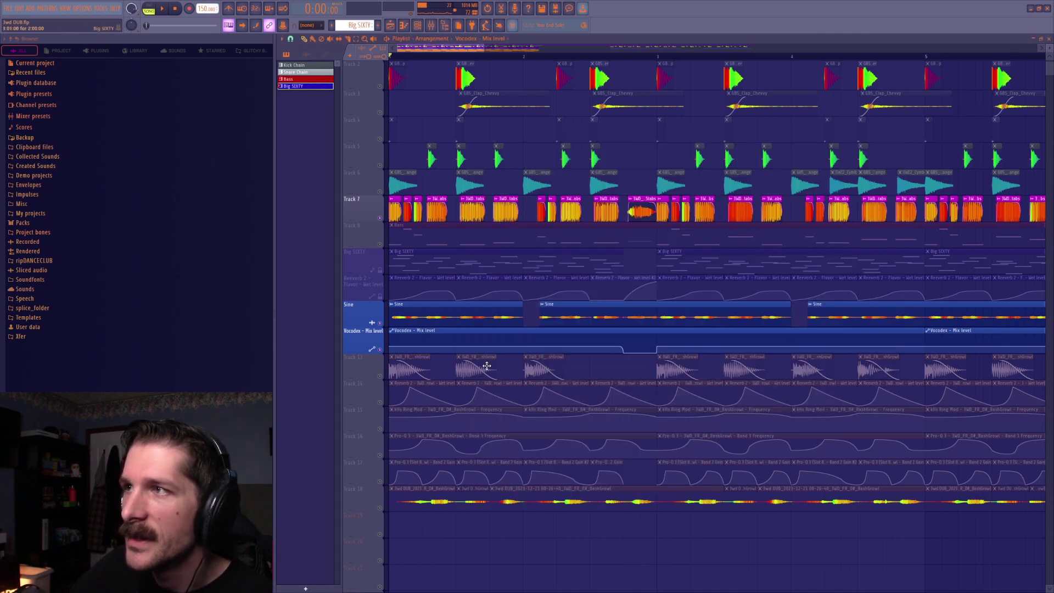
pyautogui.press('space')
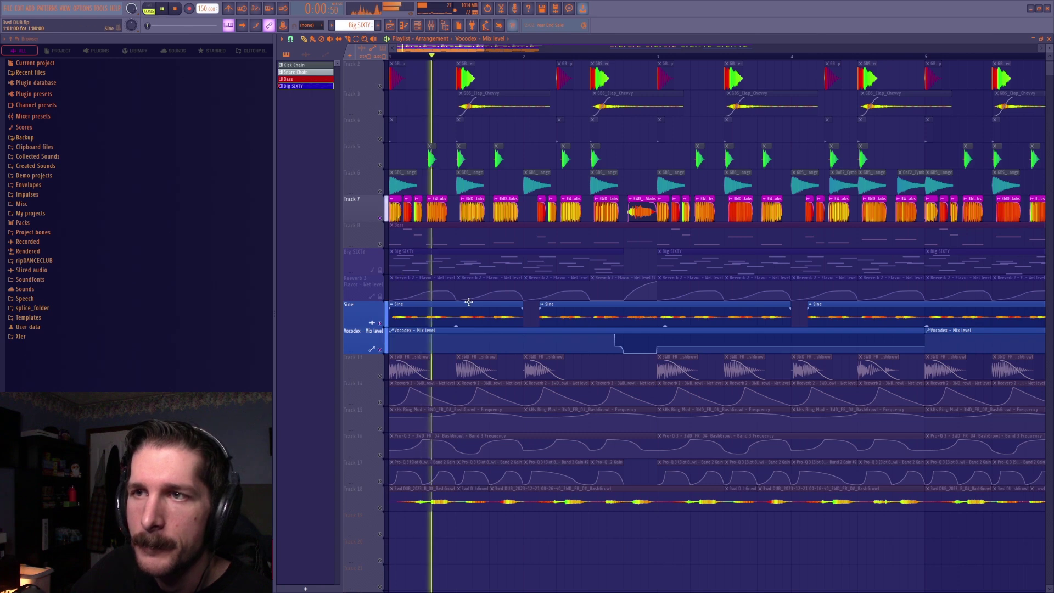
pyautogui.press('space')
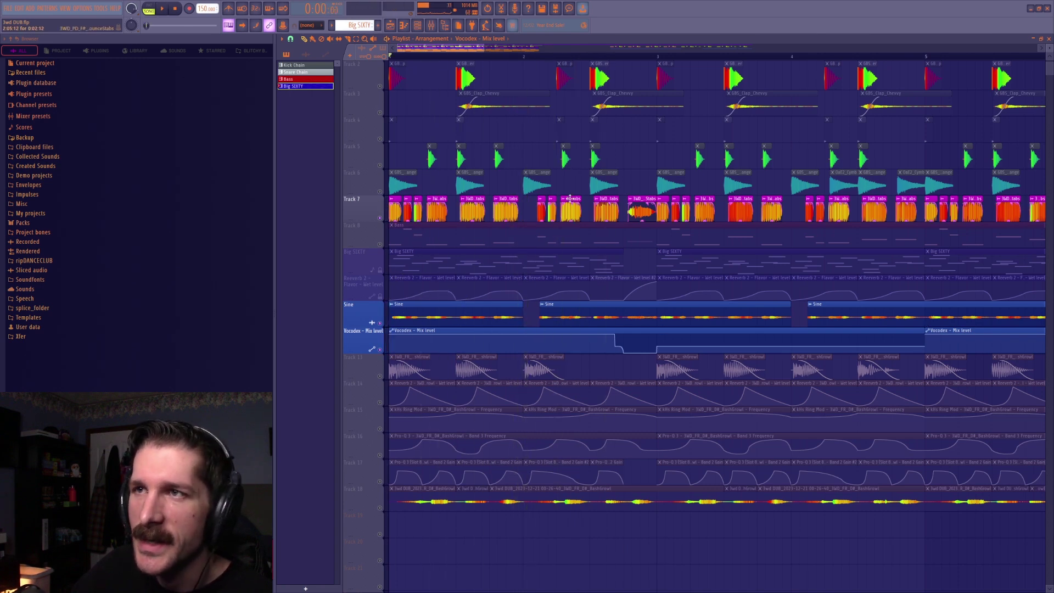
# Step: Lower the first section of the Vocodex mix level automation, play the stabs, and undo the automation changes
pyautogui.moveTo(391, 342)
pyautogui.moveTo(391, 342); pyautogui.dragTo(391, 348)
pyautogui.press('space')
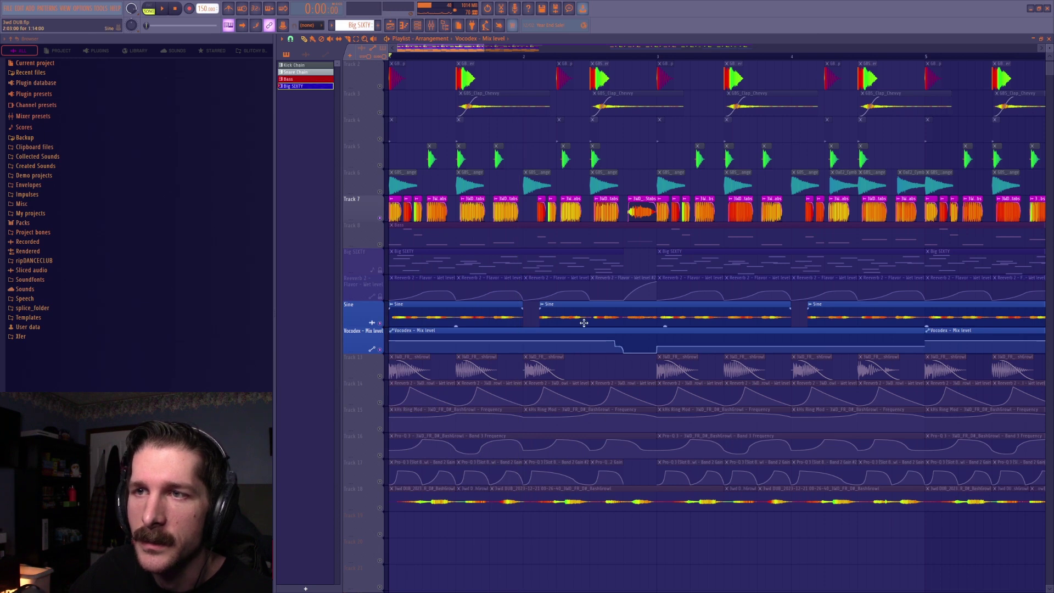
pyautogui.hotkey('ctrl', 'z')
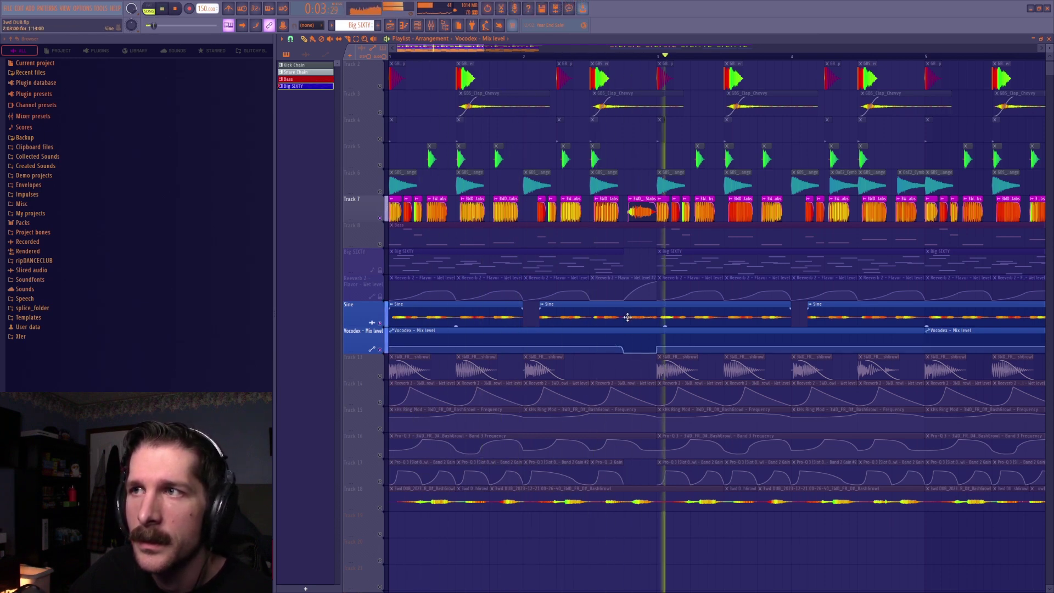
pyautogui.press('space')
# Step: Play the stabs with the mixer open to check the Vocodex mix level on the ForHyperpounceStabs track
pyautogui.click(431, 25)
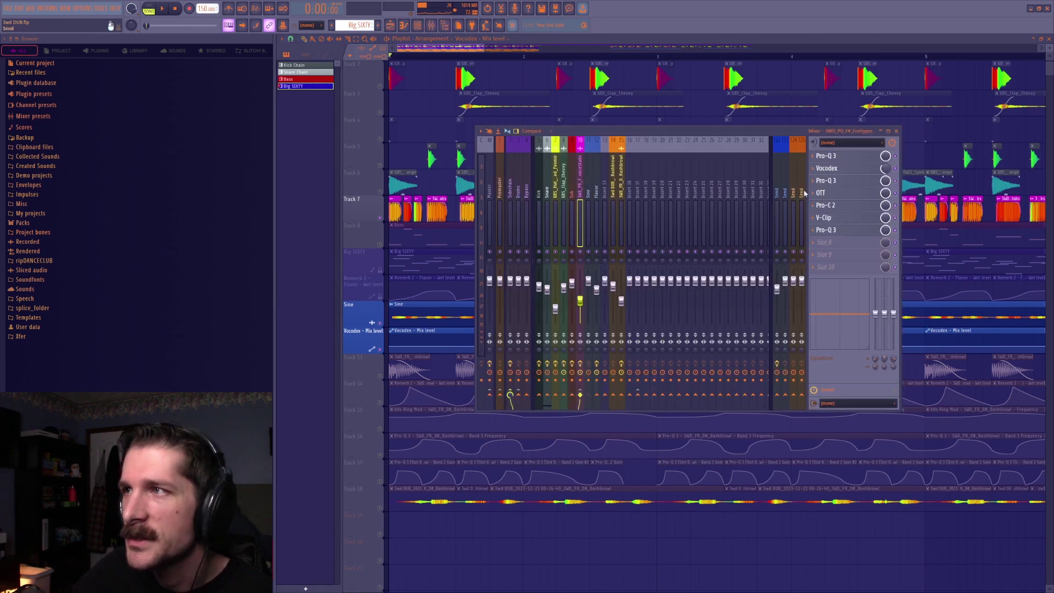
pyautogui.press('space')
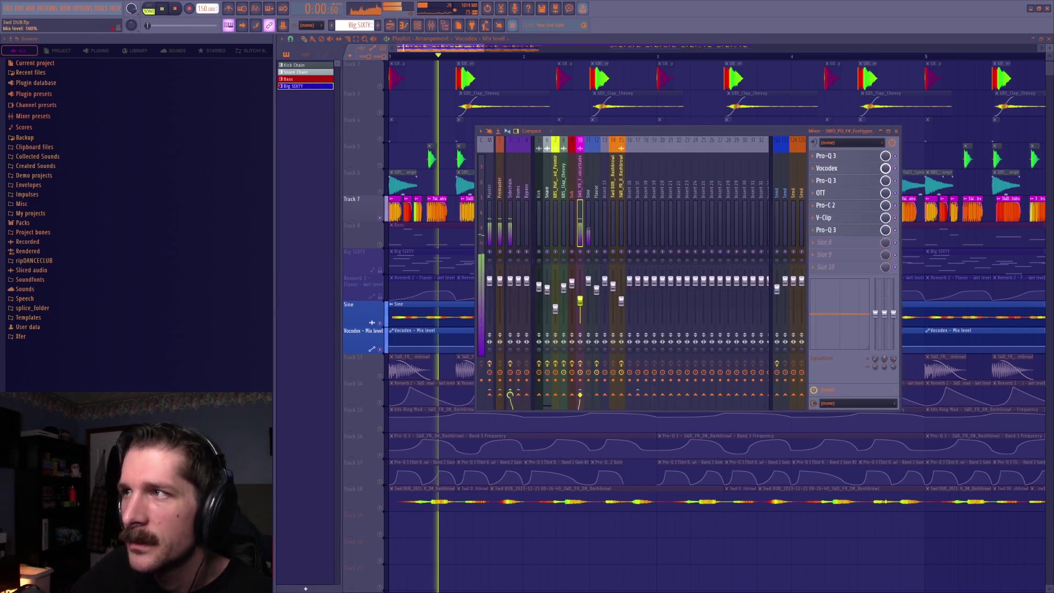
pyautogui.hotkey('ctrl', 'z')
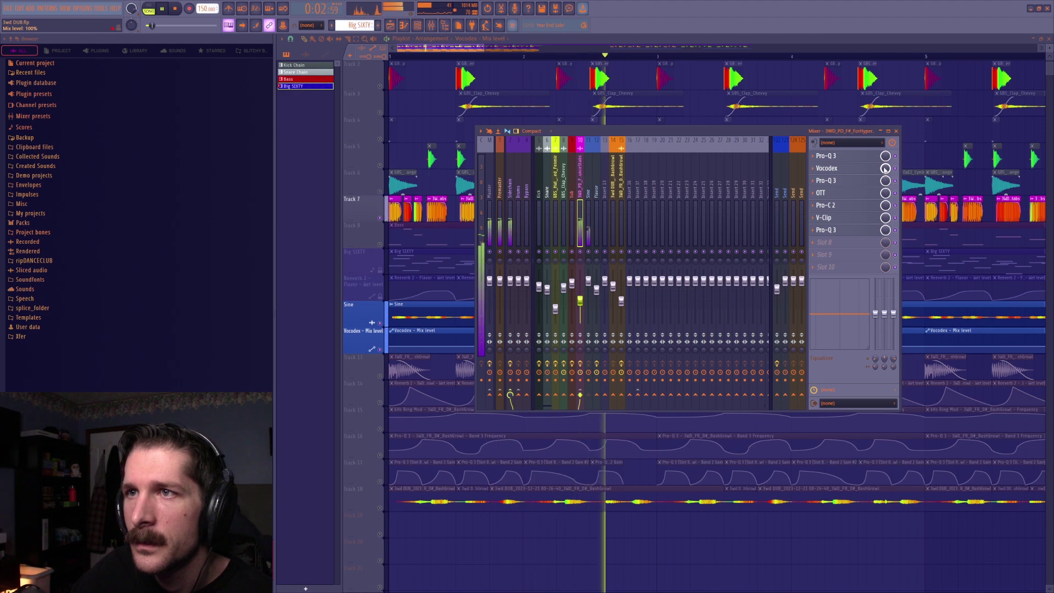
pyautogui.press('space')
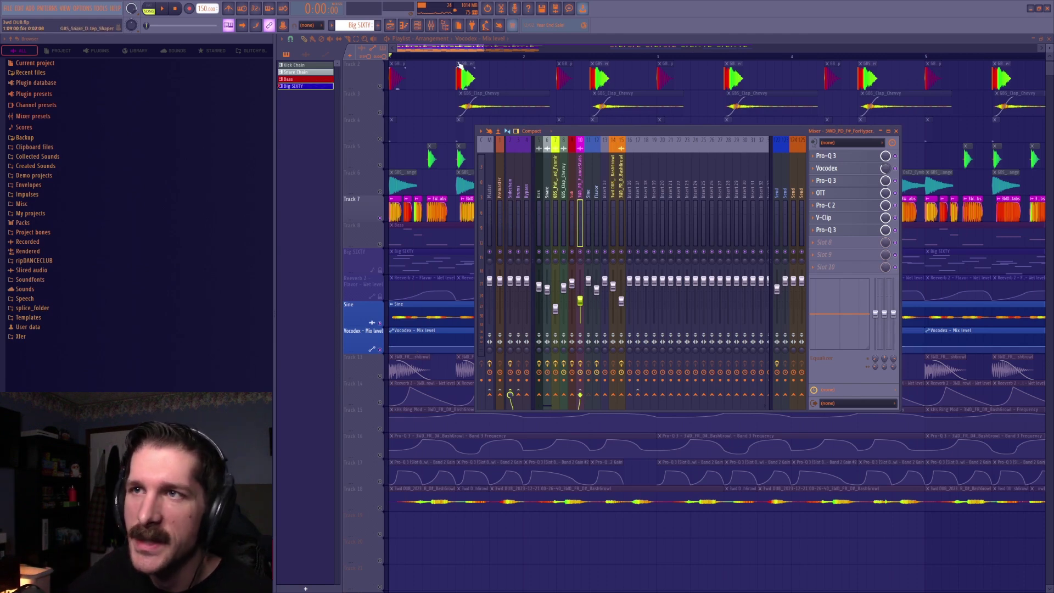
# Step: Move the playhead into the first bar and play the stabs with the Sine layer from there
pyautogui.click(423, 56)
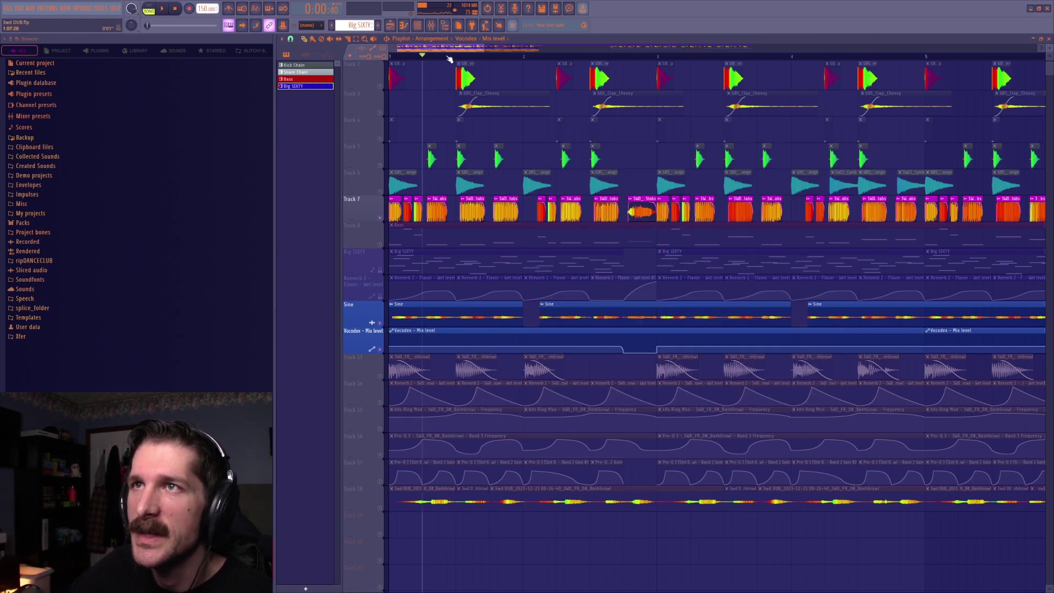
pyautogui.scroll(5, 449, 59)
pyautogui.click(448, 57)
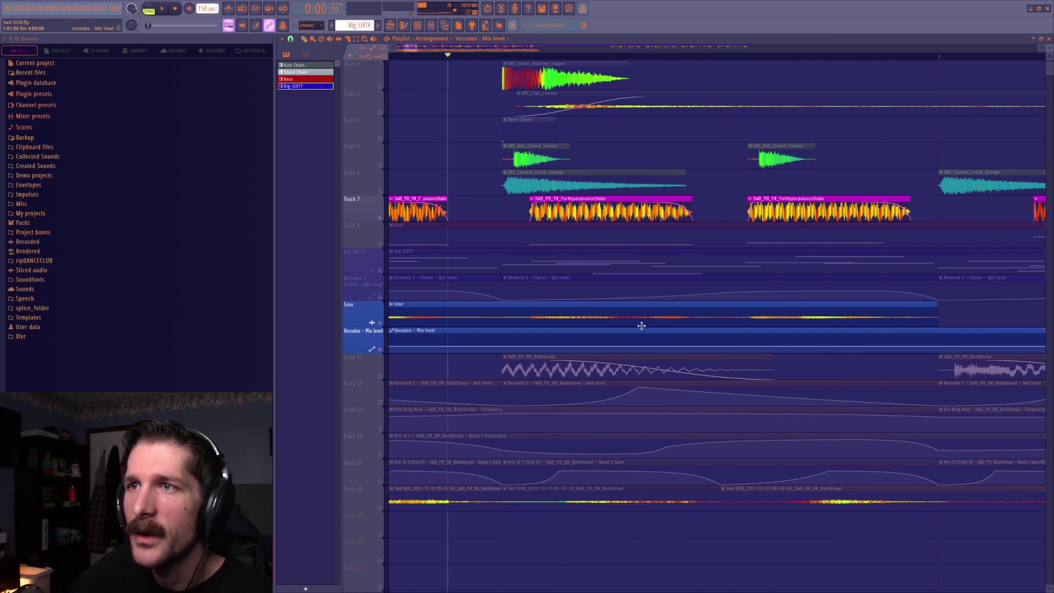
pyautogui.press('space')
pyautogui.press('space')
pyautogui.scroll(-6, 499, 57)
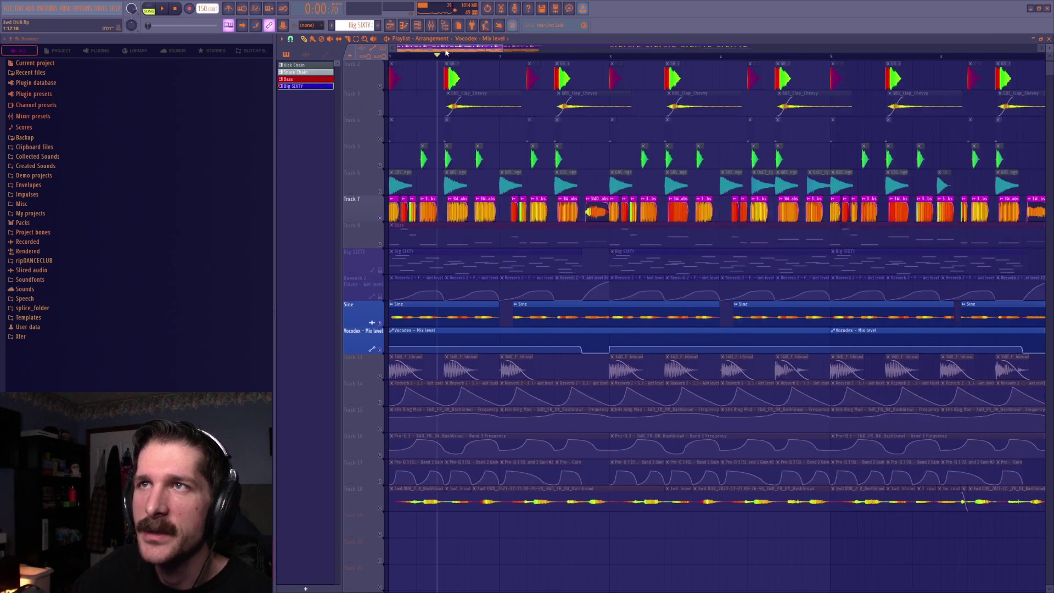
# Step: Replay the stabs with the Sine layer and undo the last automation point move
pyautogui.click(416, 58)
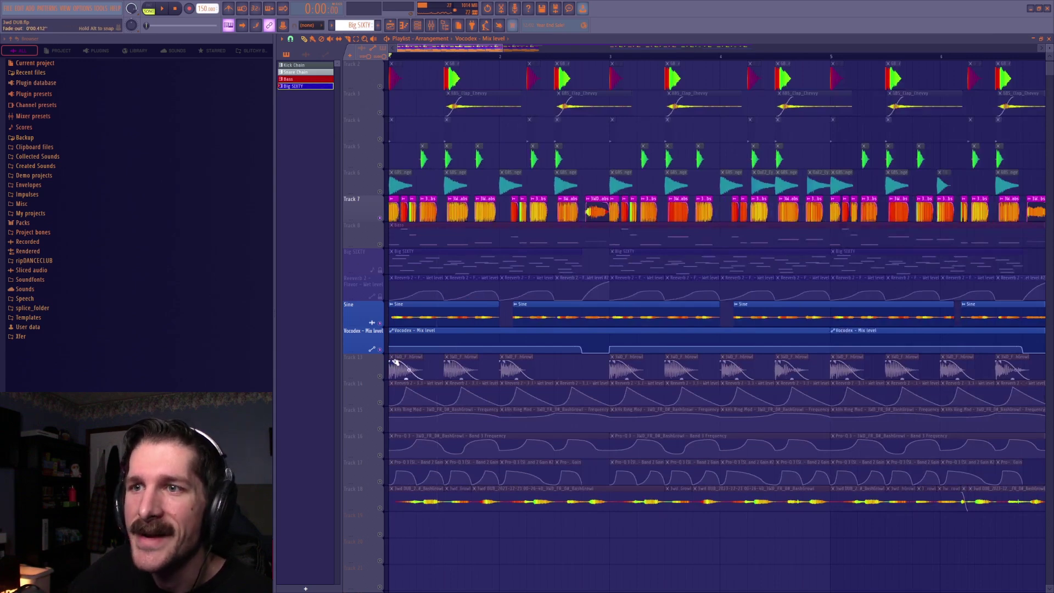
pyautogui.press('space')
pyautogui.press('space')
pyautogui.hotkey('ctrl', 'z')
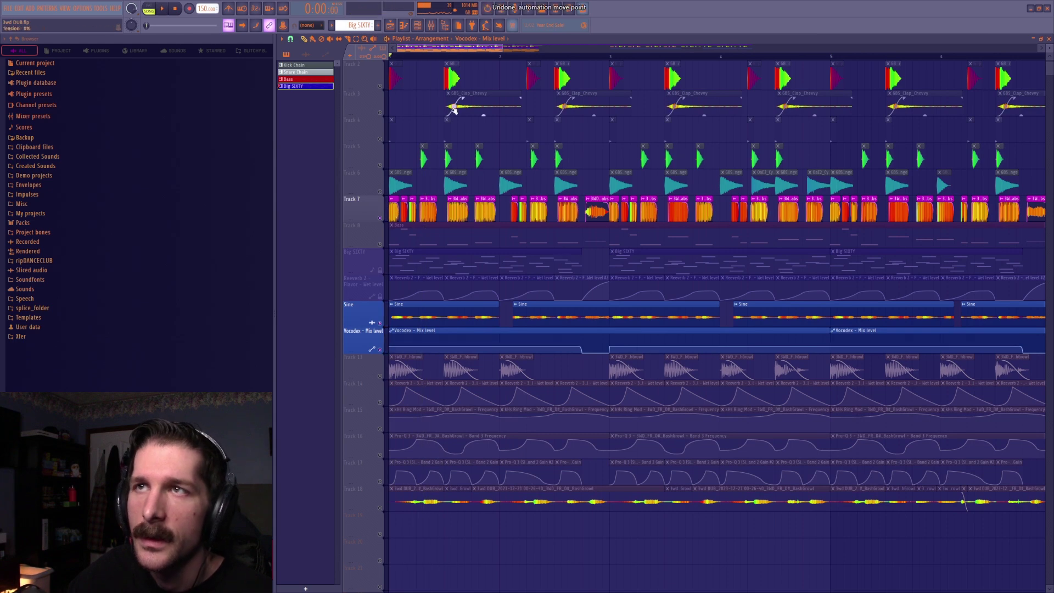
# Step: Unmute the Bass on Track 8 in the playlist and play it together with the stabs and Sine
pyautogui.press('F9')
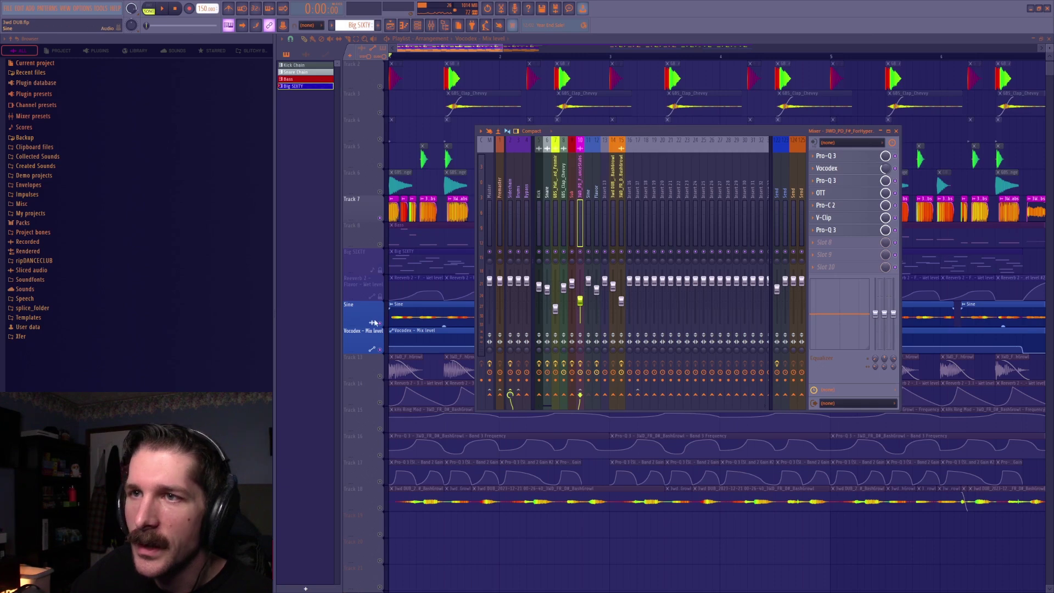
pyautogui.press('F9')
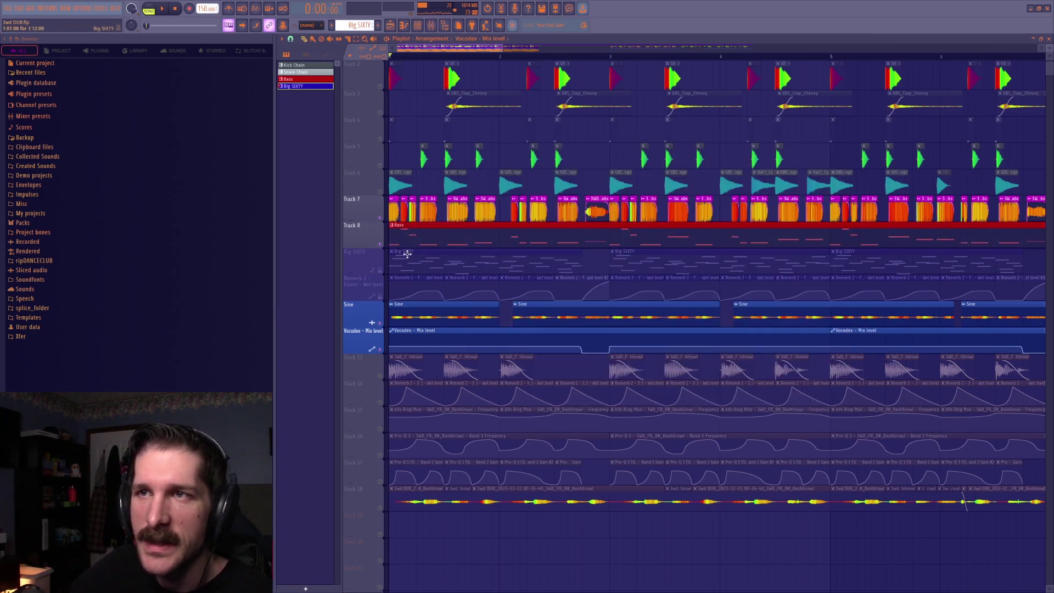
pyautogui.press('space')
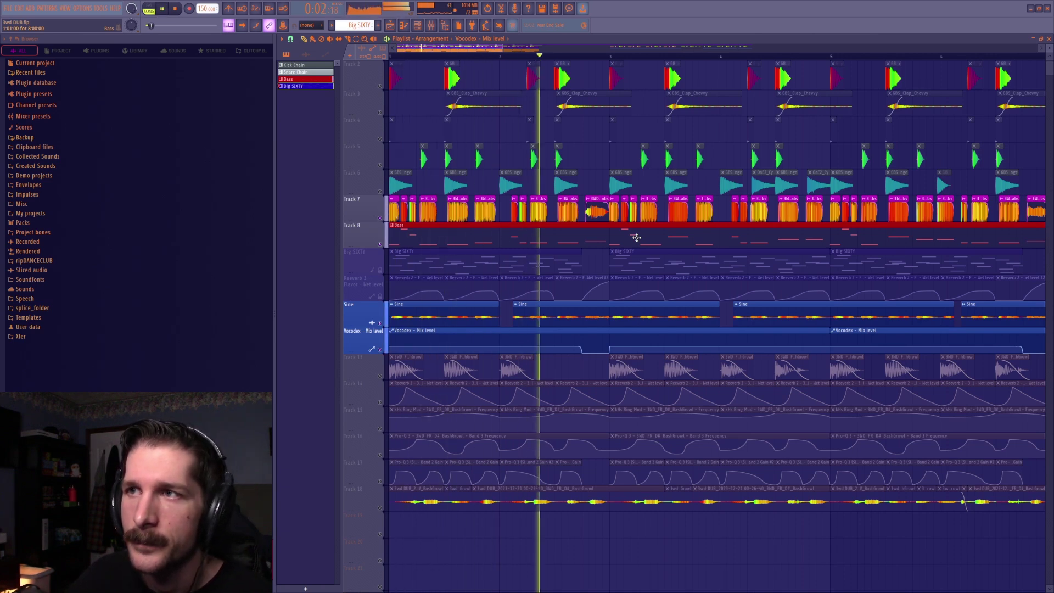
pyautogui.press('space')
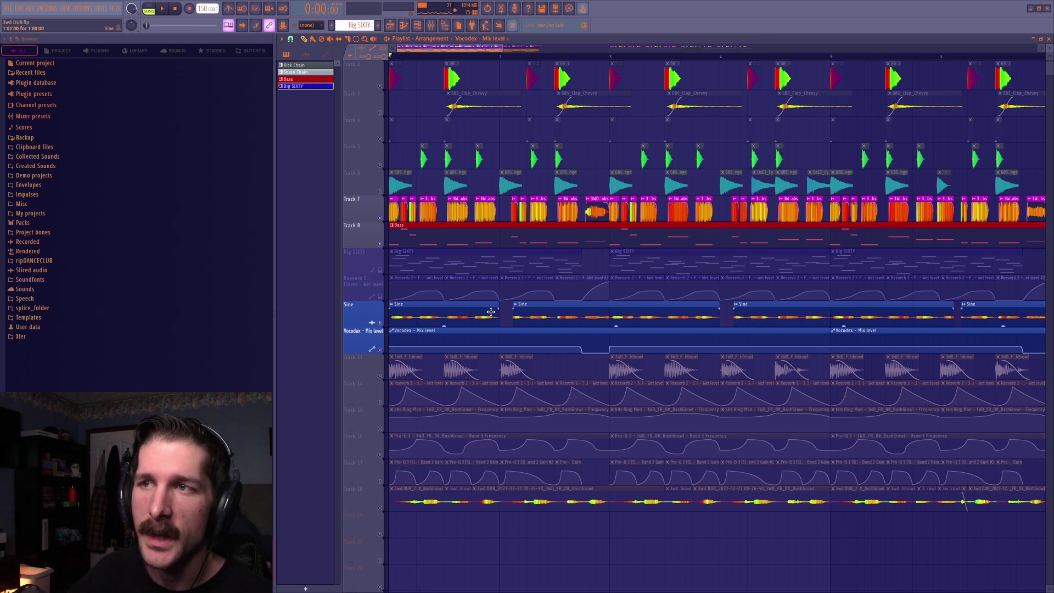
# Step: Set the playlist snap to 1/2 step and shorten the first Sine clip to the length of the first stab
pyautogui.moveTo(498, 306); pyautogui.dragTo(401, 307)
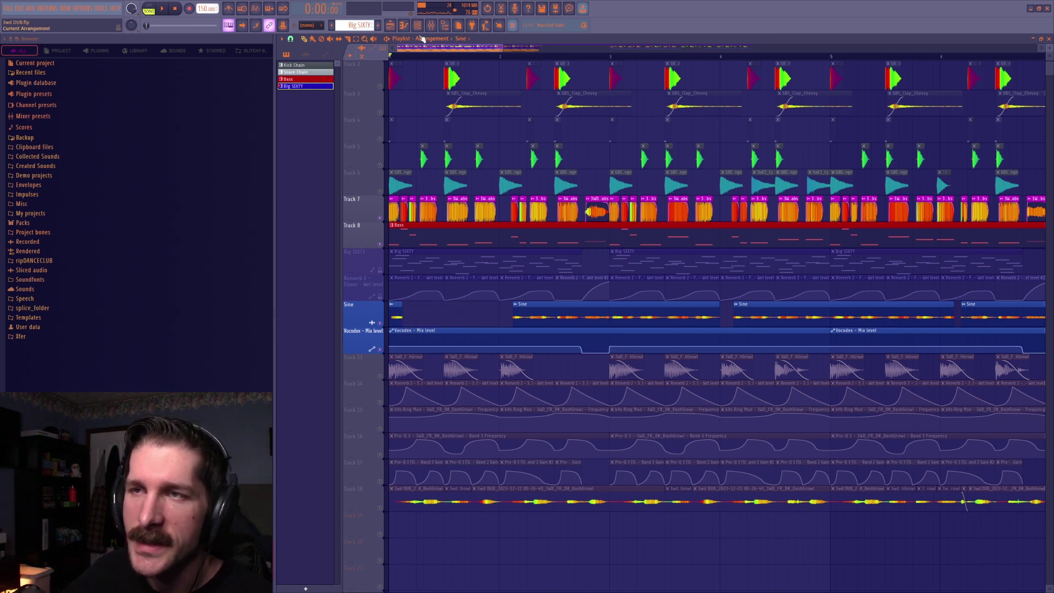
pyautogui.scroll(3, 423, 59)
pyautogui.click(411, 309)
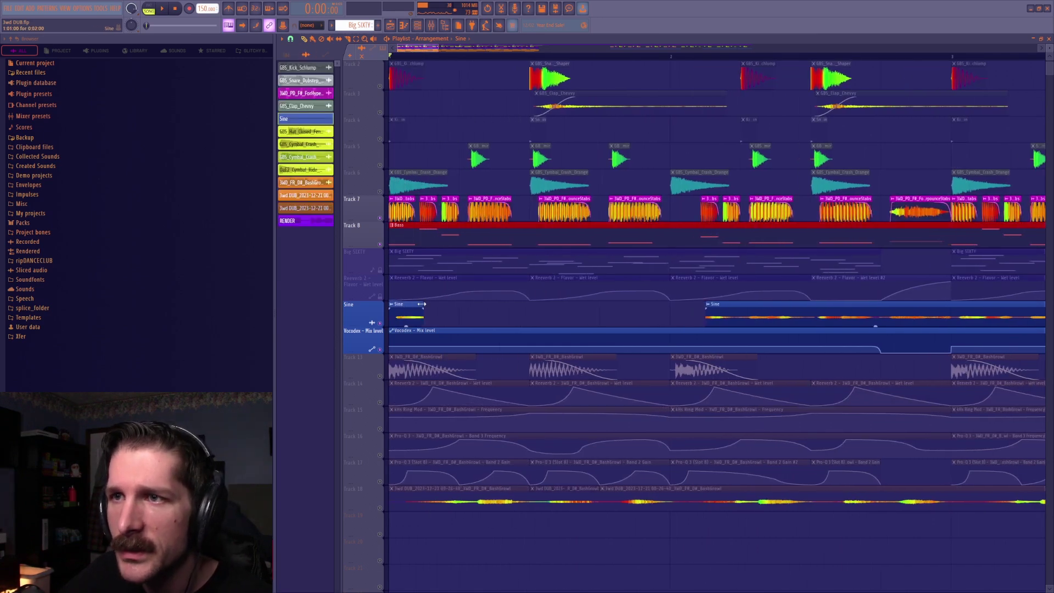
pyautogui.click(290, 38)
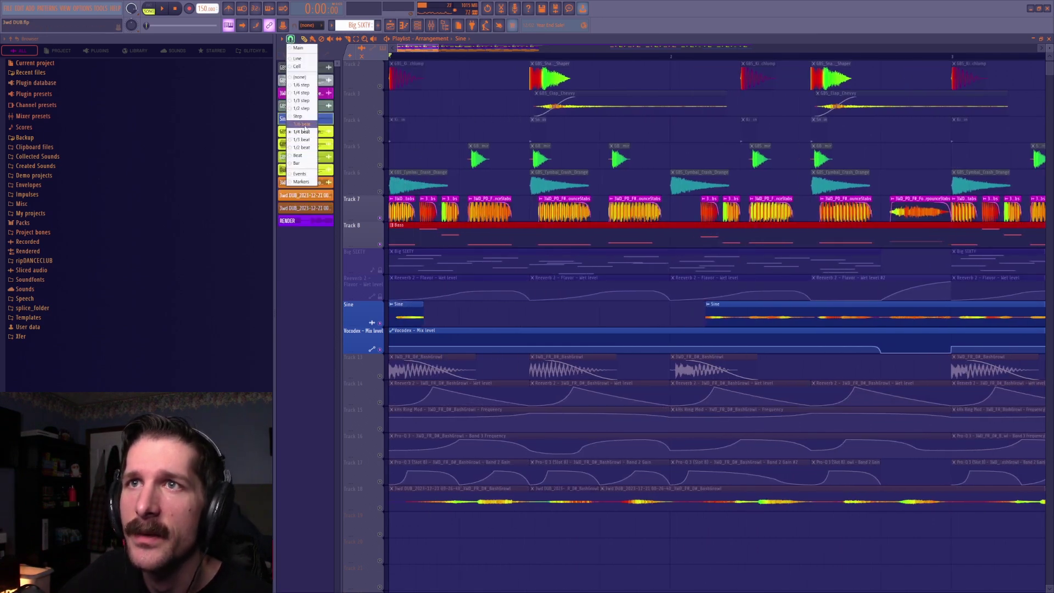
pyautogui.click(305, 109)
pyautogui.scroll(4, 419, 57)
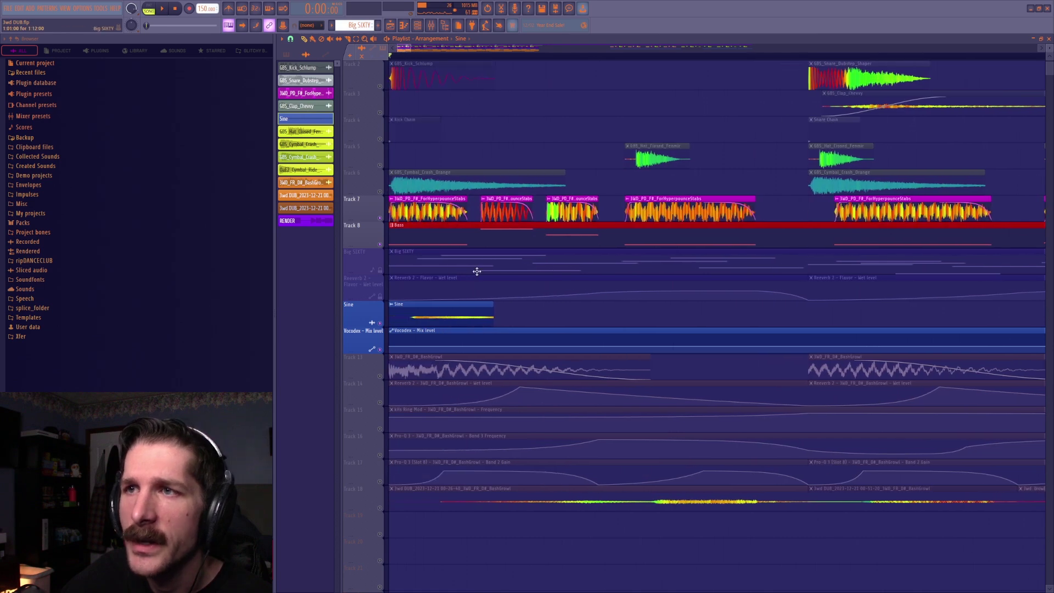
pyautogui.moveTo(491, 305); pyautogui.dragTo(476, 307)
# Step: Set the snap to 1/4 step and add trimmed Sine clips aligned with the second, third and fourth stabs
pyautogui.click(495, 313)
pyautogui.click(290, 39)
pyautogui.click(304, 90)
pyautogui.click(304, 40)
pyautogui.moveTo(571, 308); pyautogui.dragTo(545, 307)
pyautogui.moveTo(496, 306); pyautogui.dragTo(518, 316)
pyautogui.click(339, 39)
pyautogui.click(548, 312)
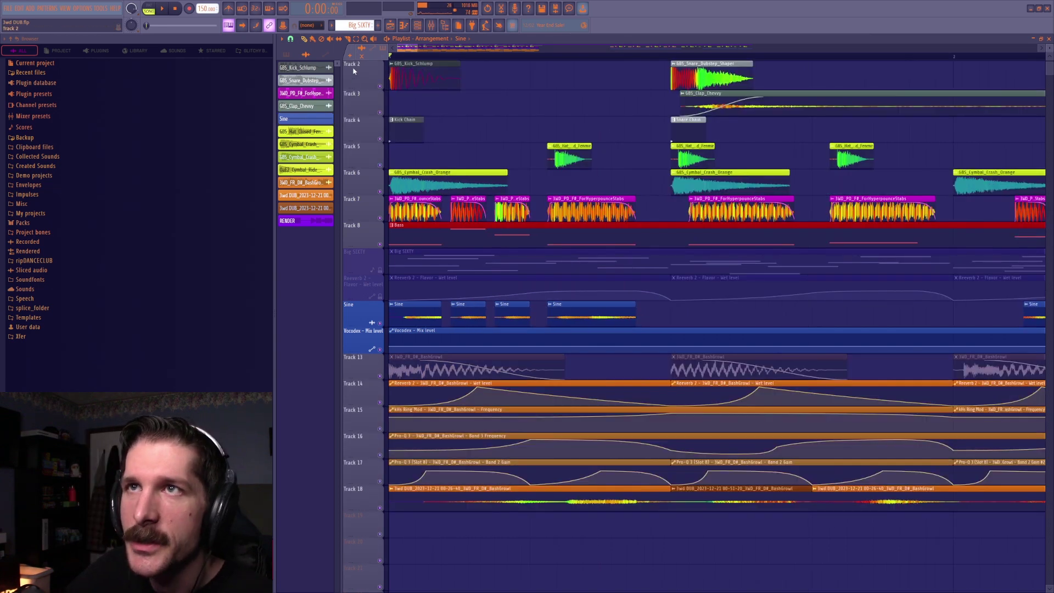
# Step: Turn playlist snapping off and leave only Track 7, Sine and Vocodex - Mix level unmuted
pyautogui.click(290, 39)
pyautogui.click(301, 77)
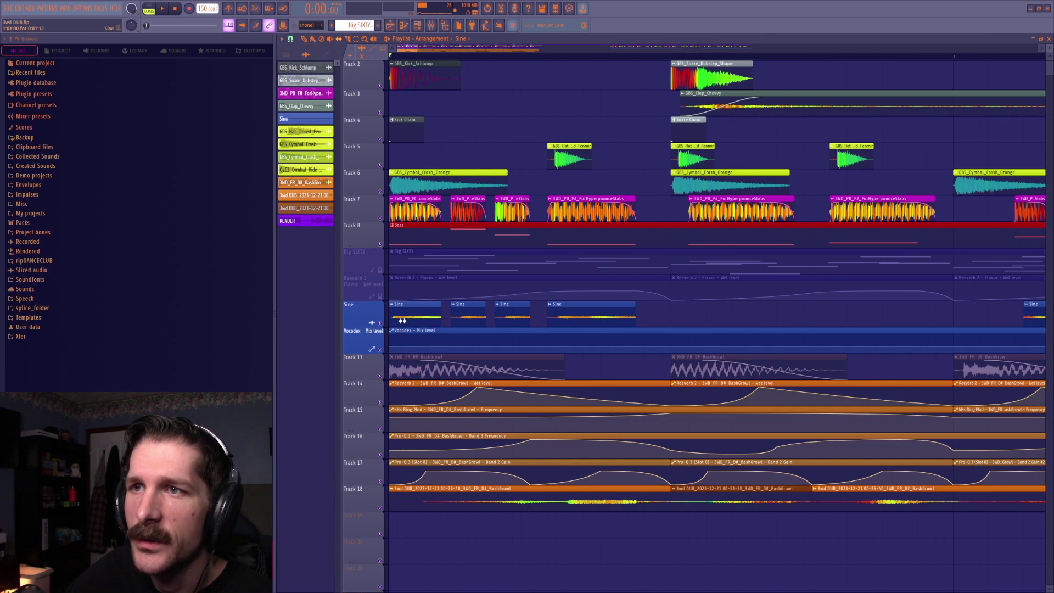
pyautogui.rightClick(380, 218)
pyautogui.click(380, 323)
pyautogui.click(380, 350)
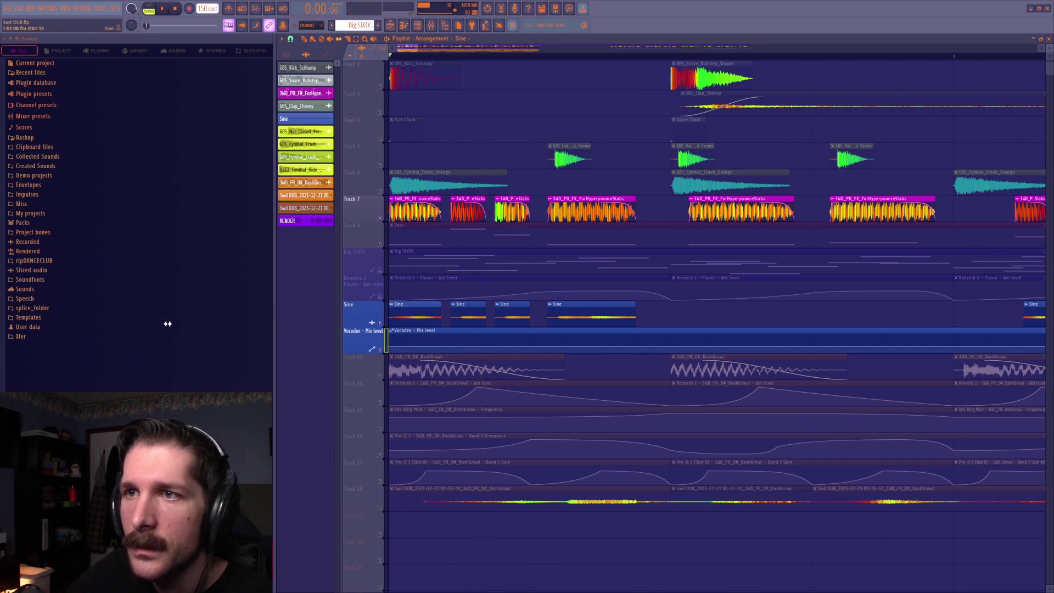
# Step: Play the stabs with the short Sine clips and split the fourth Sine clip into three parts
pyautogui.press('space')
pyautogui.press('space')
pyautogui.press('space')
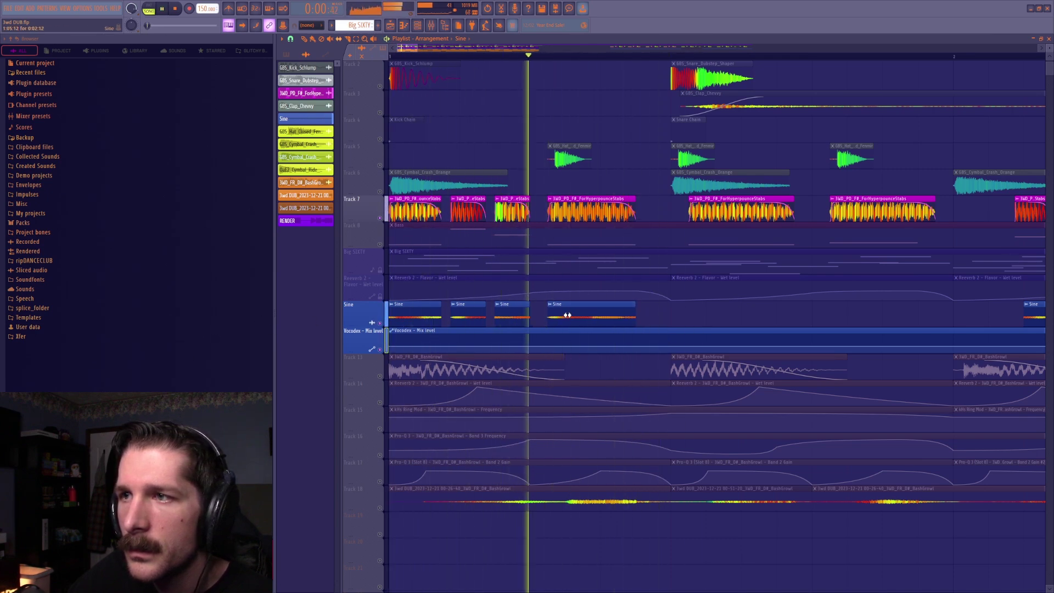
pyautogui.press('space')
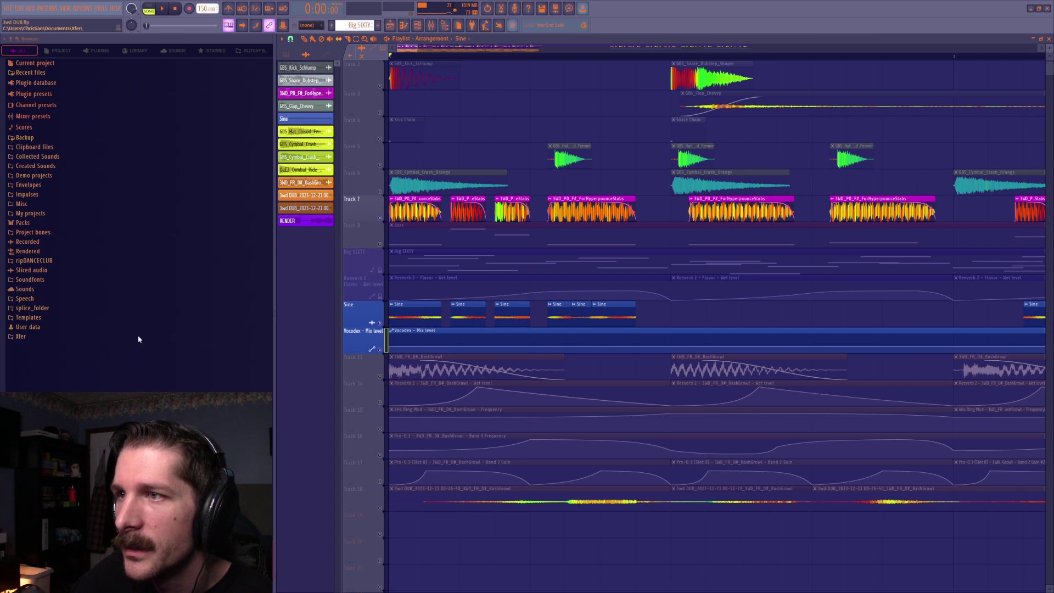
# Step: Replay the stabs with the split Sine clip and check the ForHyperpounceStabs effects in the mixer
pyautogui.press('space')
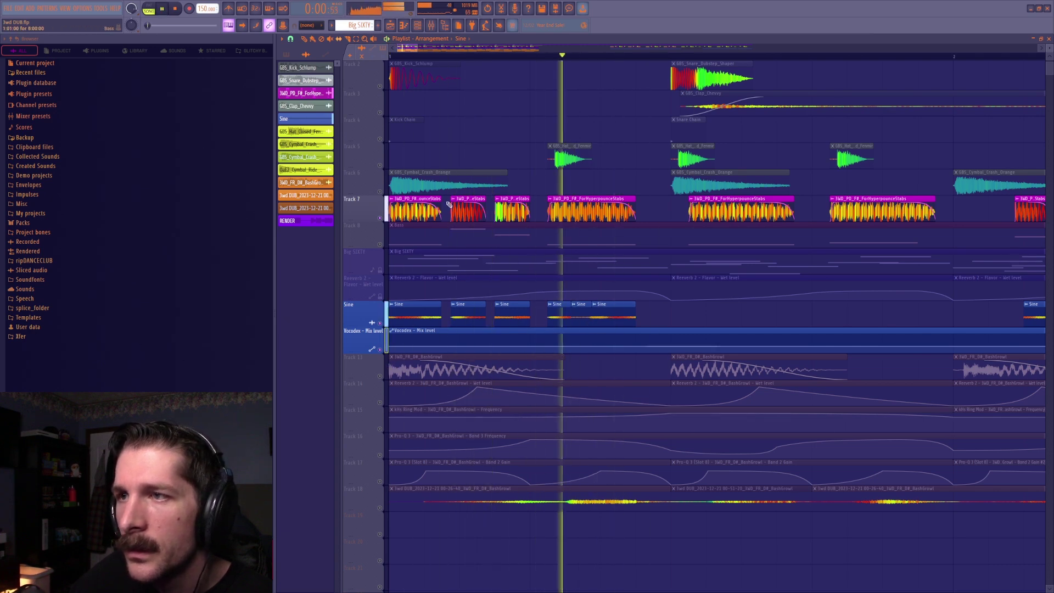
pyautogui.press('space')
pyautogui.click(431, 25)
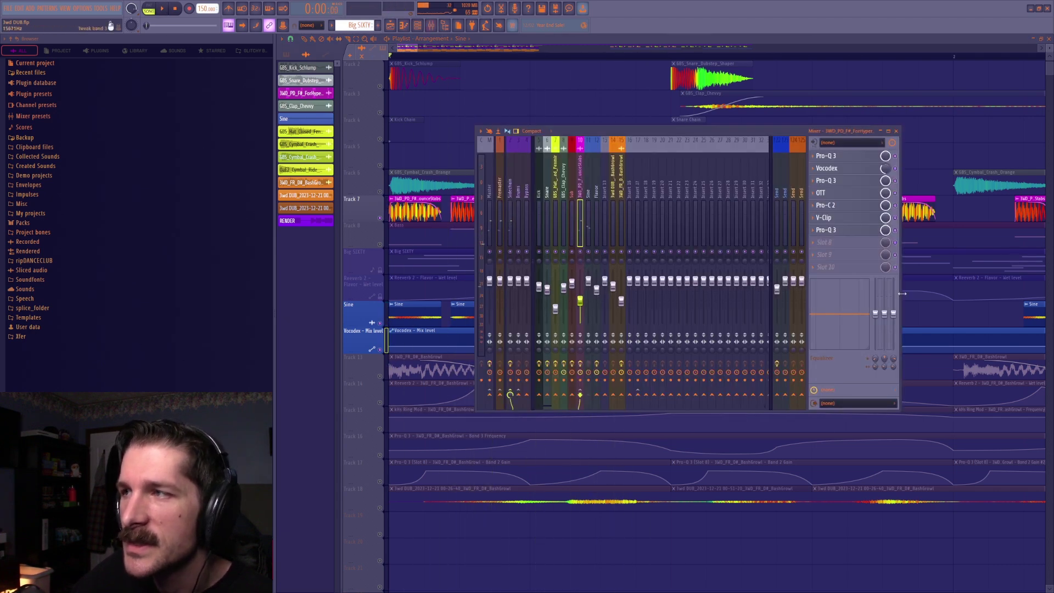
pyautogui.click(928, 327)
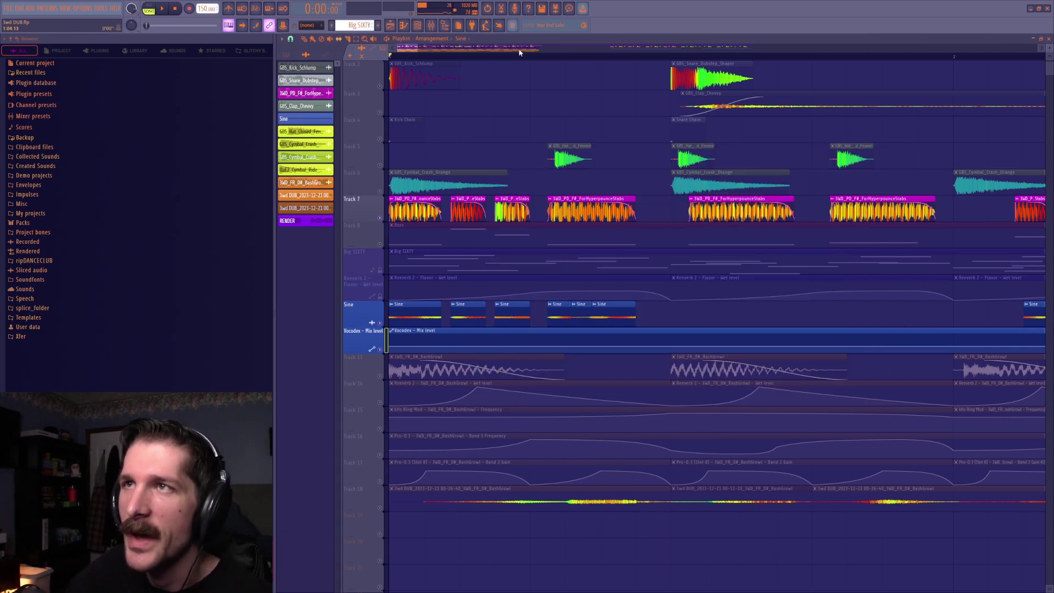
# Step: Delete the short Sine clips in the first bar and extend the following Sine clip back to the start
pyautogui.scroll(-5, 520, 54)
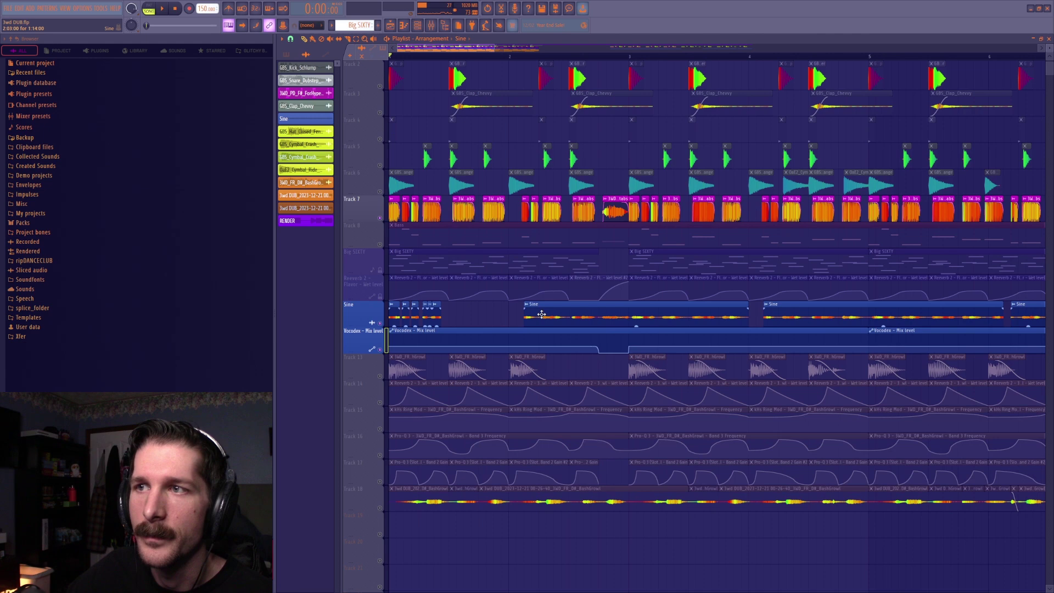
pyautogui.press('Delete')
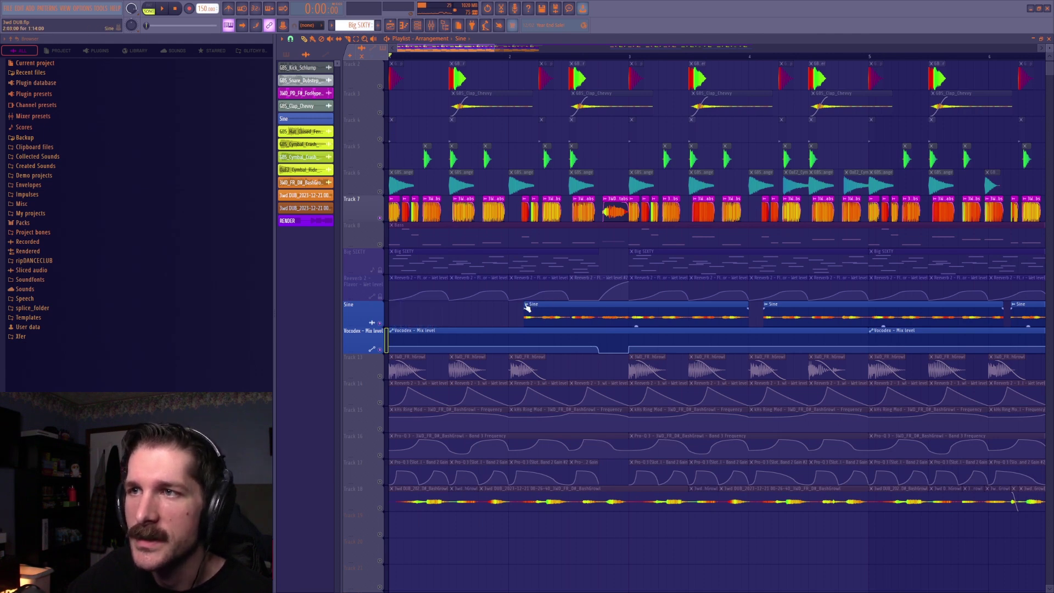
pyautogui.scroll(-2, 527, 307)
# Step: Unmute the BashGrowl clips on Track 13, and solo Track 18 to play it
pyautogui.moveTo(391, 366); pyautogui.dragTo(932, 380)
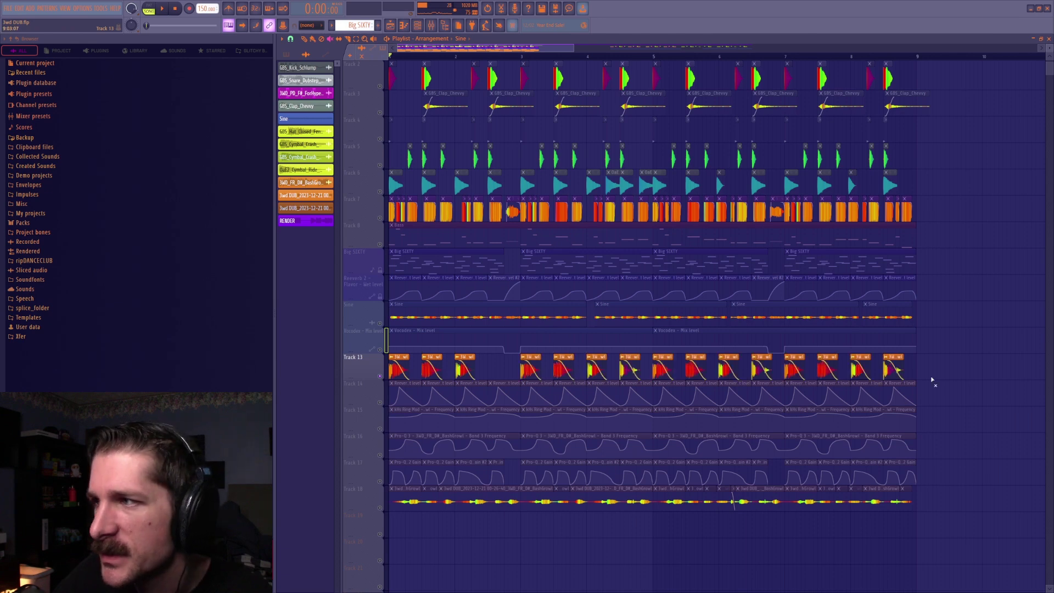
pyautogui.click(383, 505)
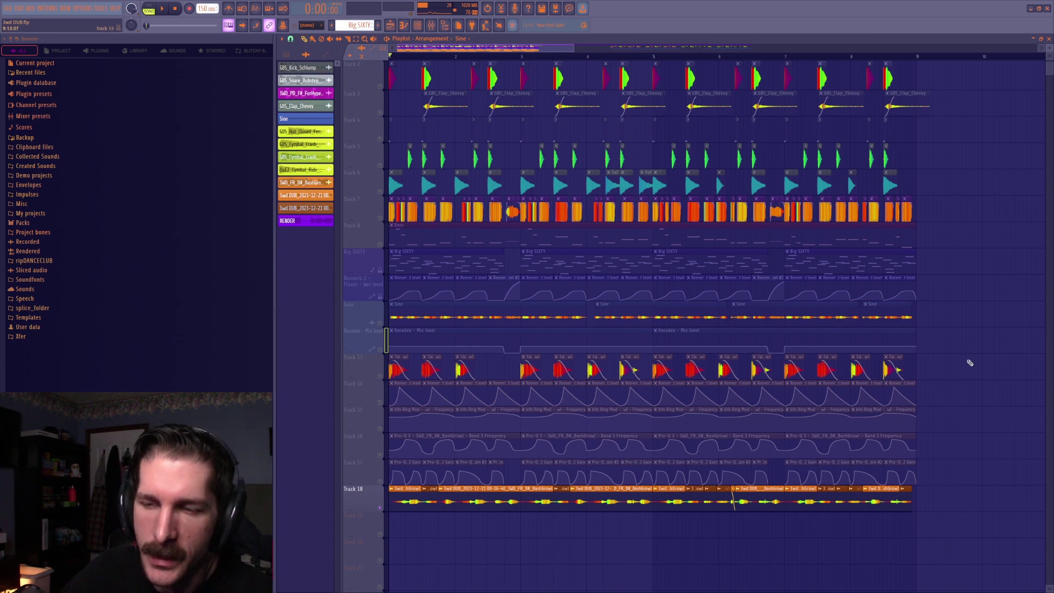
pyautogui.press('space')
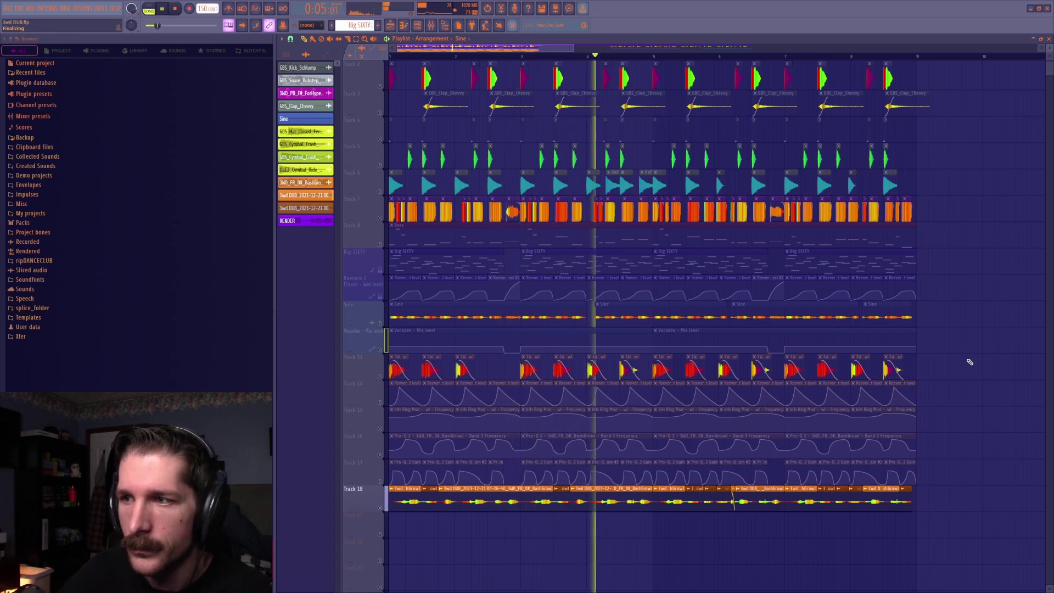
pyautogui.press('space')
# Step: Solo Track 13 to play the BashGrowl clips, and open the BashGrowl track's effects in the mixer
pyautogui.click(447, 356)
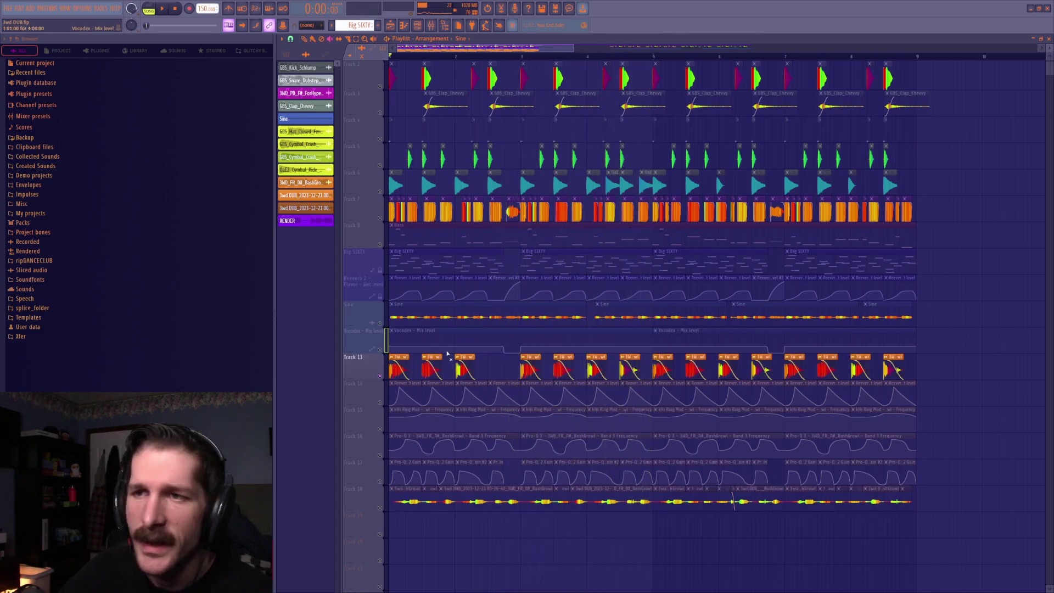
pyautogui.press('space')
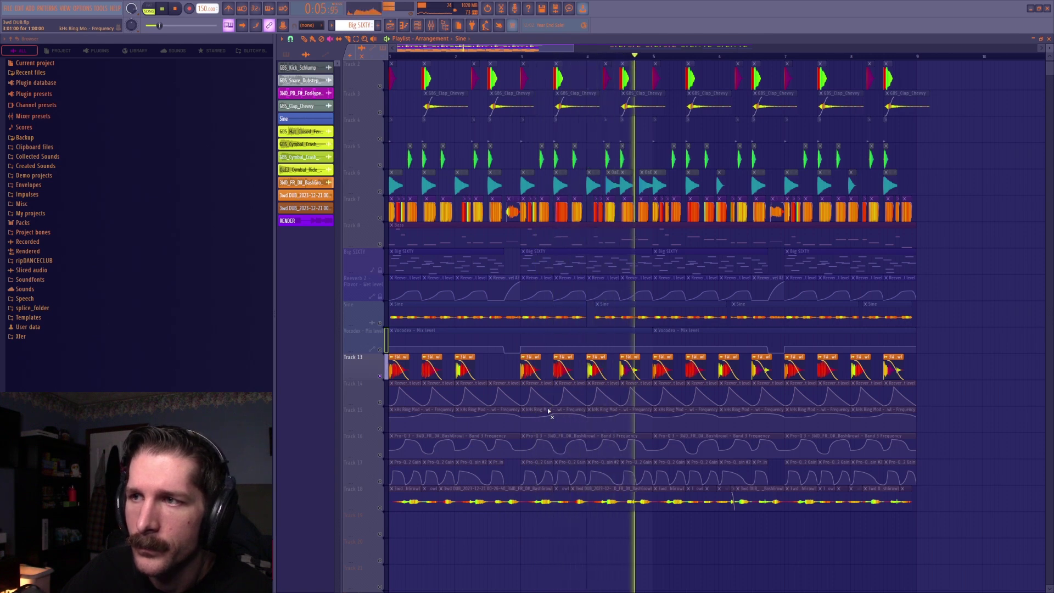
pyautogui.press('space')
pyautogui.press('F9')
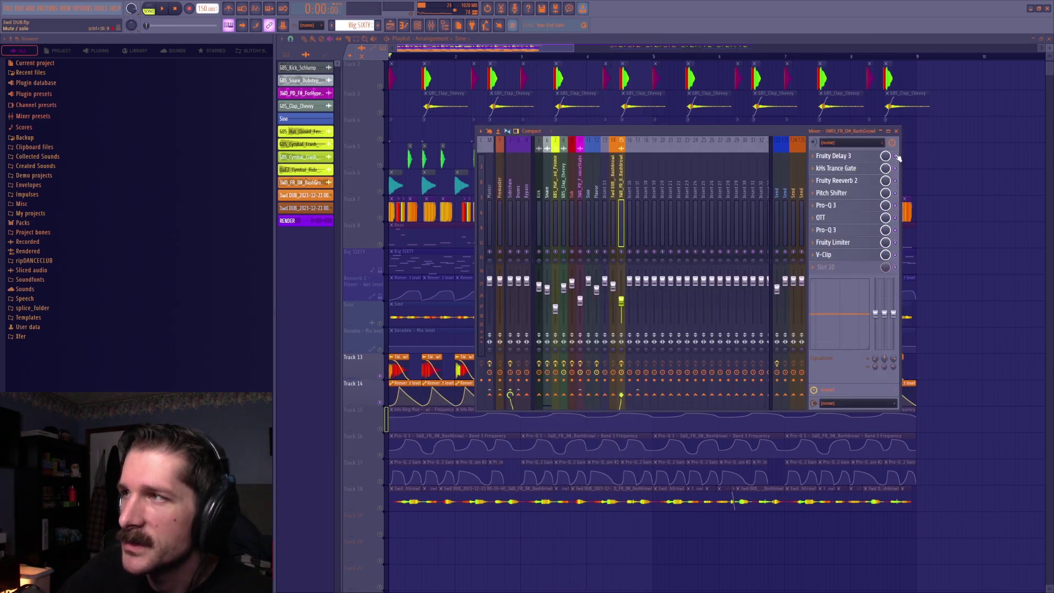
# Step: Play the BashGrowl through Fruity Delay 3, and open kHs Trance Gate to play it through the gate
pyautogui.press('space')
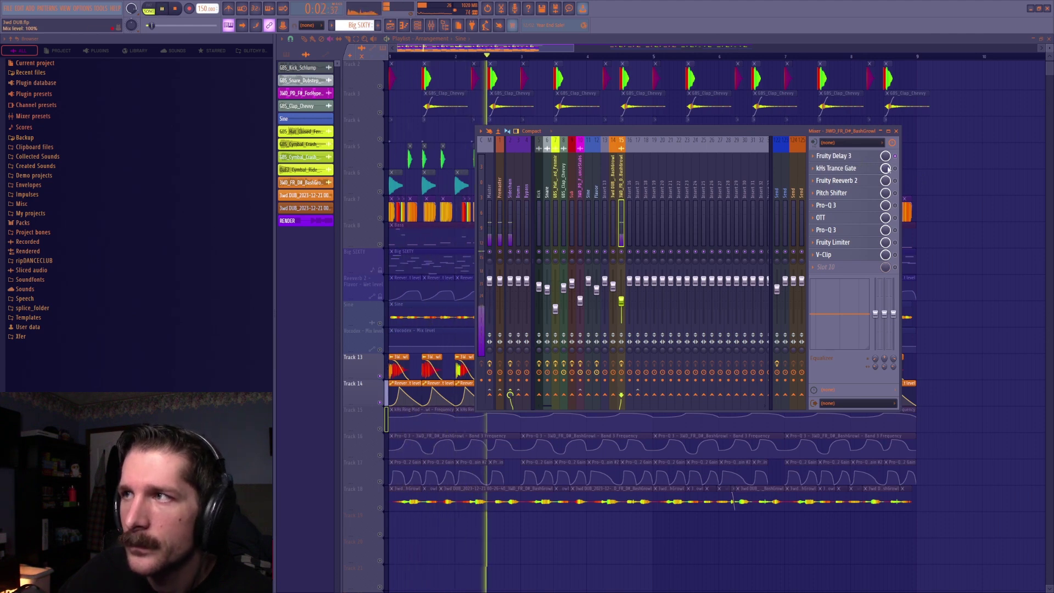
pyautogui.press('space')
pyautogui.click(857, 168)
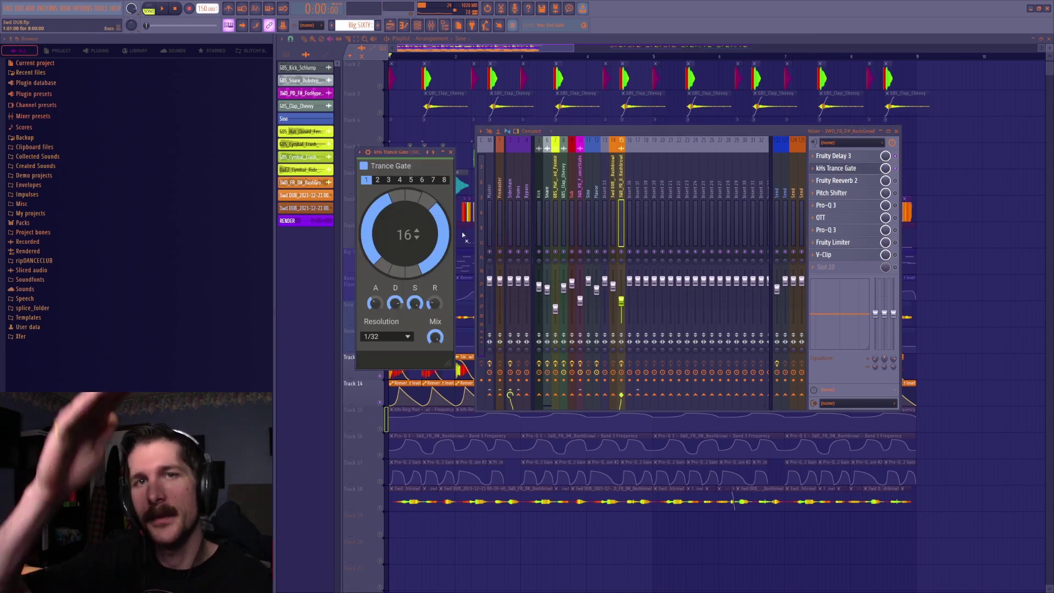
pyautogui.press('space')
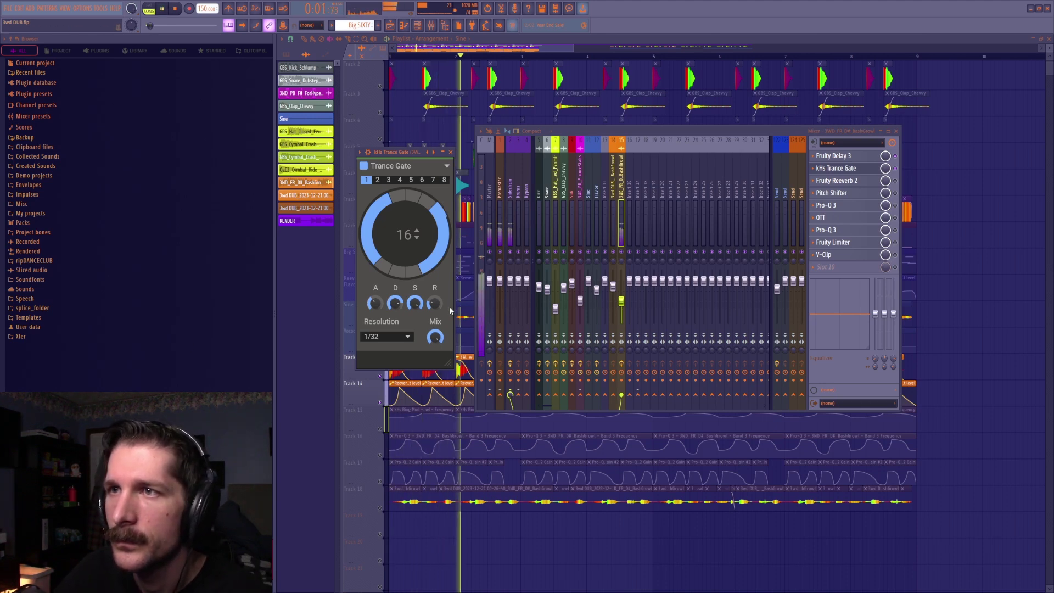
pyautogui.press('space')
# Step: Open Fruity Reeverb 2 on the BashGrowl track and play the clips with the reverb
pyautogui.doubleClick(442, 407)
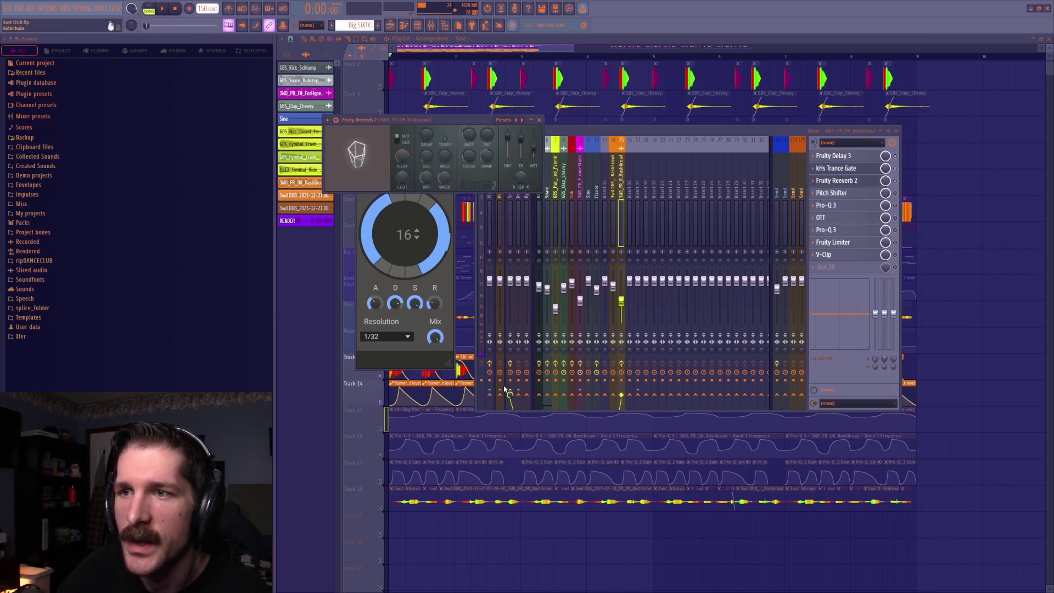
pyautogui.press('space')
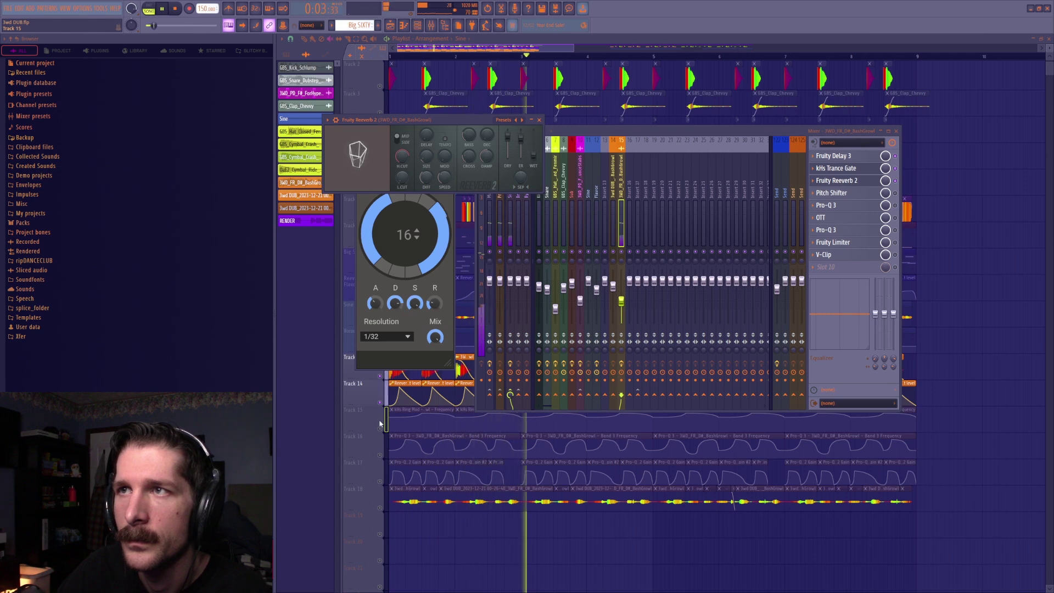
pyautogui.press('space')
# Step: Open the BashGrowl's Pitch Shifter and try a mix level of 50% during playback
pyautogui.click(831, 193)
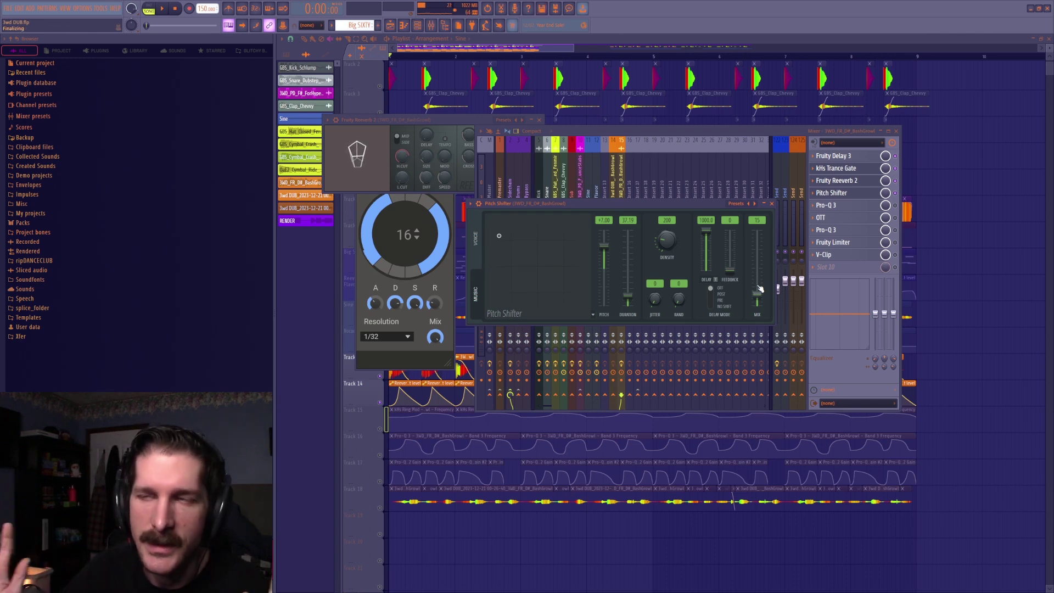
pyautogui.press('space')
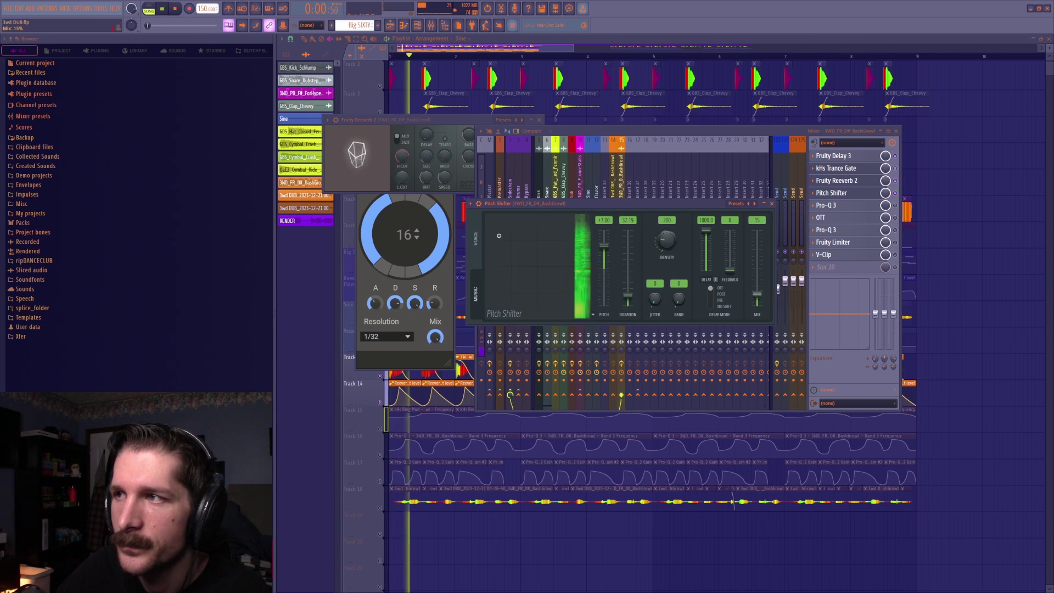
pyautogui.moveTo(757, 295); pyautogui.dragTo(757, 267)
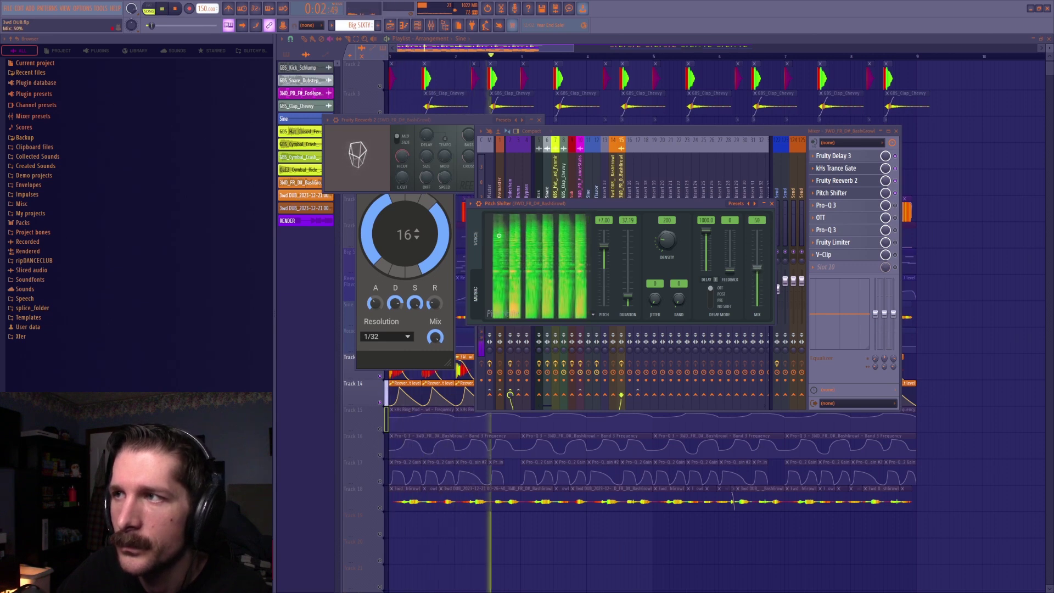
pyautogui.press('space')
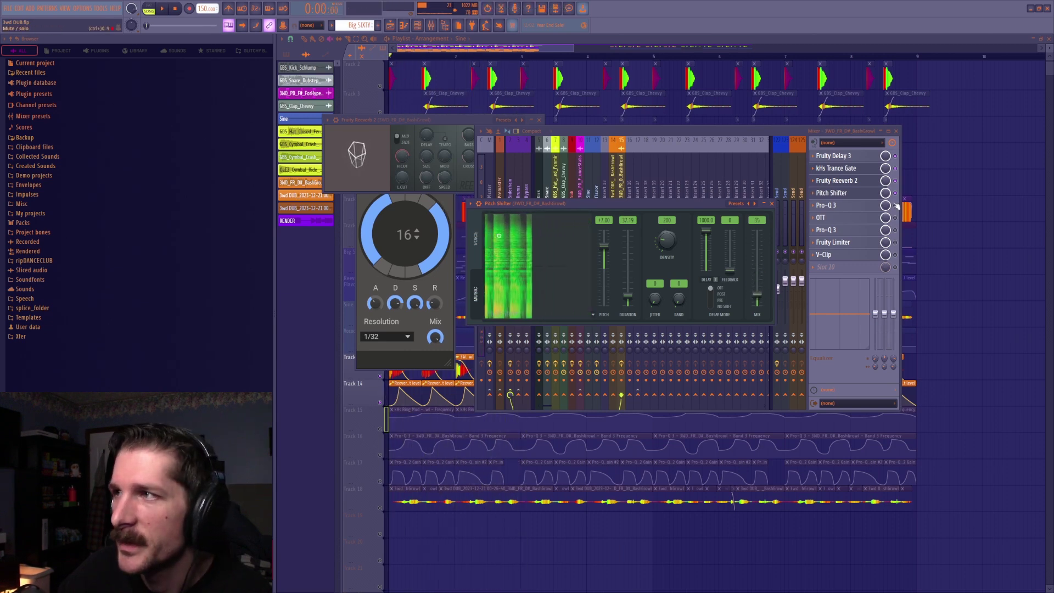
pyautogui.click(831, 193)
# Step: Unmute the automation on Tracks 15 to 17, and play the BashGrowl with the first Pro-Q 3 open
pyautogui.click(826, 205)
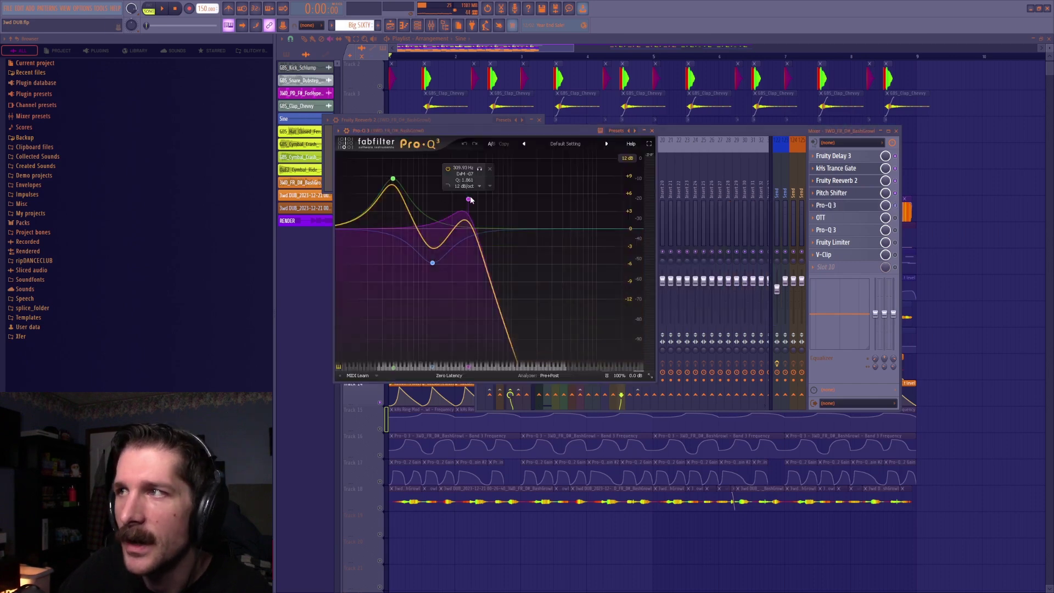
pyautogui.moveTo(384, 431); pyautogui.dragTo(383, 482)
pyautogui.click(432, 27)
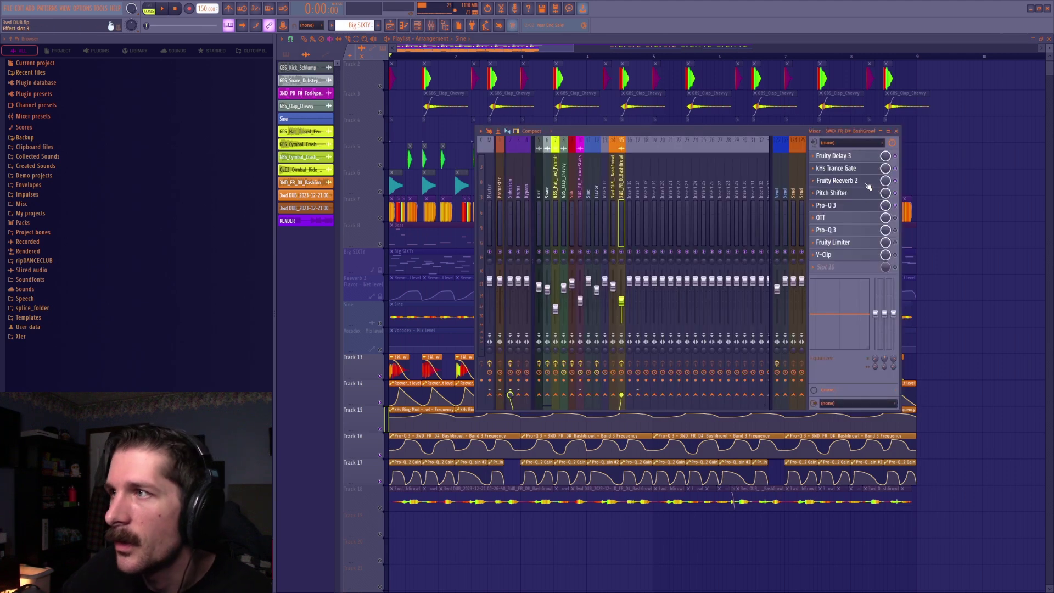
pyautogui.click(853, 206)
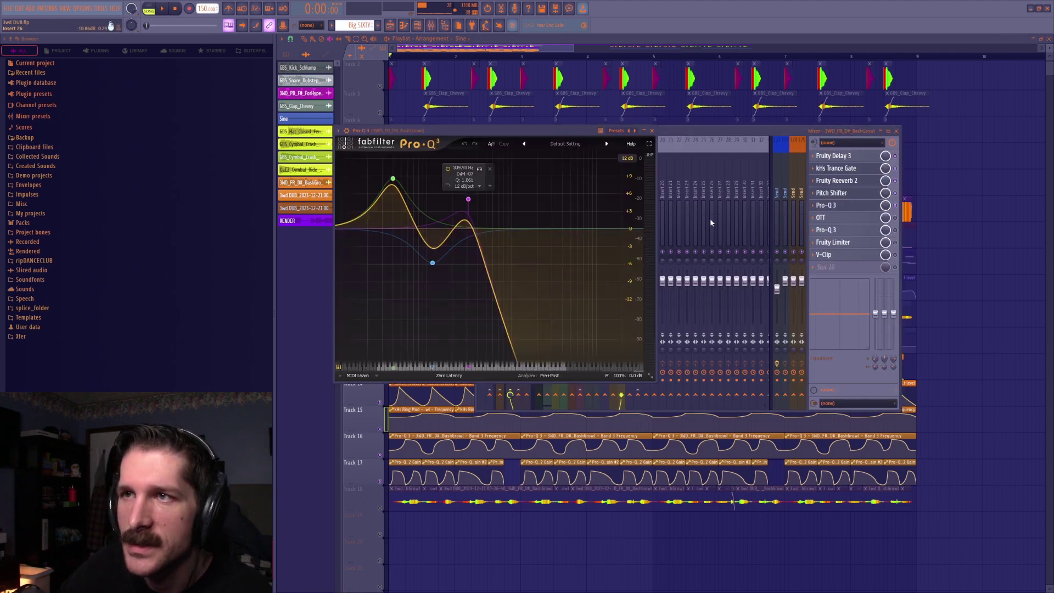
pyautogui.press('space')
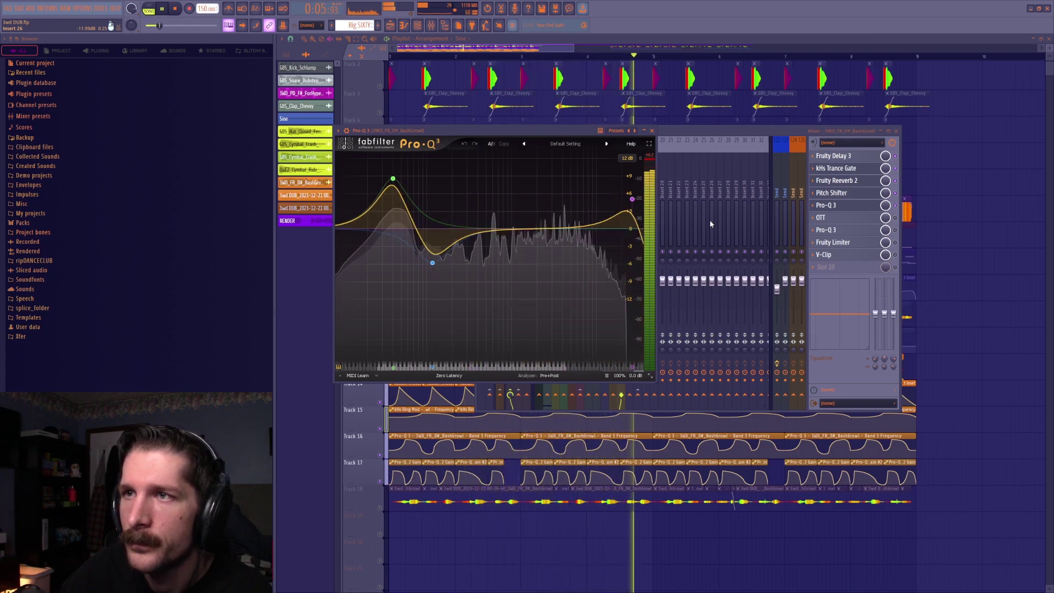
pyautogui.press('space')
# Step: Open OTT on the BashGrowl track, play the clips through it, and close the plugin
pyautogui.click(821, 217)
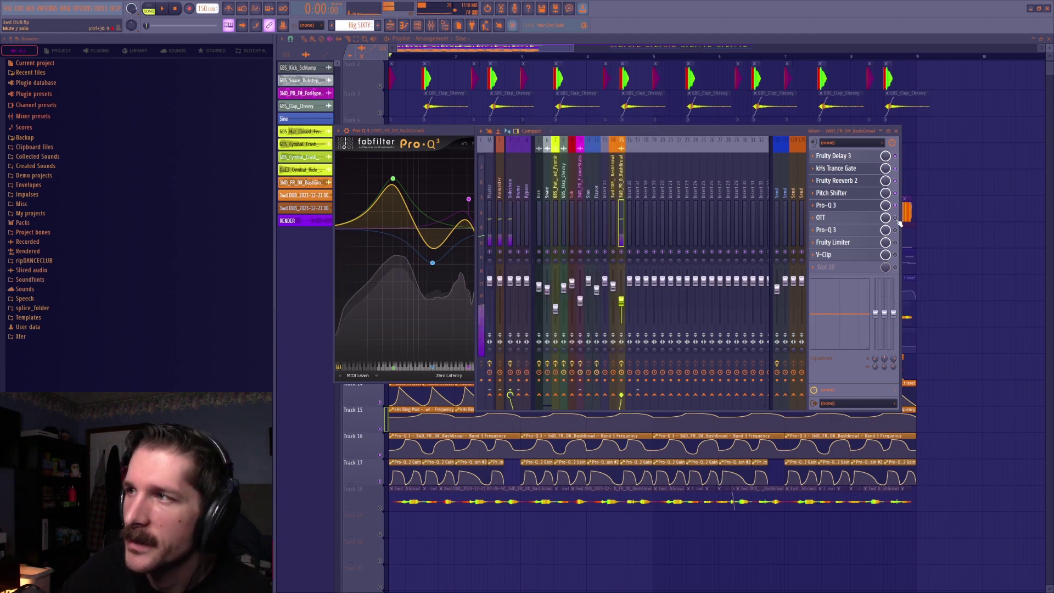
pyautogui.moveTo(345, 83); pyautogui.dragTo(460, 171)
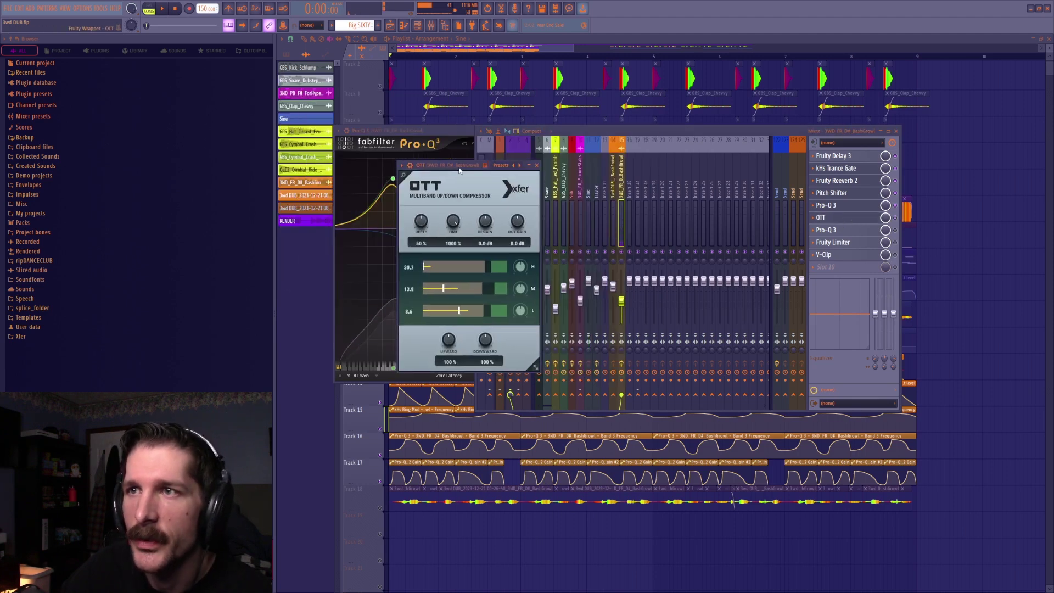
pyautogui.press('space')
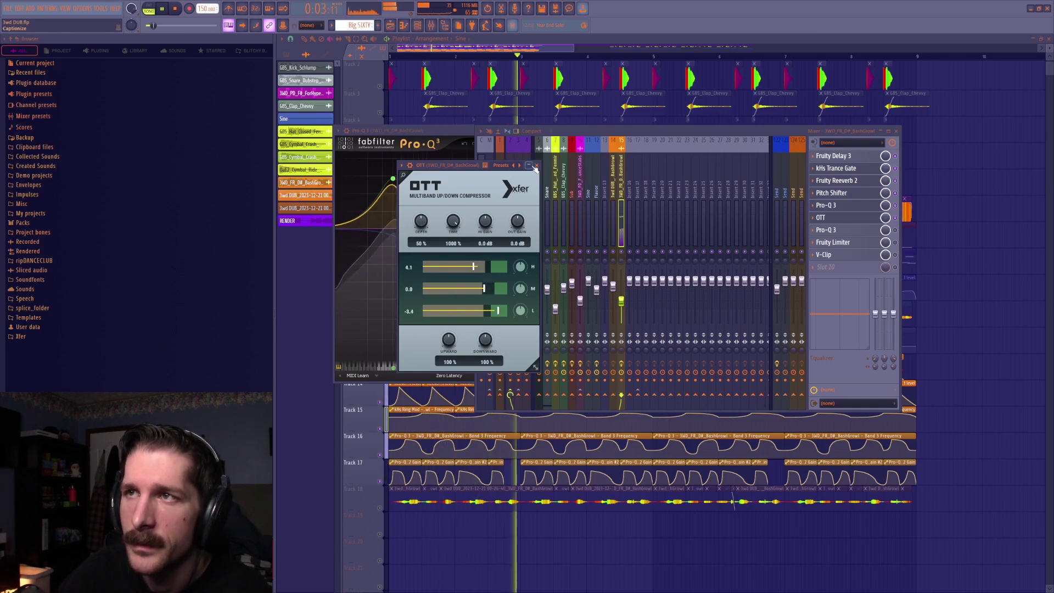
pyautogui.press('space')
pyautogui.press('Escape')
# Step: Open the second Pro-Q 3, after OTT, and examine its automated EQ curve during playback
pyautogui.click(863, 233)
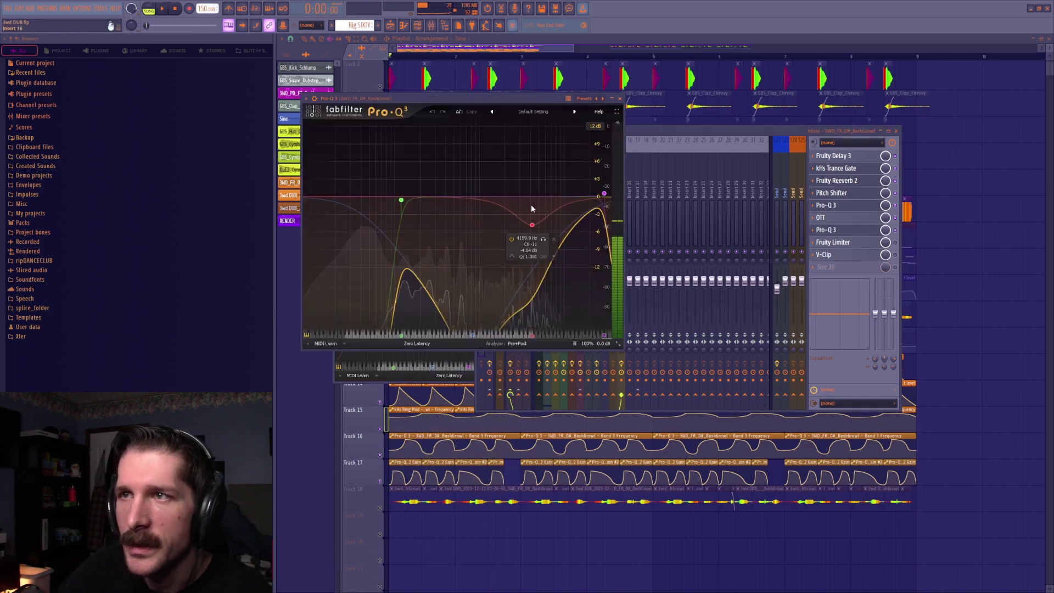
pyautogui.press('space')
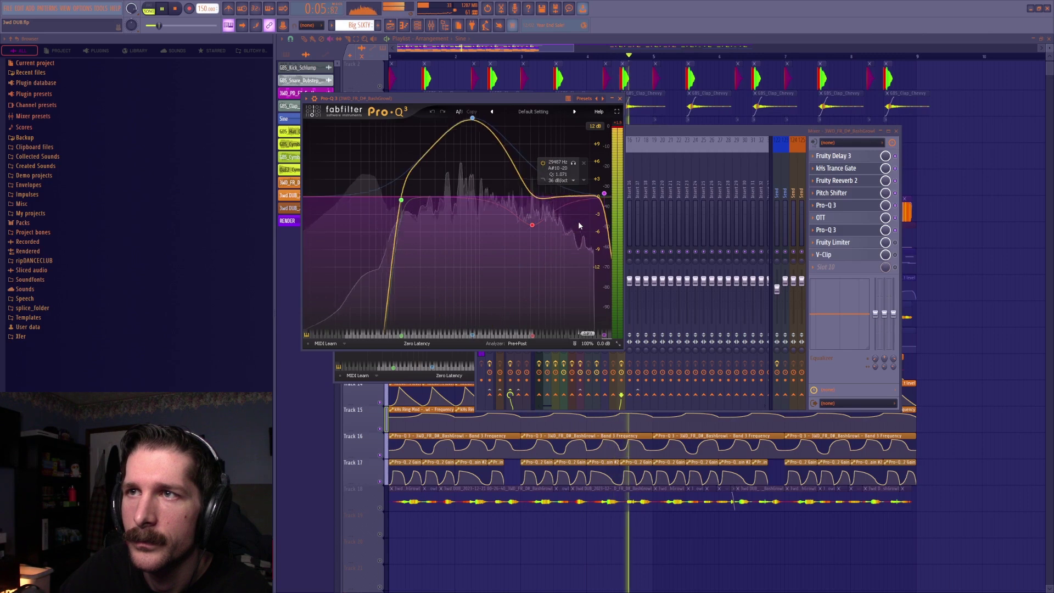
pyautogui.press('space')
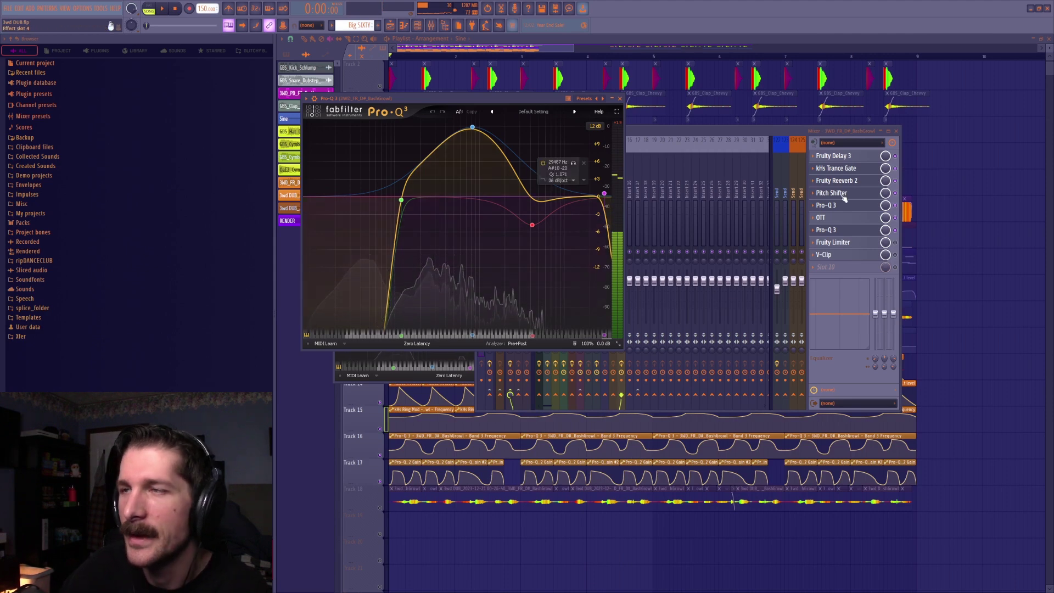
pyautogui.click(865, 243)
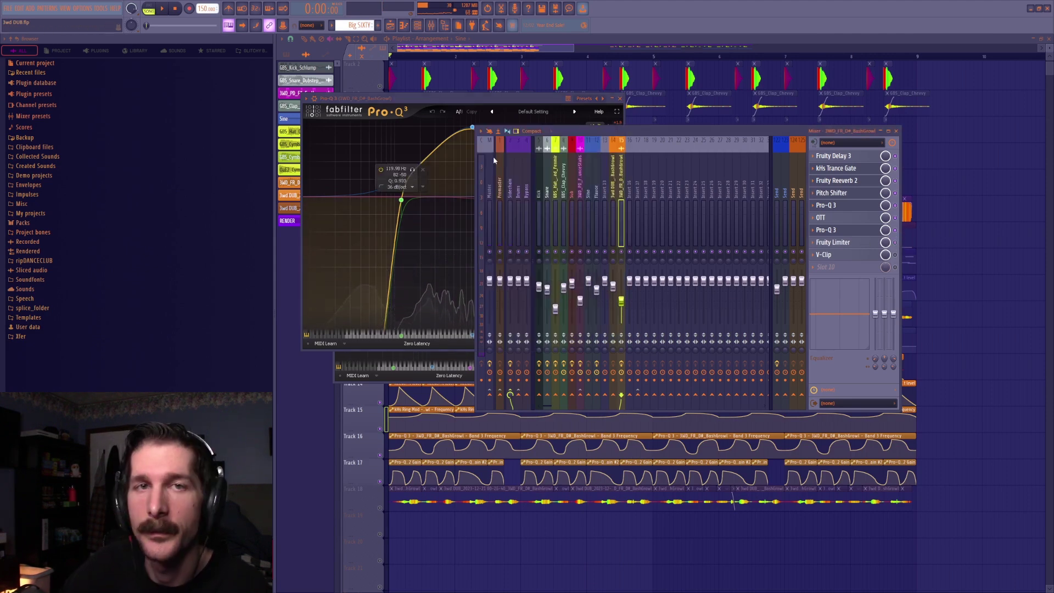
pyautogui.click(415, 103)
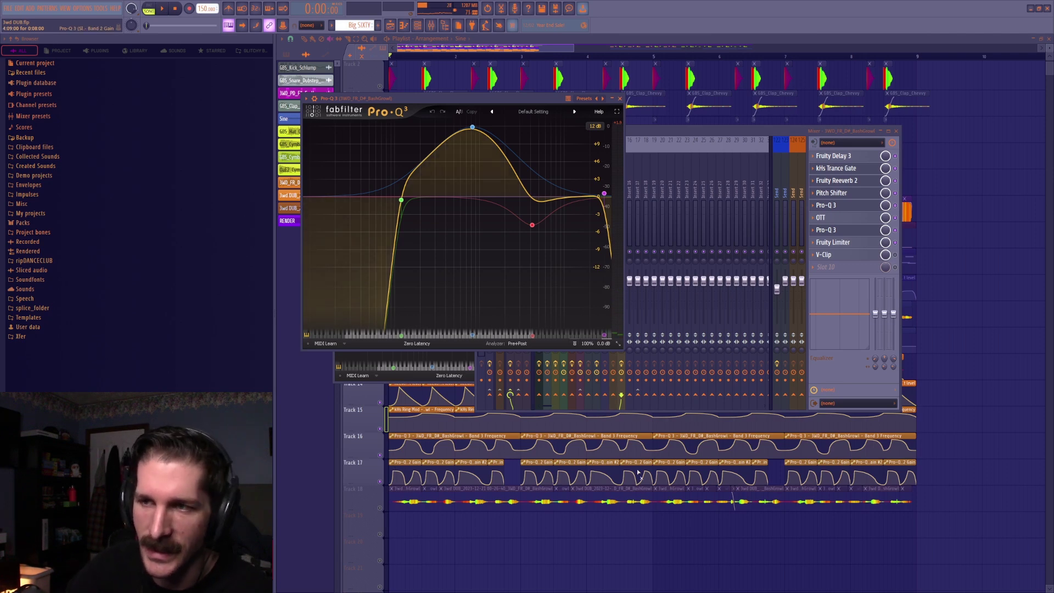
# Step: Open Fruity Limiter on the BashGrowl track and play the clips through its compression
pyautogui.click(873, 244)
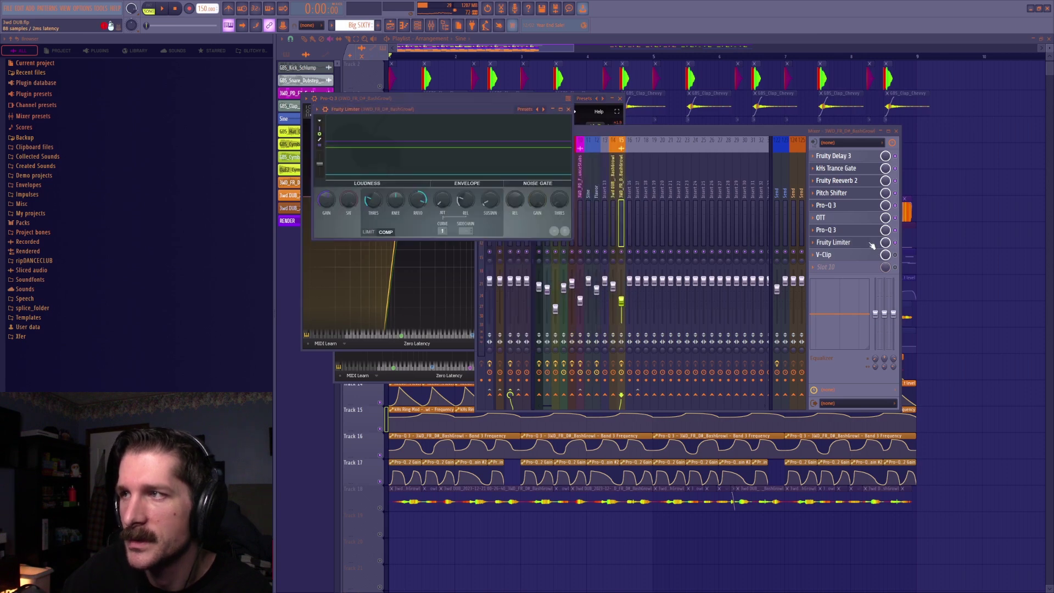
pyautogui.press('space')
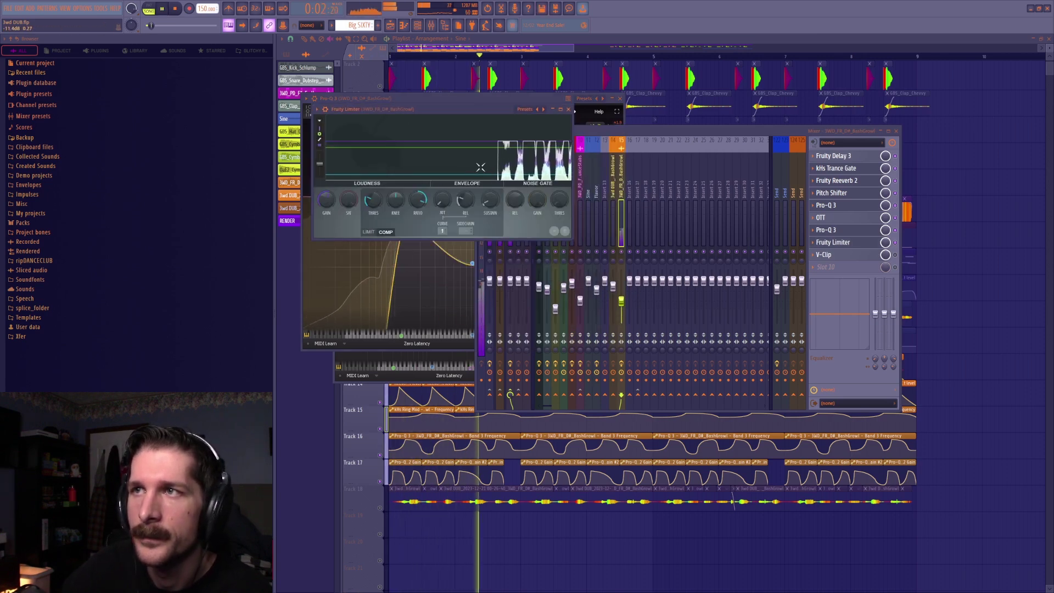
pyautogui.press('space')
# Step: Open V-Clip, play the BashGrowl through the clipper, and close all plugin and mixer windows
pyautogui.click(862, 260)
pyautogui.click(862, 256)
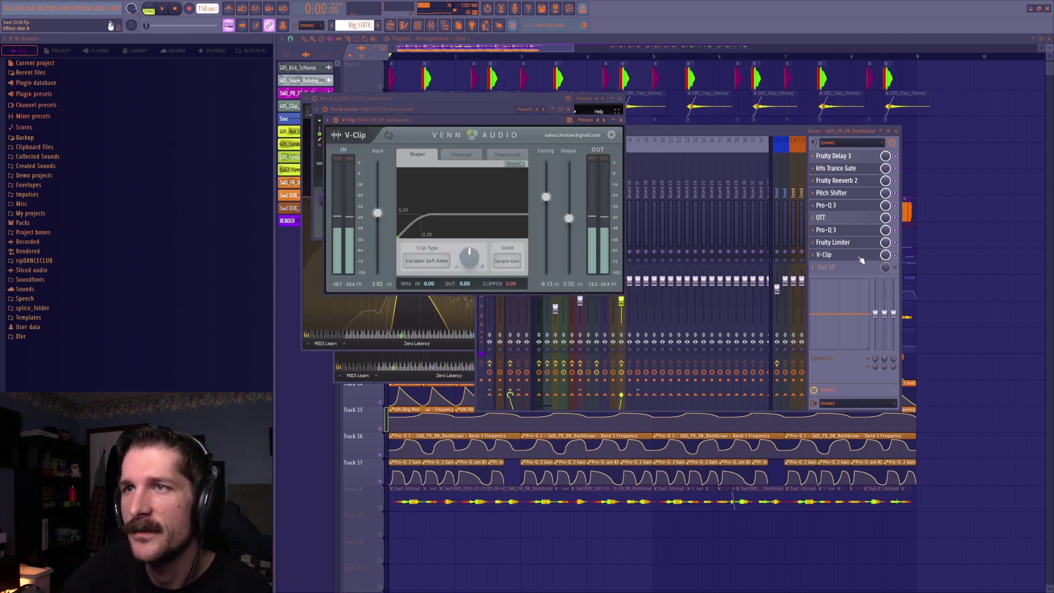
pyautogui.press('space')
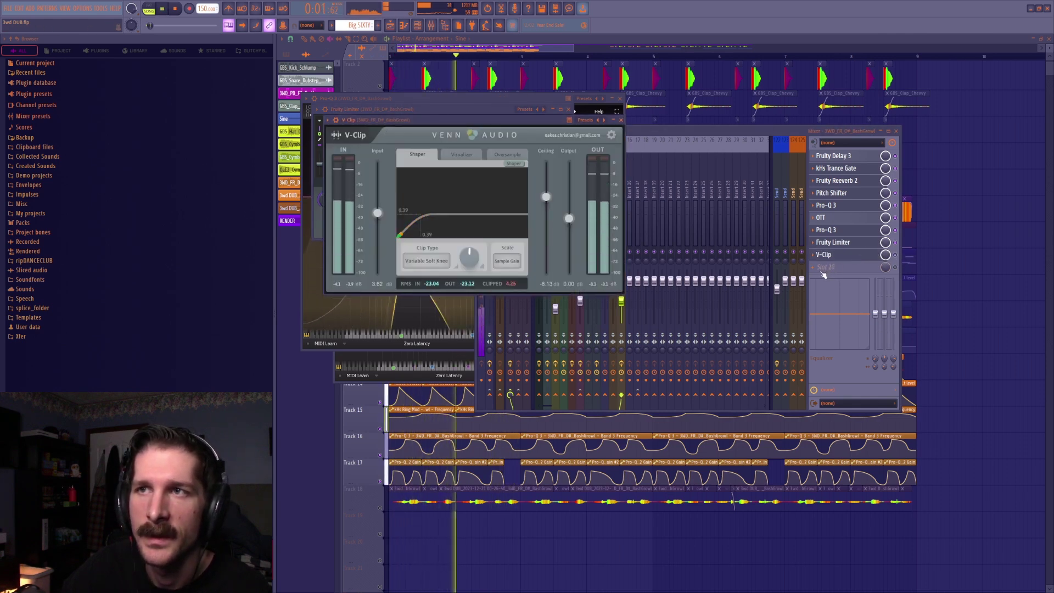
pyautogui.press('space')
pyautogui.press('F12')
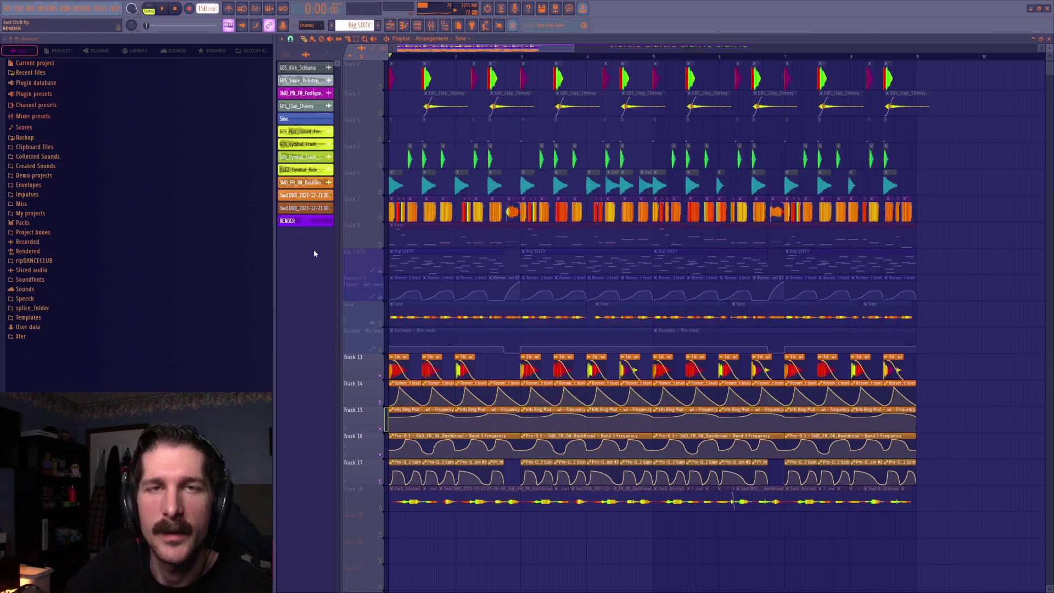
# Step: Unmute Track 18 and view the settings of its resampled BashGrowl audio clip
pyautogui.click(381, 509)
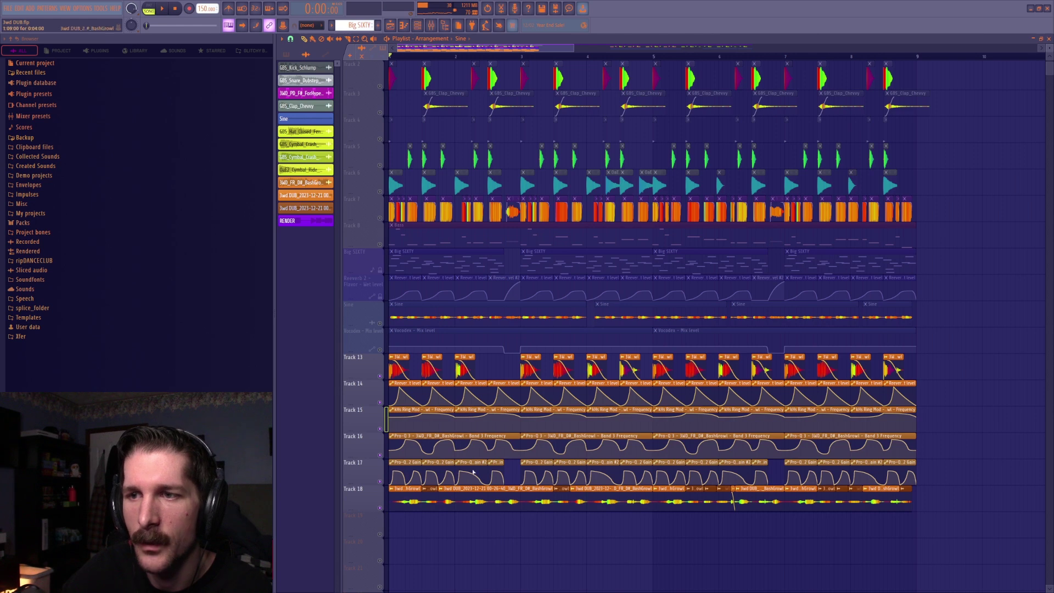
pyautogui.doubleClick(432, 489)
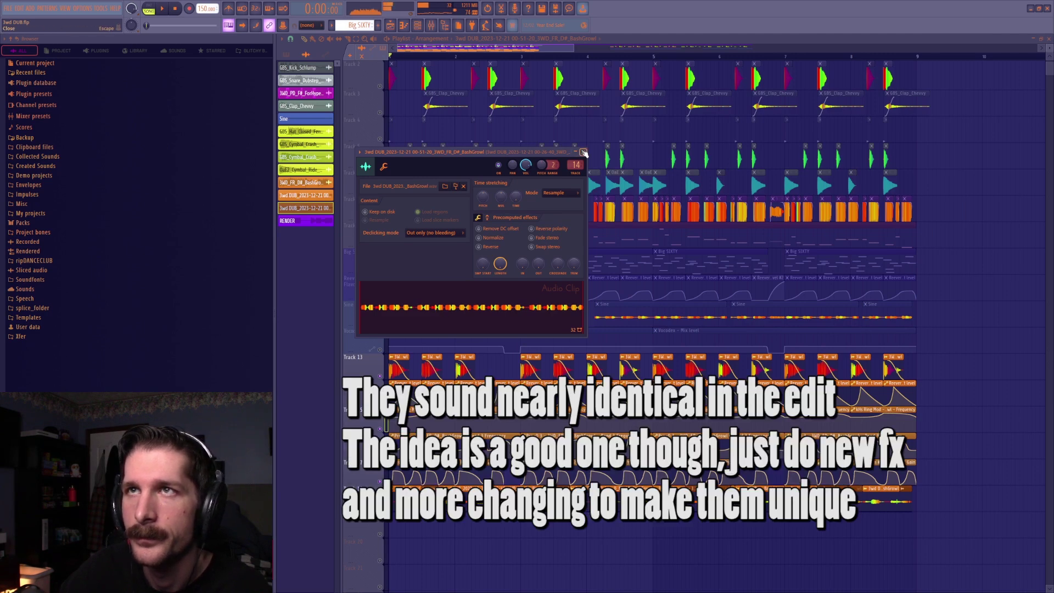
pyautogui.click(583, 152)
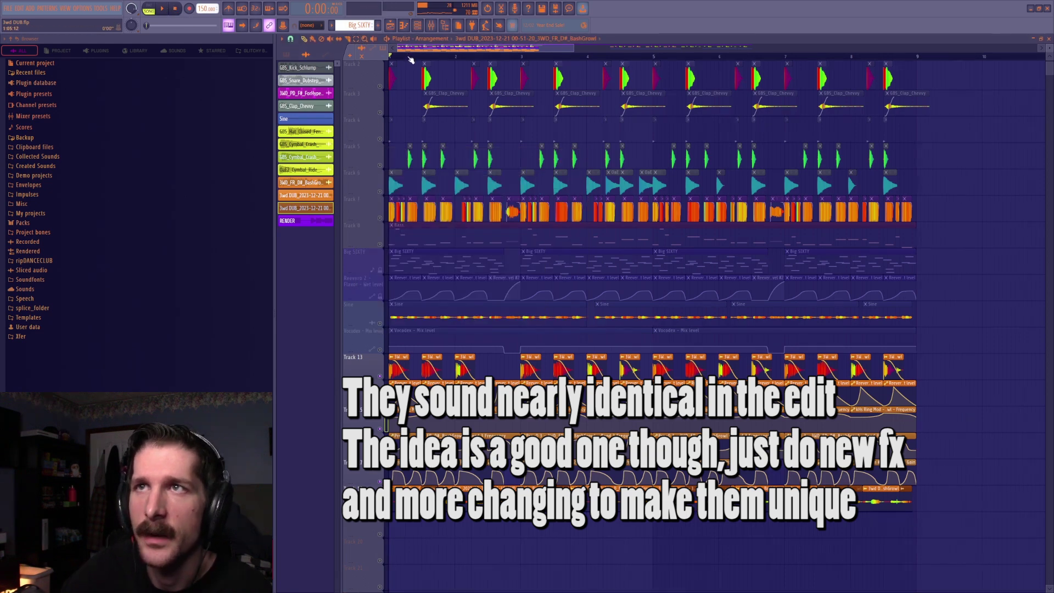
# Step: Unmute Tracks 7 and 8, Sine and the Vocodex mix level, mute Track 13, and play the layers together
pyautogui.scroll(8, 411, 55)
pyautogui.scroll(-3, 477, 407)
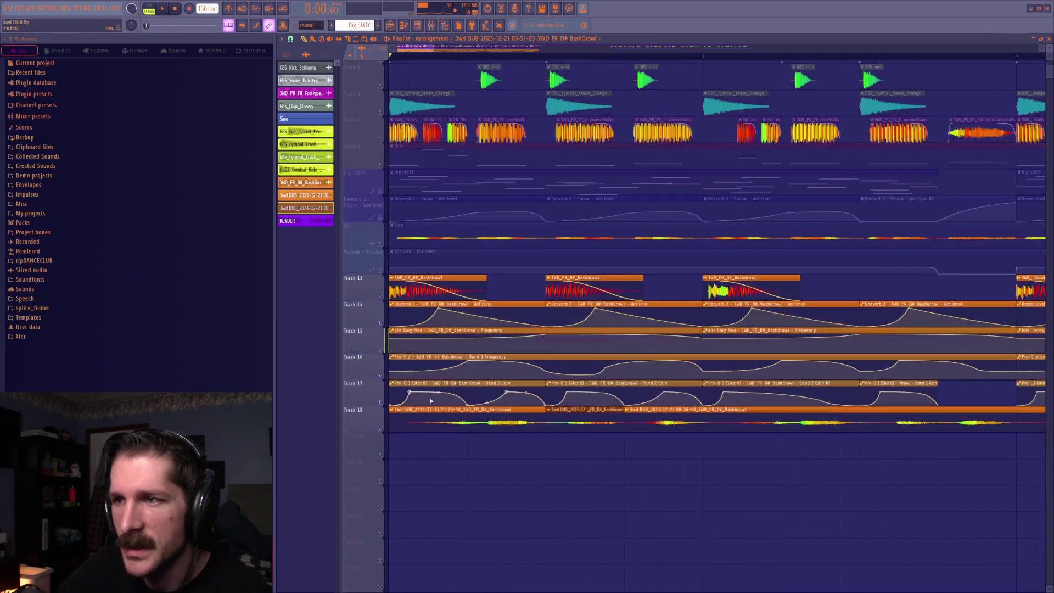
pyautogui.scroll(3, 382, 424)
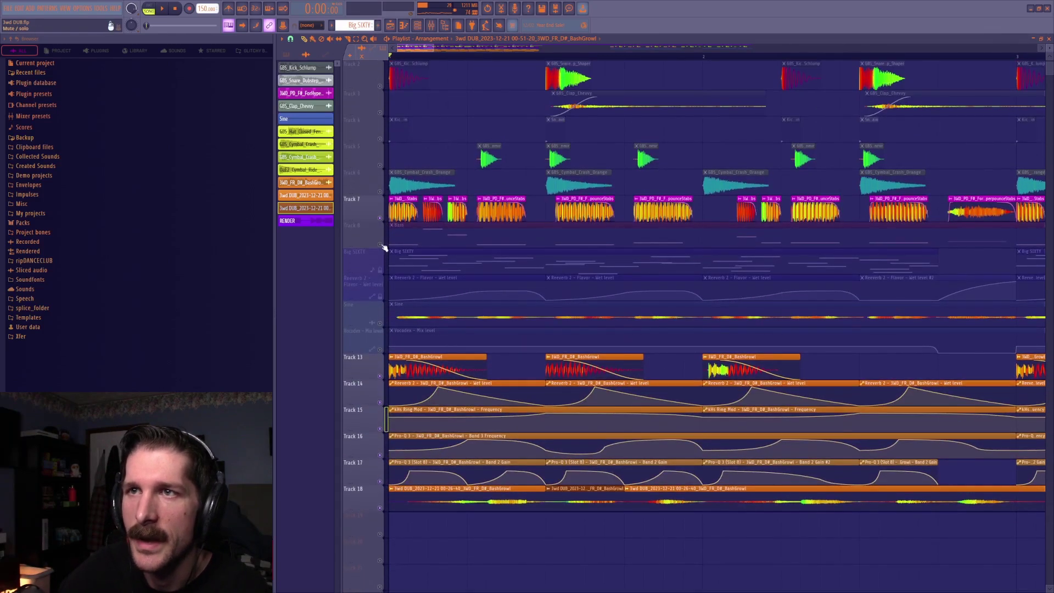
pyautogui.click(380, 324)
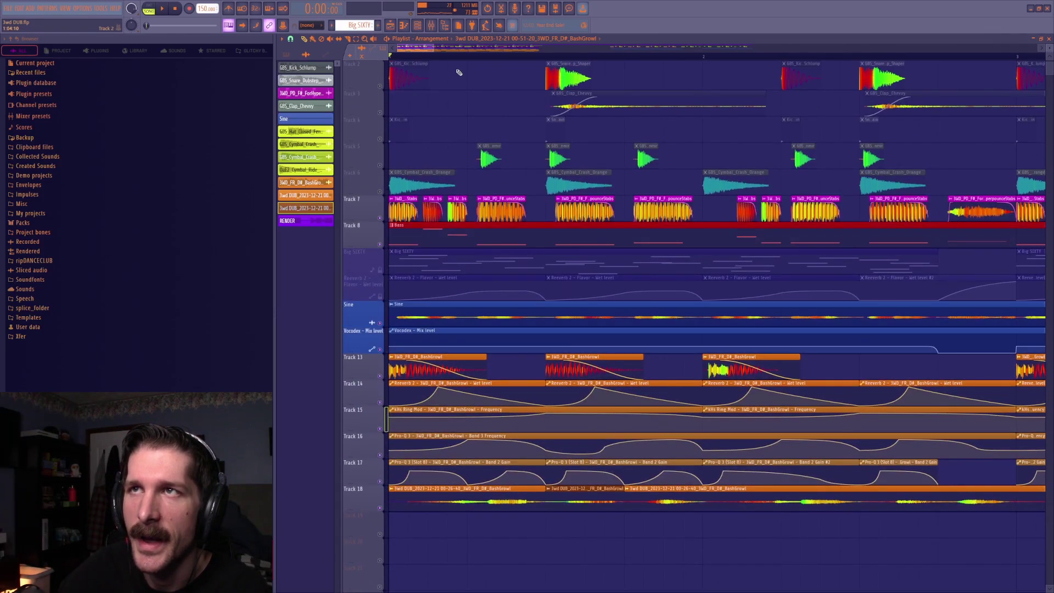
pyautogui.click(379, 376)
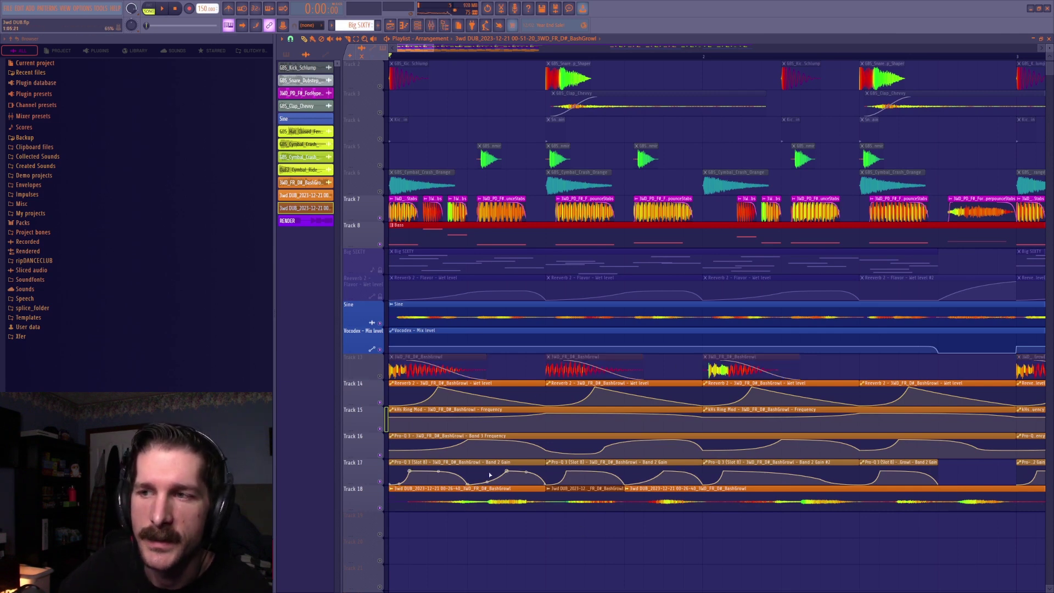
pyautogui.press('space')
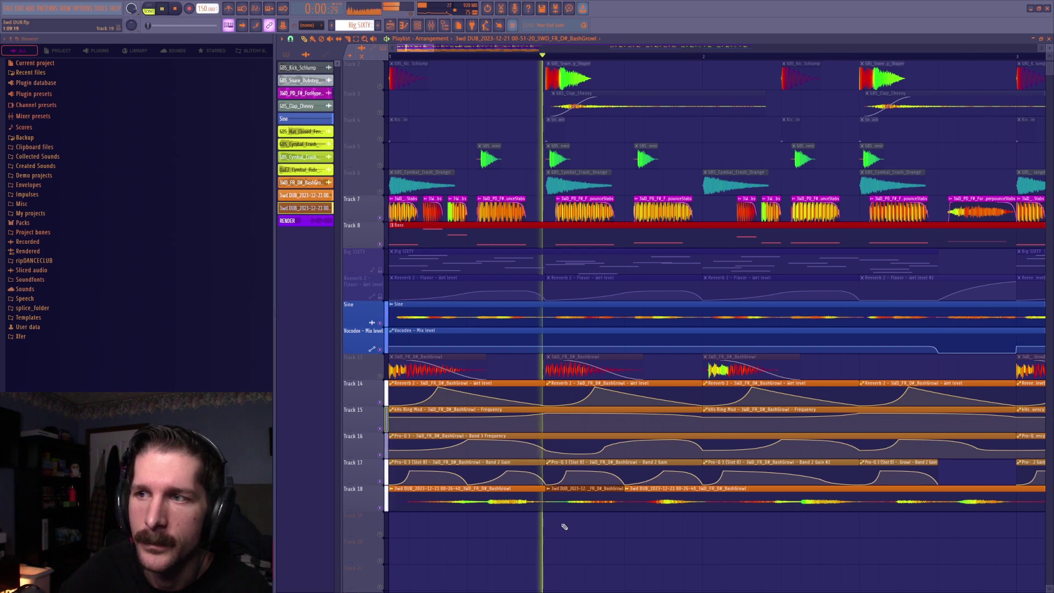
pyautogui.scroll(-4, 476, 56)
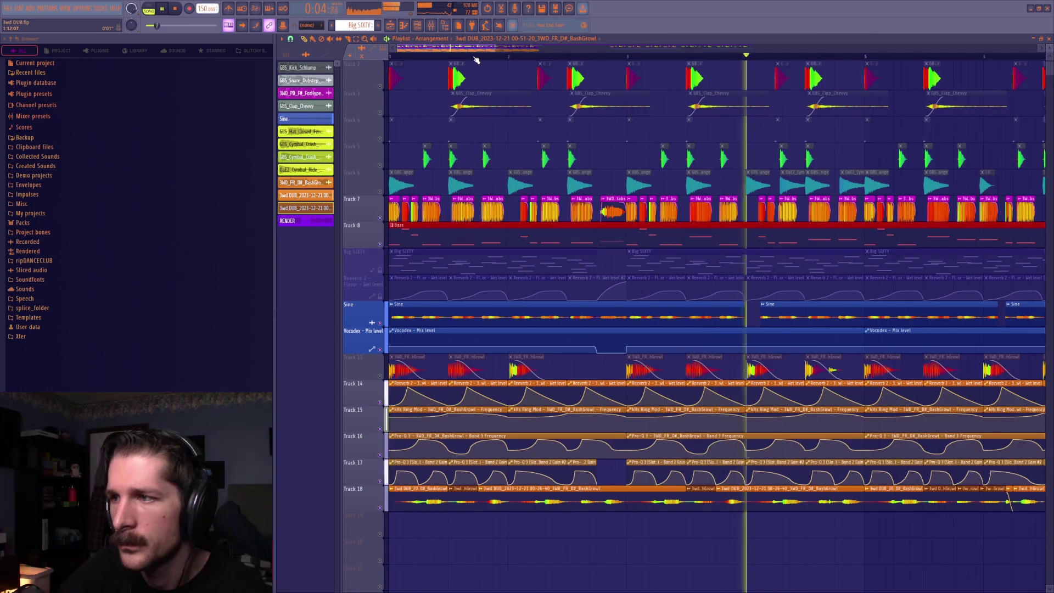
# Step: Finish playing the combined layers and place the playhead at bar 5 of the arrangement
pyautogui.scroll(-1, 477, 56)
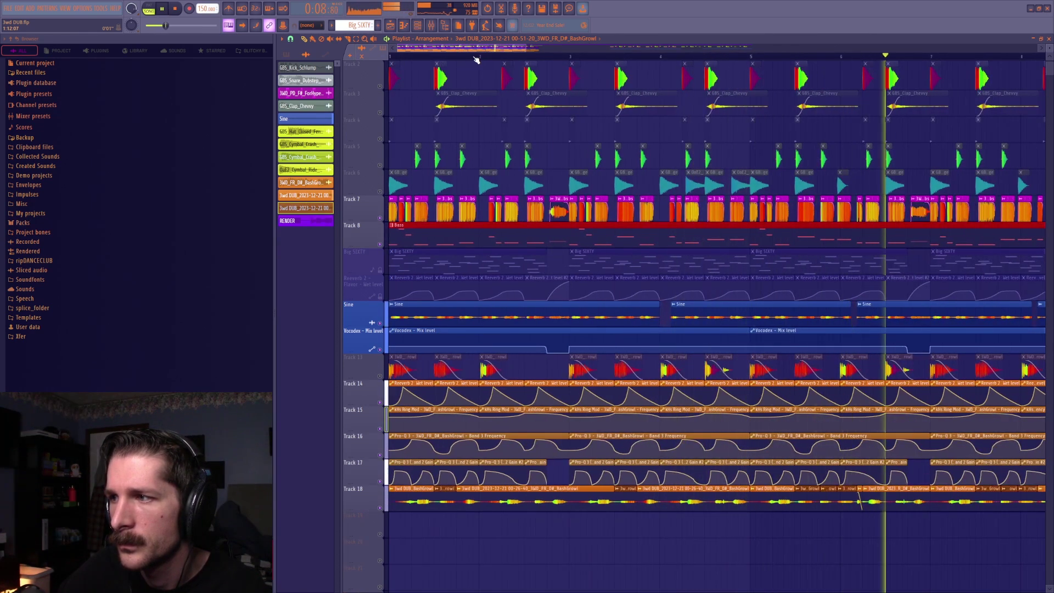
pyautogui.press('space')
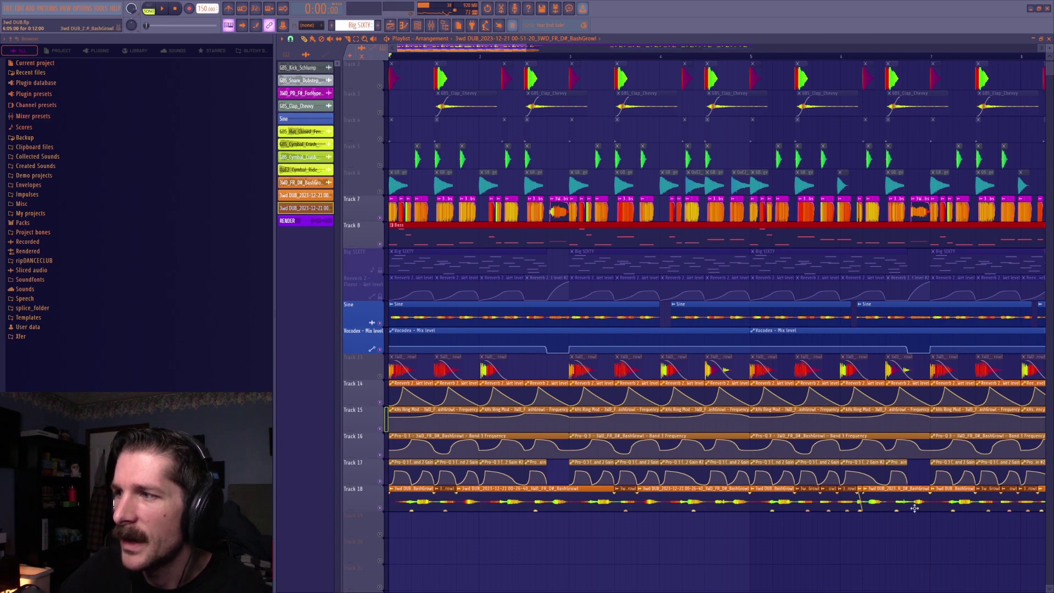
pyautogui.scroll(5, 764, 56)
pyautogui.click(700, 56)
pyautogui.scroll(-4, 702, 61)
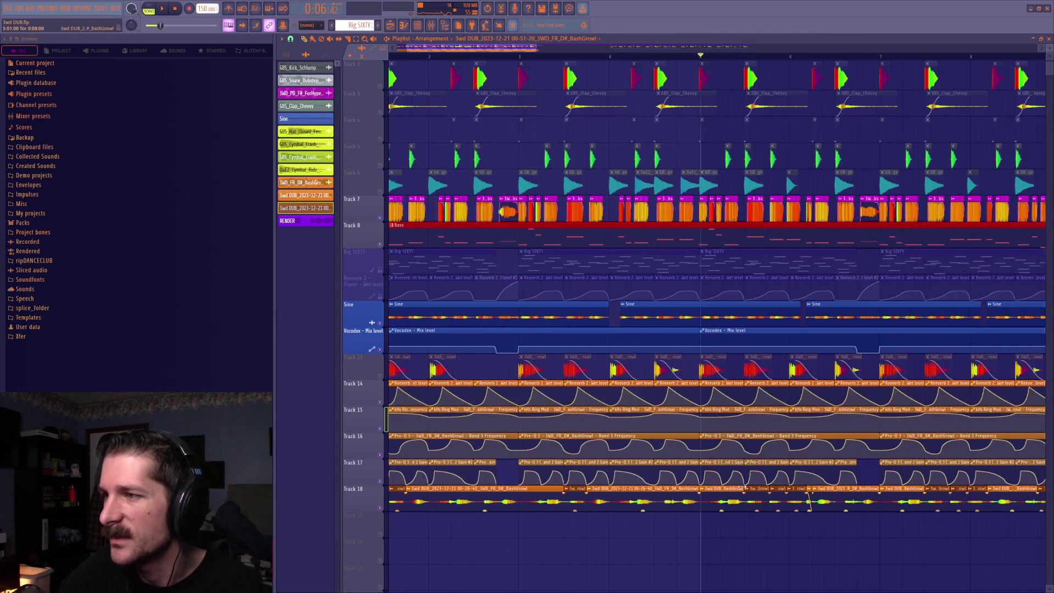
pyautogui.scroll(-5, 621, 48)
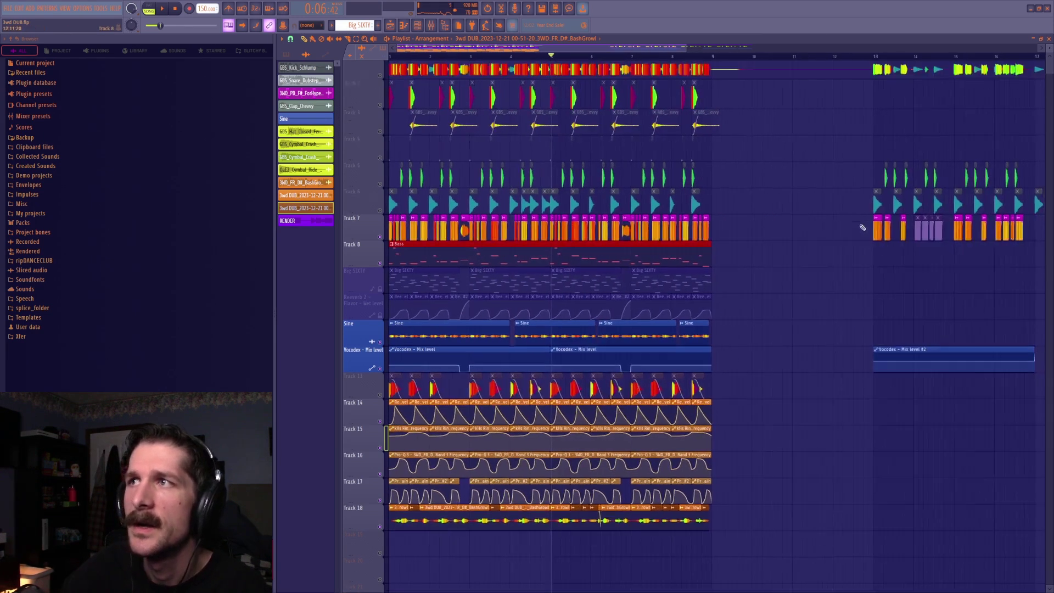
# Step: Solo Track 2, unmute Tracks 3 to 6, and play the drum layers on their own
pyautogui.rightClick(380, 113)
pyautogui.click(379, 139)
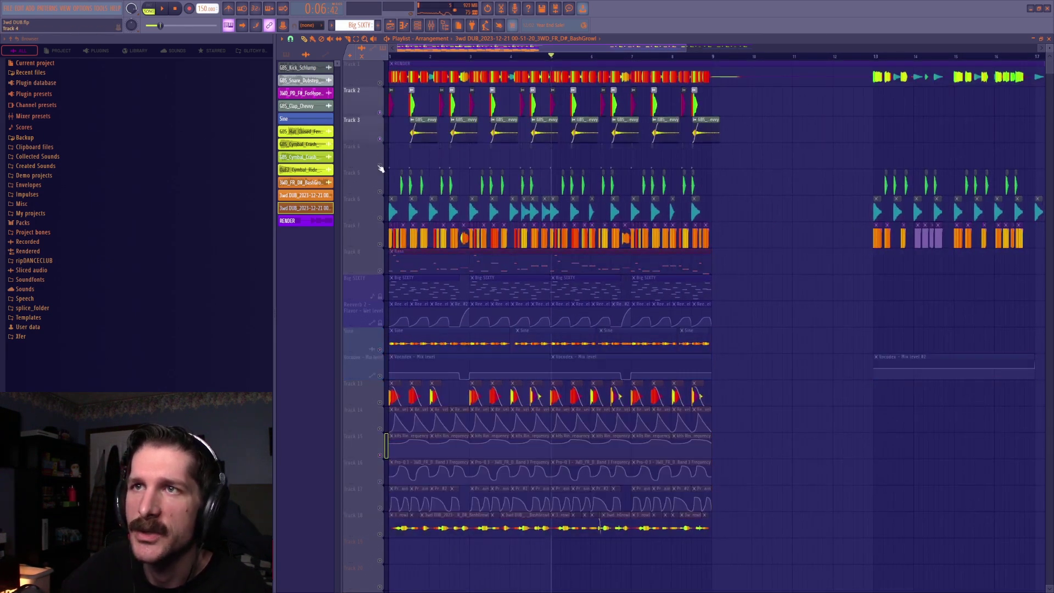
pyautogui.moveTo(382, 191); pyautogui.dragTo(387, 200)
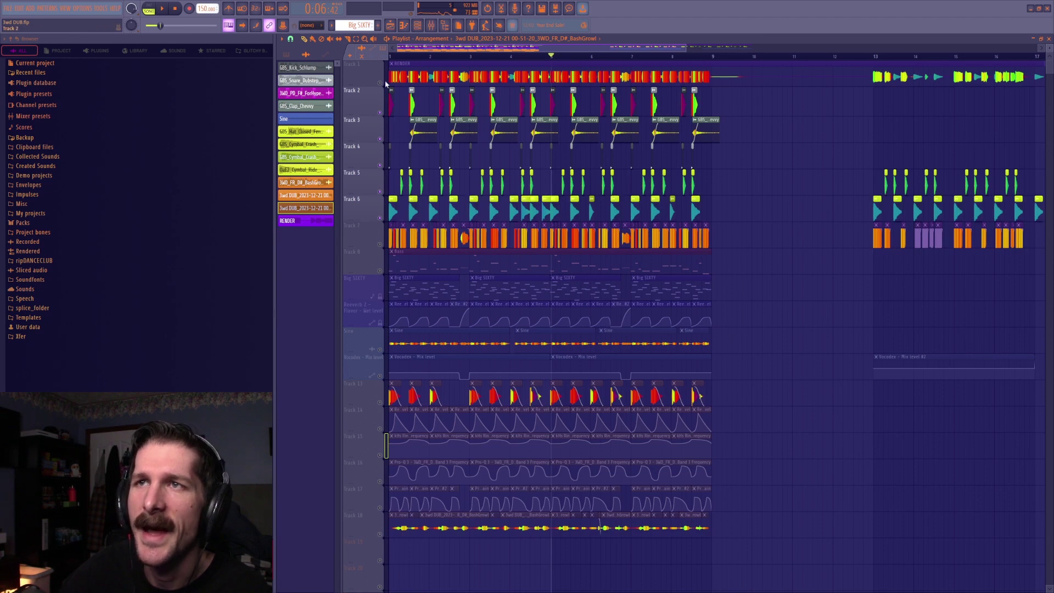
pyautogui.scroll(5, 467, 63)
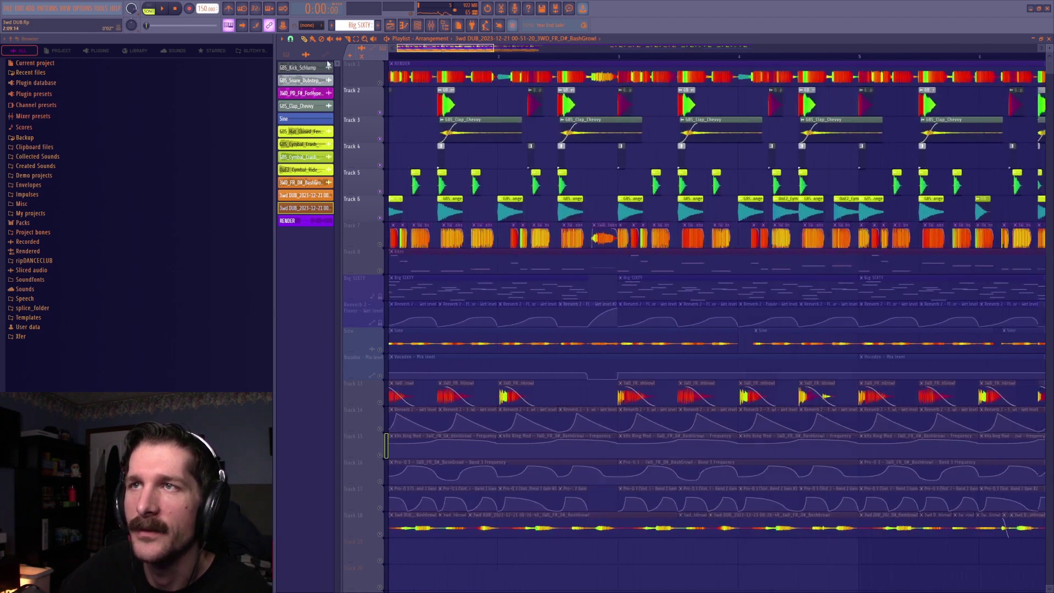
pyautogui.press('space')
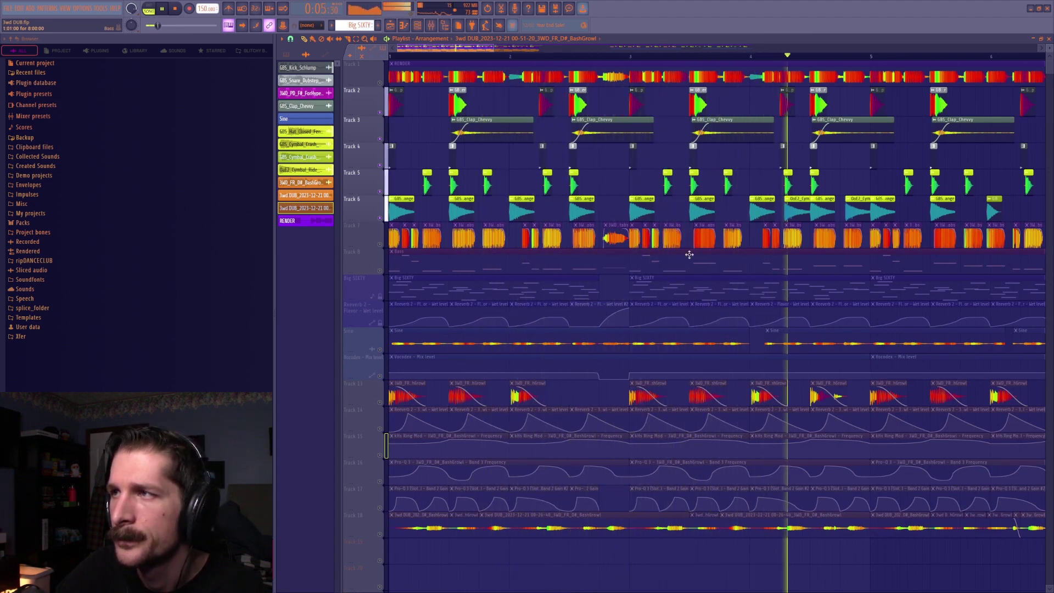
pyautogui.press('space')
# Step: View the settings of the first snare clip on Track 2 and restore the tracks silenced by the solo
pyautogui.scroll(4, 571, 57)
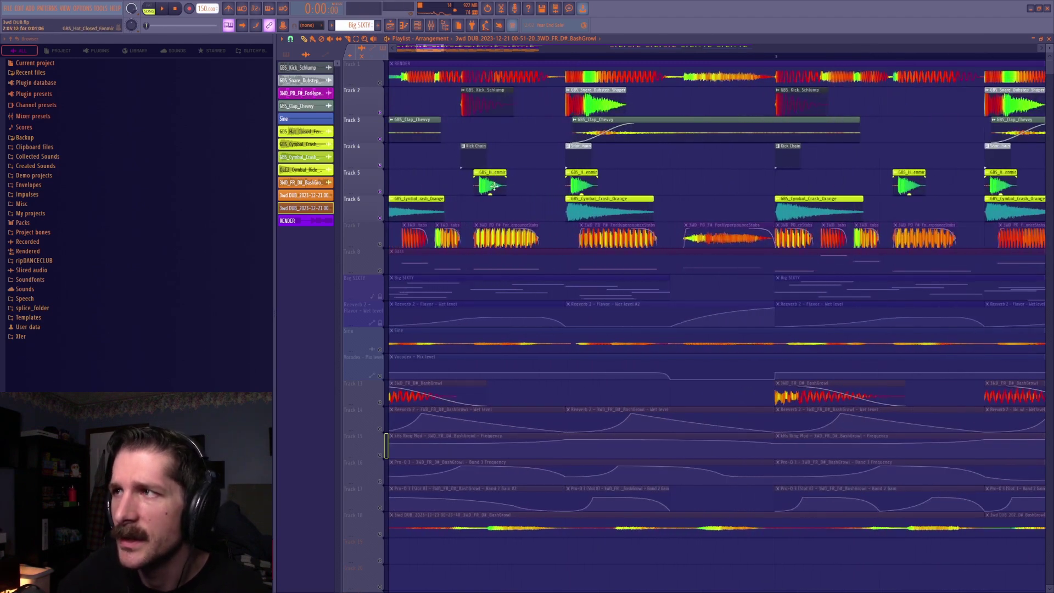
pyautogui.scroll(-5, 504, 62)
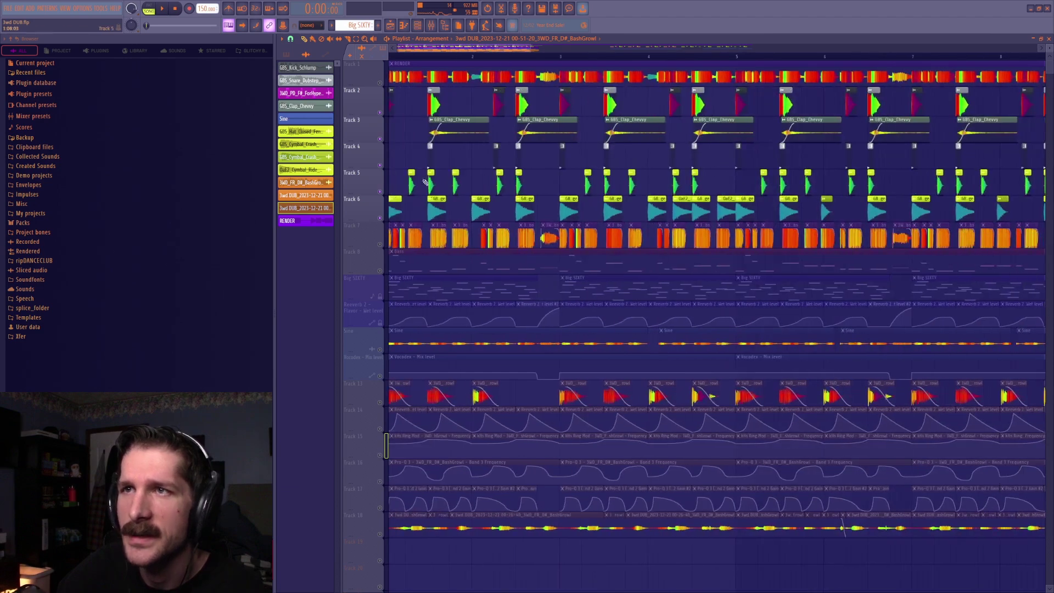
pyautogui.scroll(6, 406, 60)
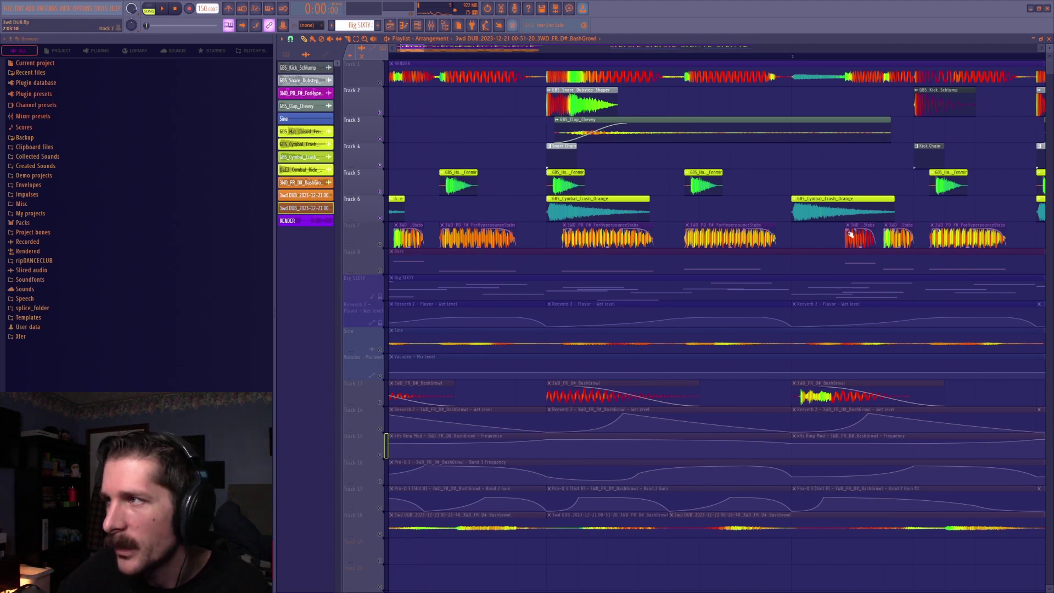
pyautogui.scroll(-5, 445, 56)
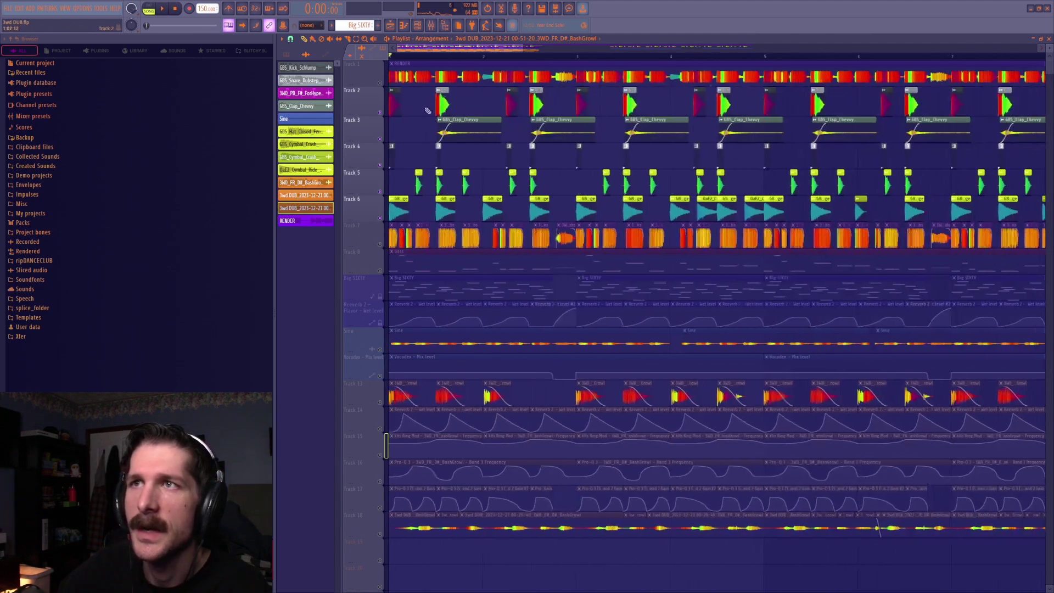
pyautogui.doubleClick(442, 96)
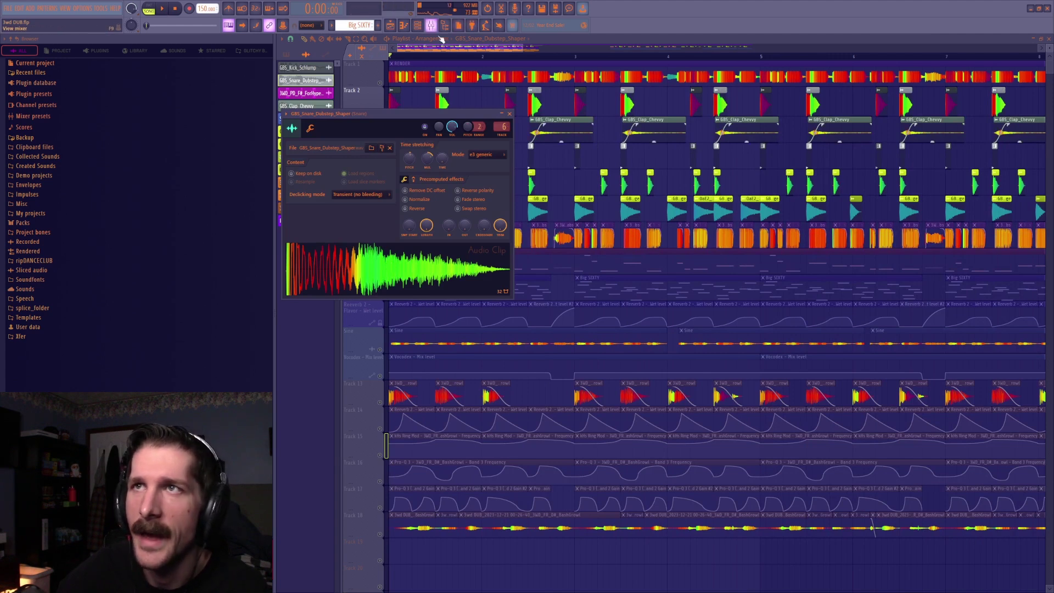
pyautogui.press('Escape')
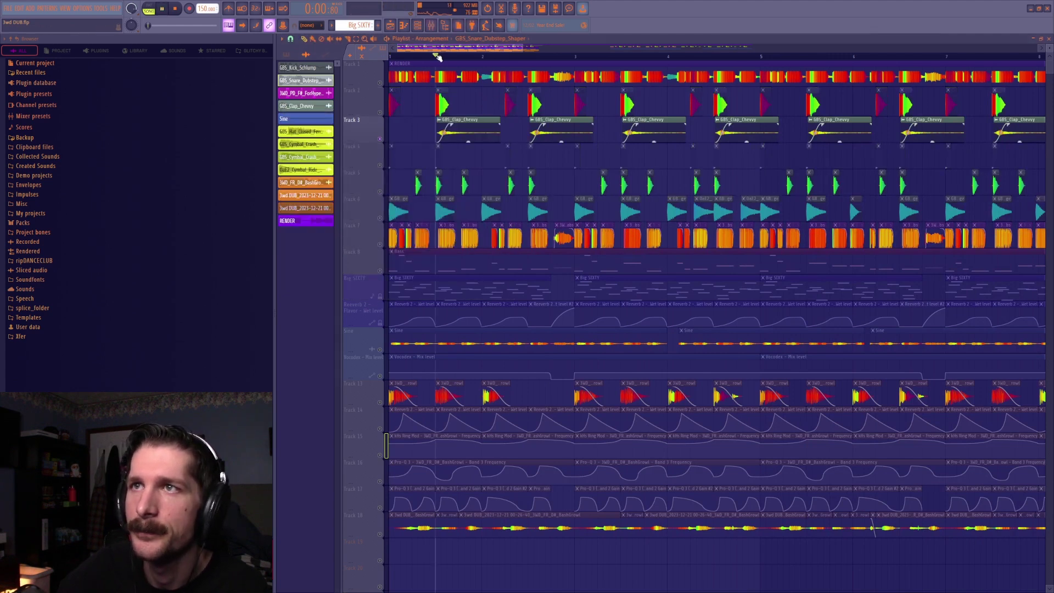
pyautogui.click(381, 112)
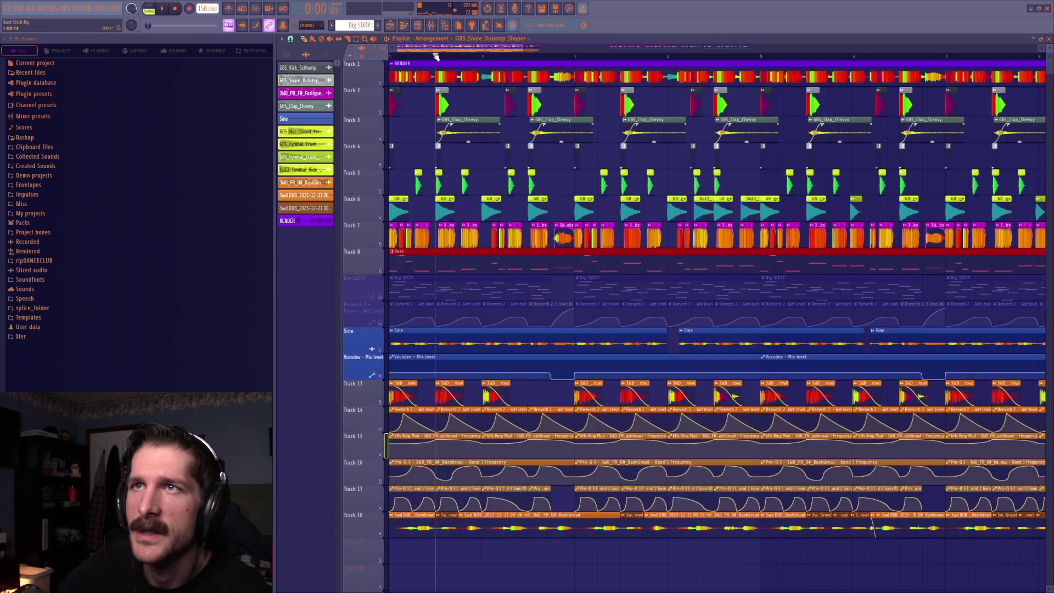
# Step: View the channel rack and open the recent project listed directly after 3wd DUB.flp
pyautogui.click(418, 26)
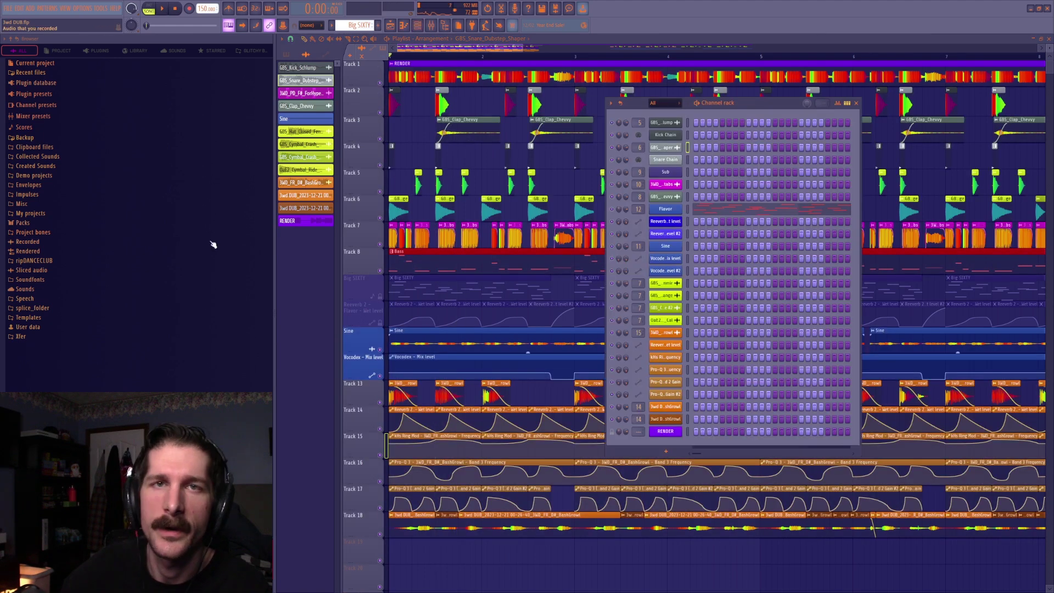
pyautogui.click(9, 10)
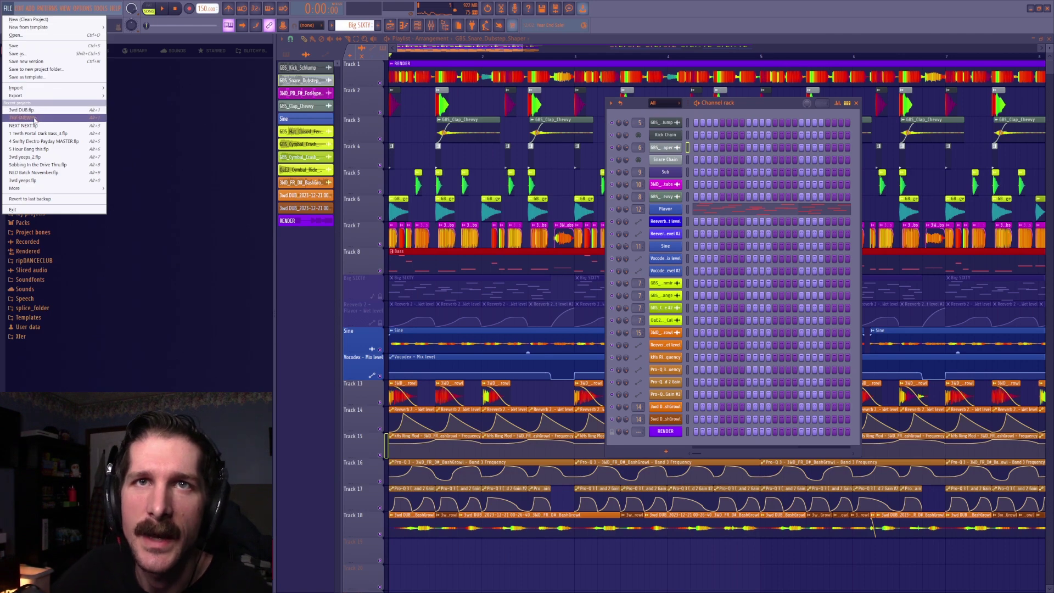
pyautogui.click(34, 120)
pyautogui.click(576, 326)
# Step: Set the playlist snap to Beat and place the playhead at bar 17, where the RESAMP clip starts
pyautogui.click(458, 58)
pyautogui.scroll(3, 457, 59)
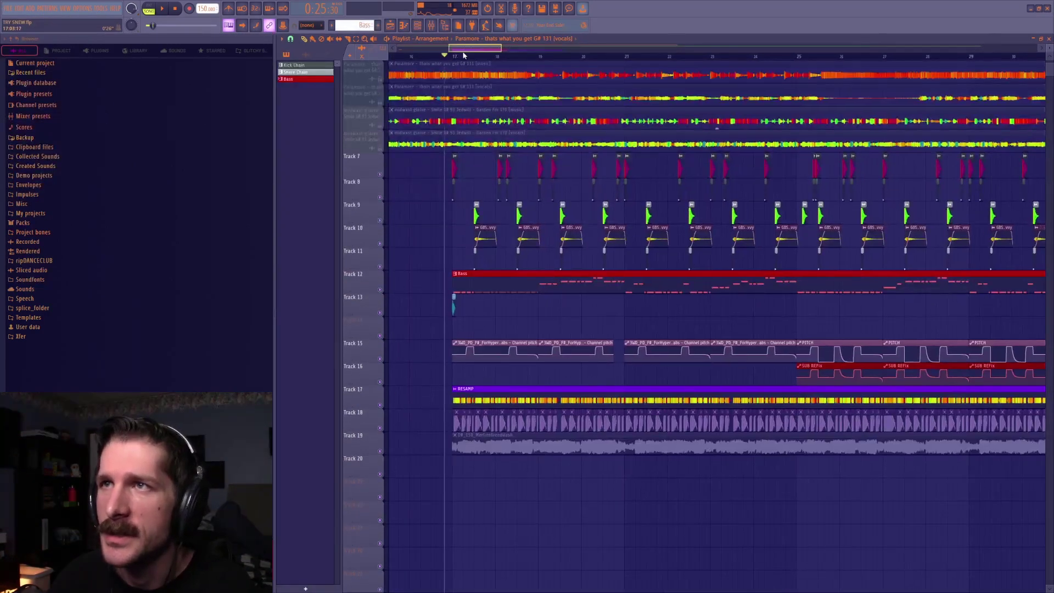
pyautogui.click(283, 41)
pyautogui.click(291, 39)
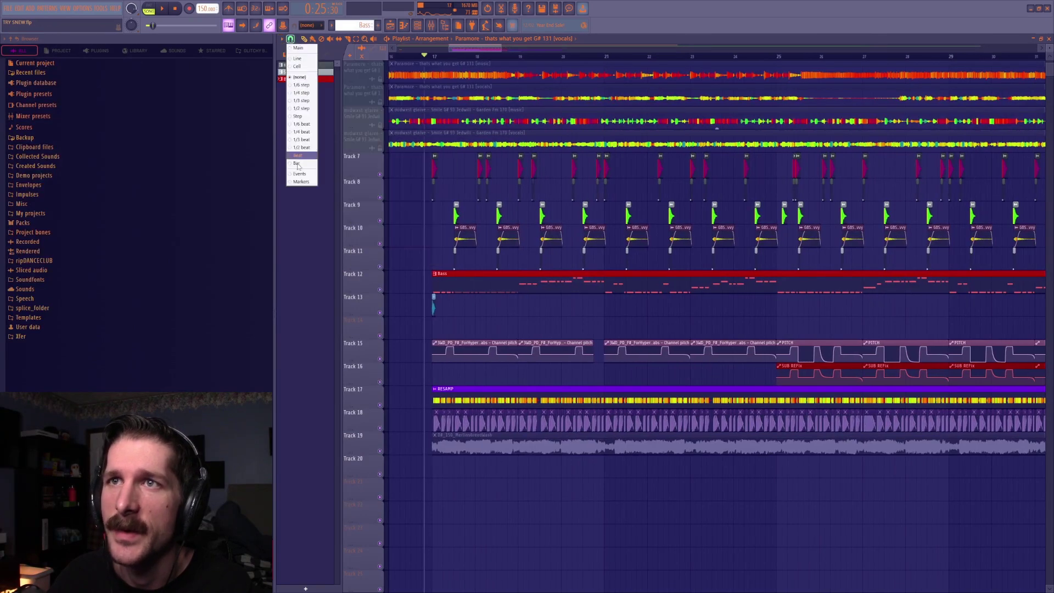
pyautogui.click(299, 157)
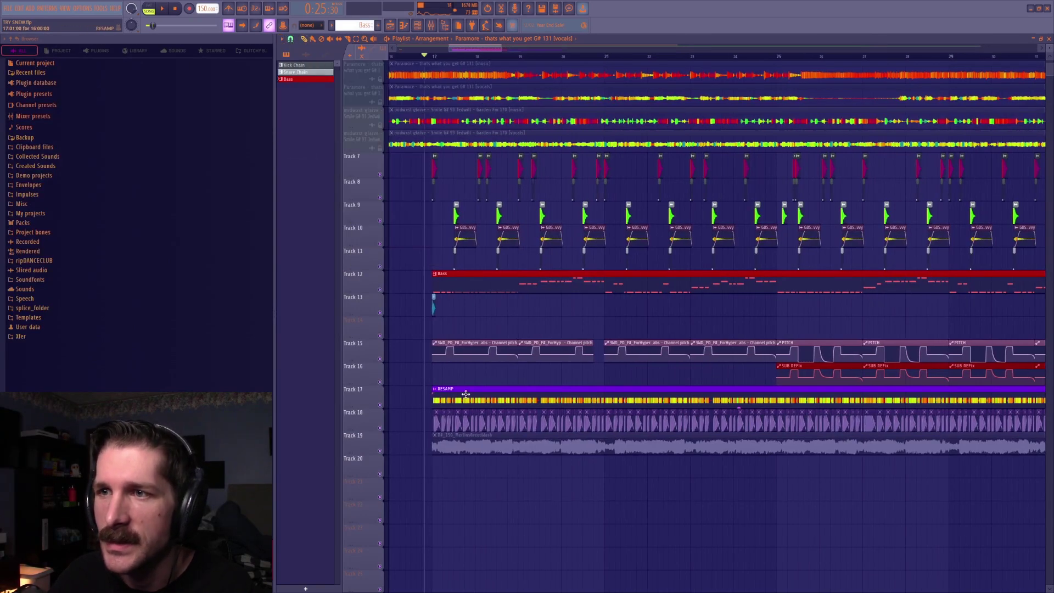
pyautogui.click(432, 59)
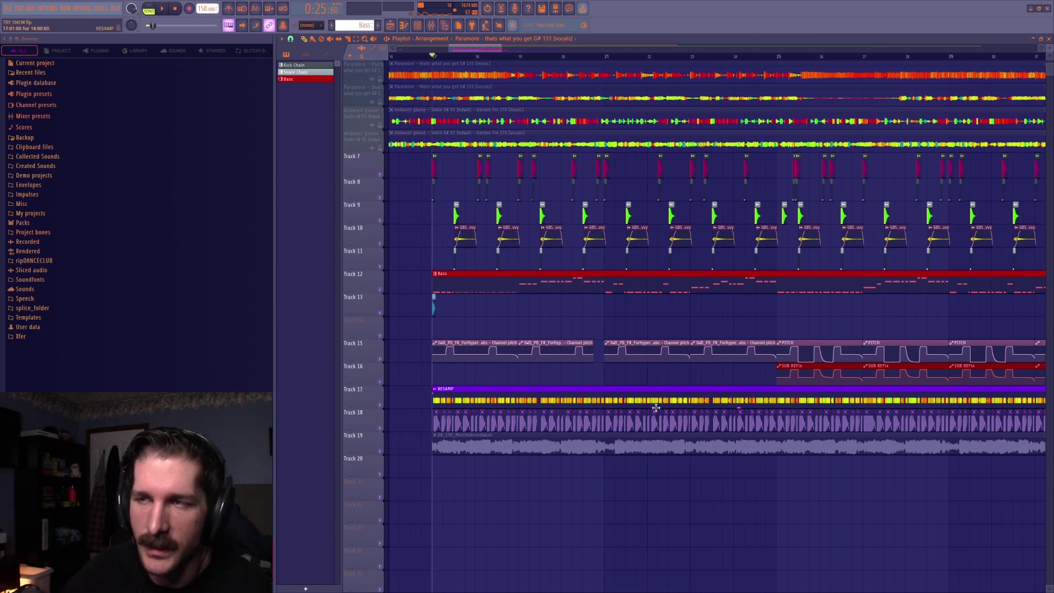
# Step: Play the arrangement from bar 17 through the first RESAMP section, and return to its start
pyautogui.press('space')
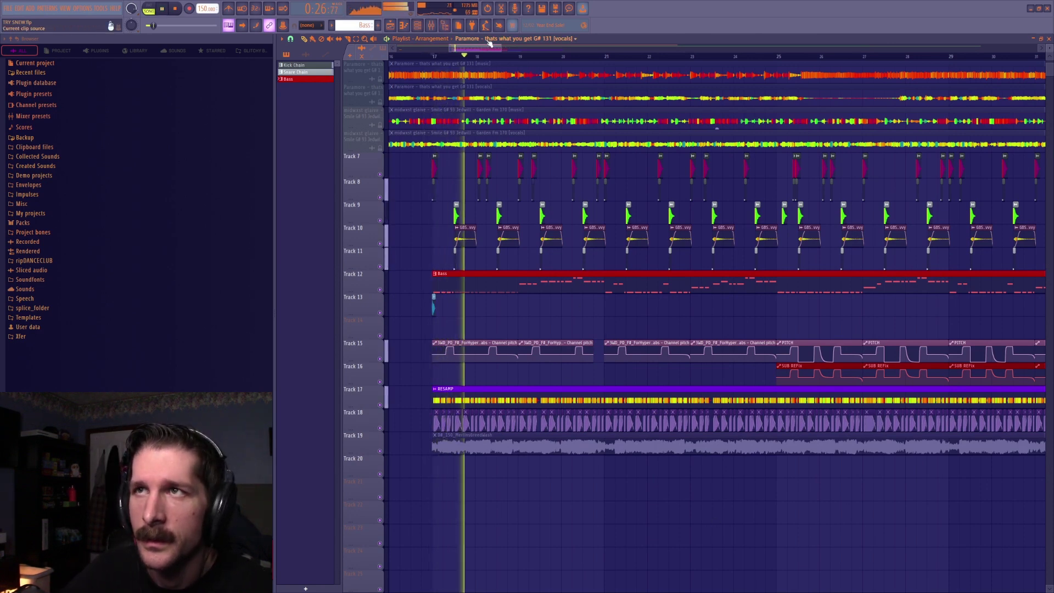
pyautogui.scroll(-3, 481, 58)
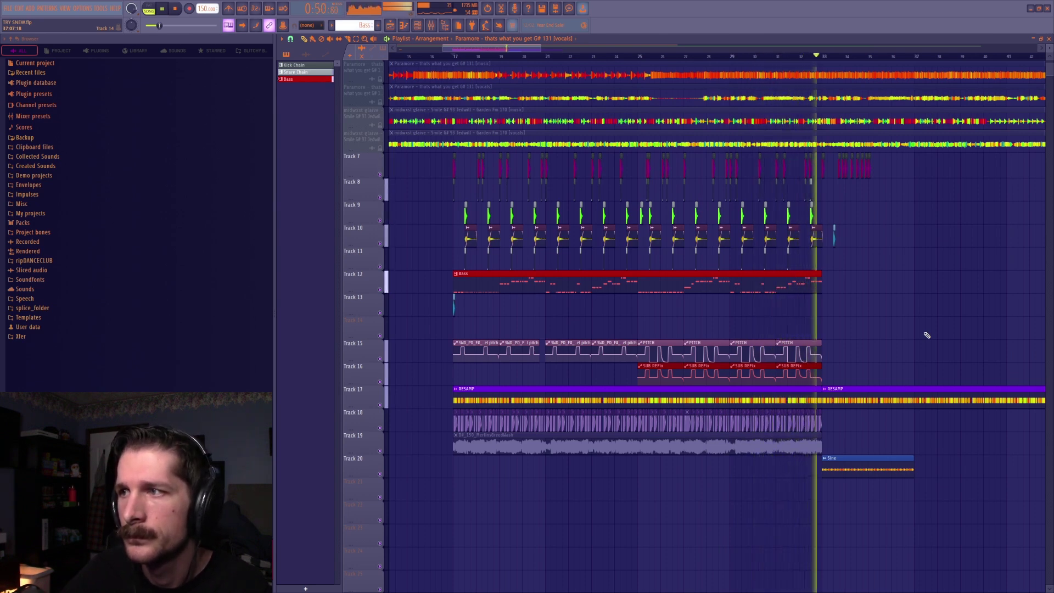
pyautogui.moveTo(454, 52); pyautogui.dragTo(479, 257)
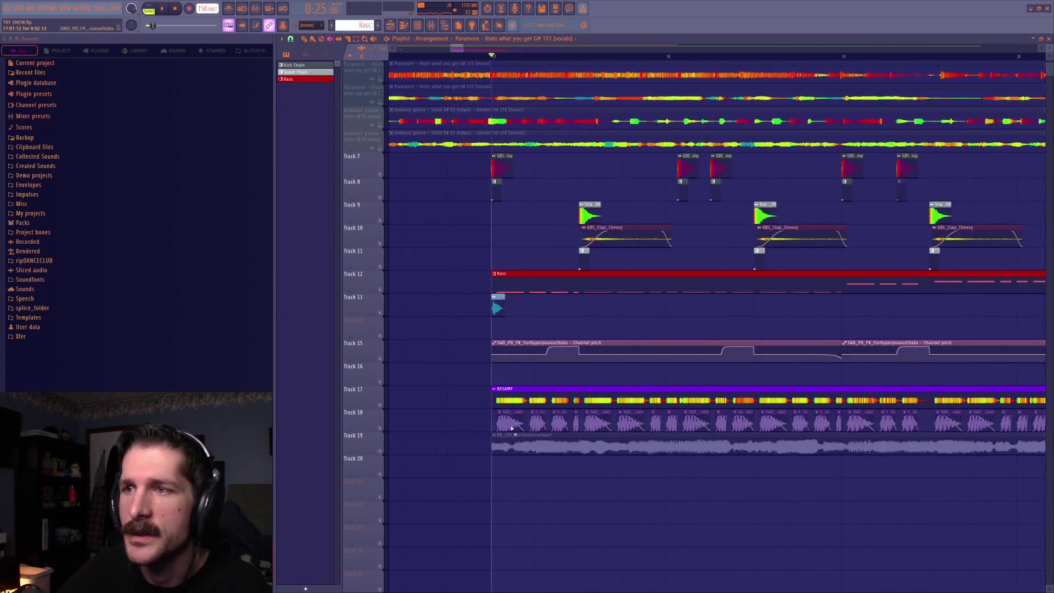
# Step: Solo Track 19, check its effect chain in the mixer, and play its audio clip from bar 17
pyautogui.click(380, 451)
pyautogui.keyDown('ctrl'); pyautogui.click(379, 451); pyautogui.keyUp('ctrl')
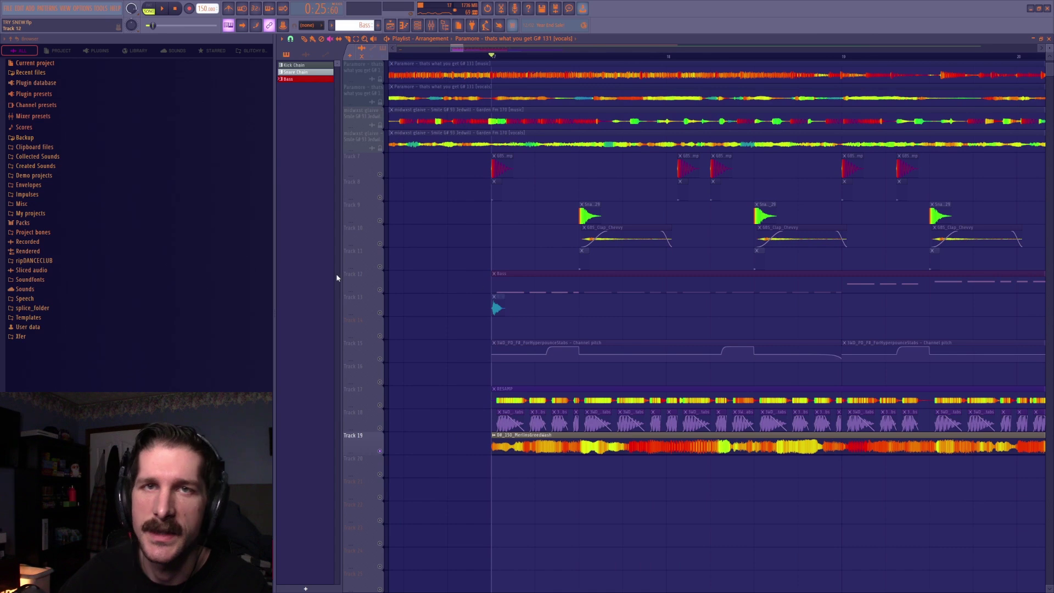
pyautogui.press('F9')
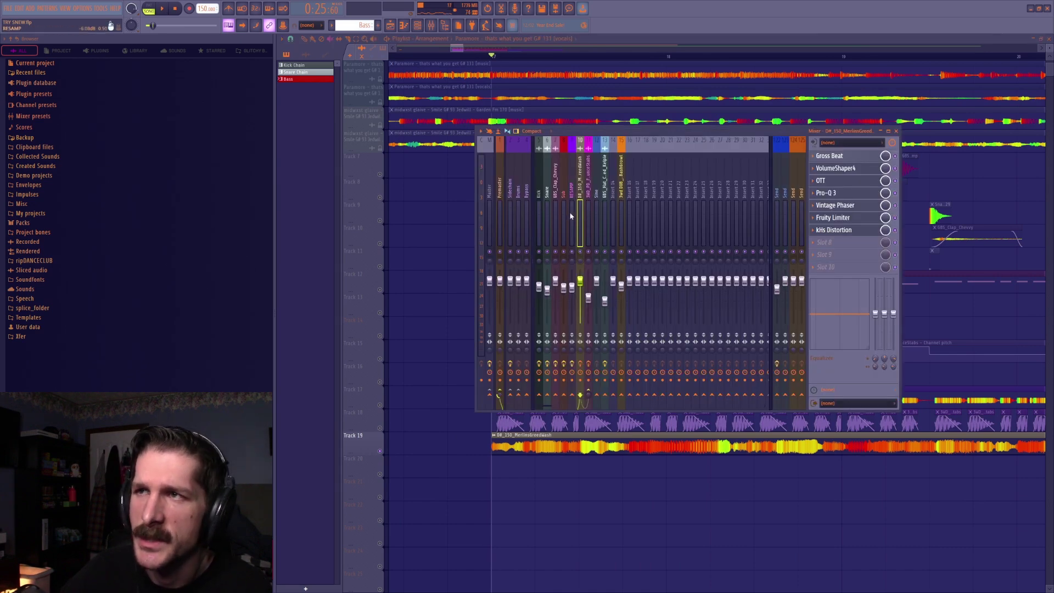
pyautogui.press('F9')
pyautogui.press('space')
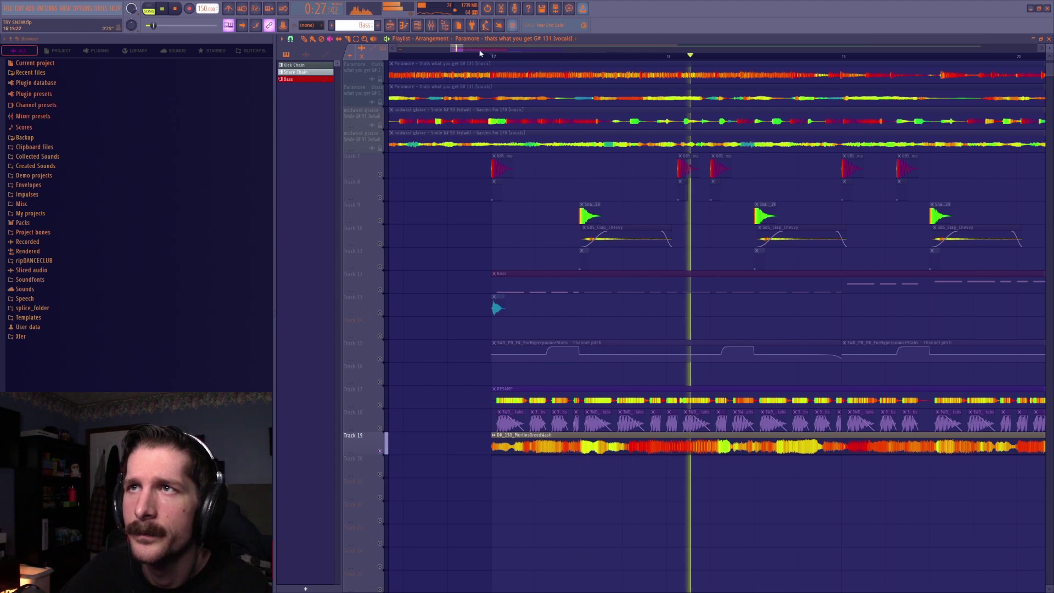
pyautogui.scroll(-5, 480, 53)
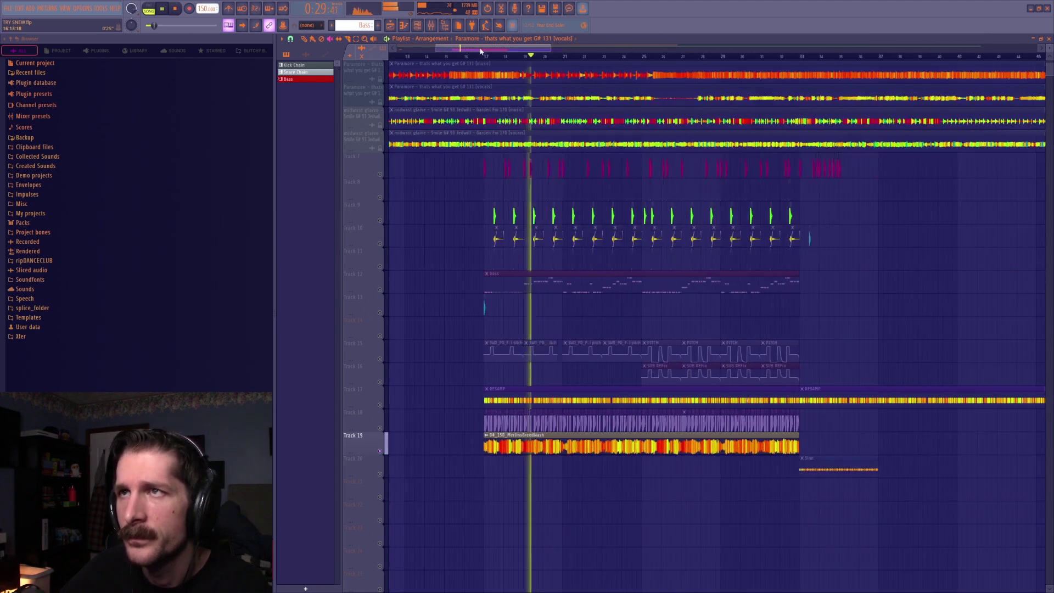
pyautogui.moveTo(481, 51); pyautogui.dragTo(489, 51)
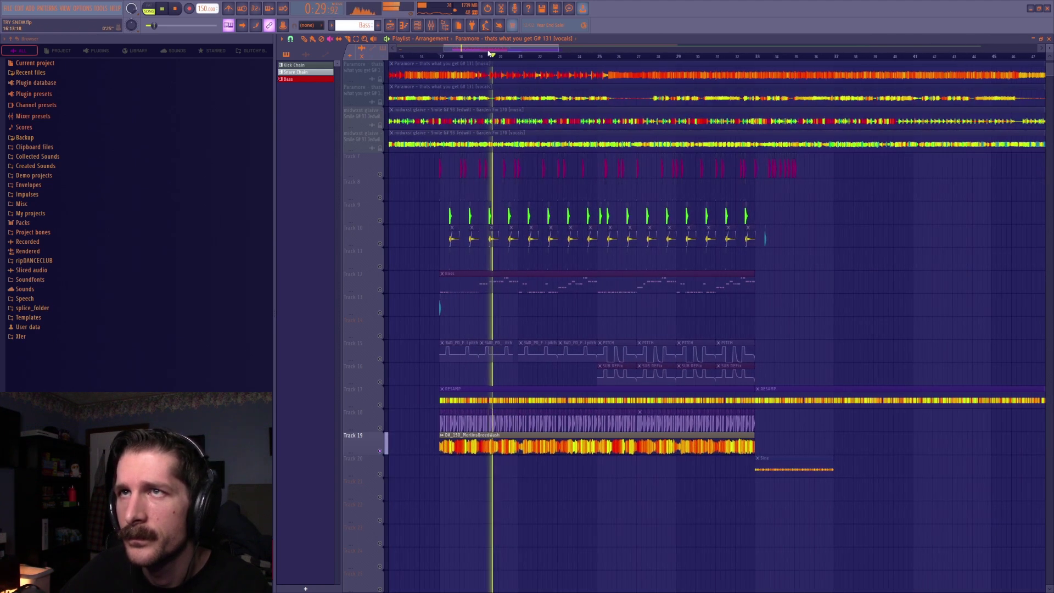
# Step: Open the mixer and play Track 19's clip again with its insert and effect chain in view
pyautogui.click(432, 25)
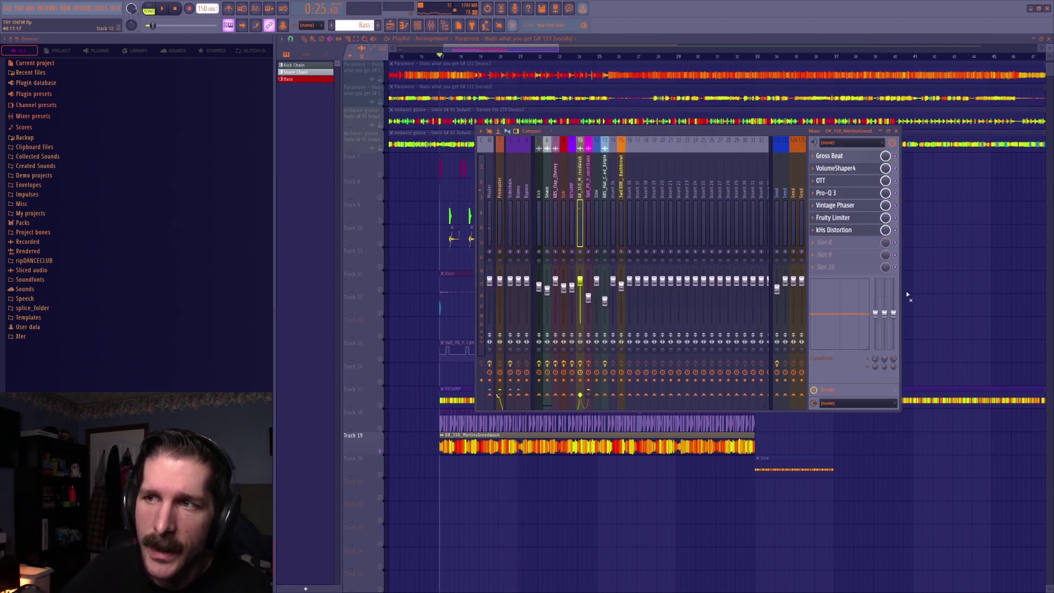
pyautogui.press('space')
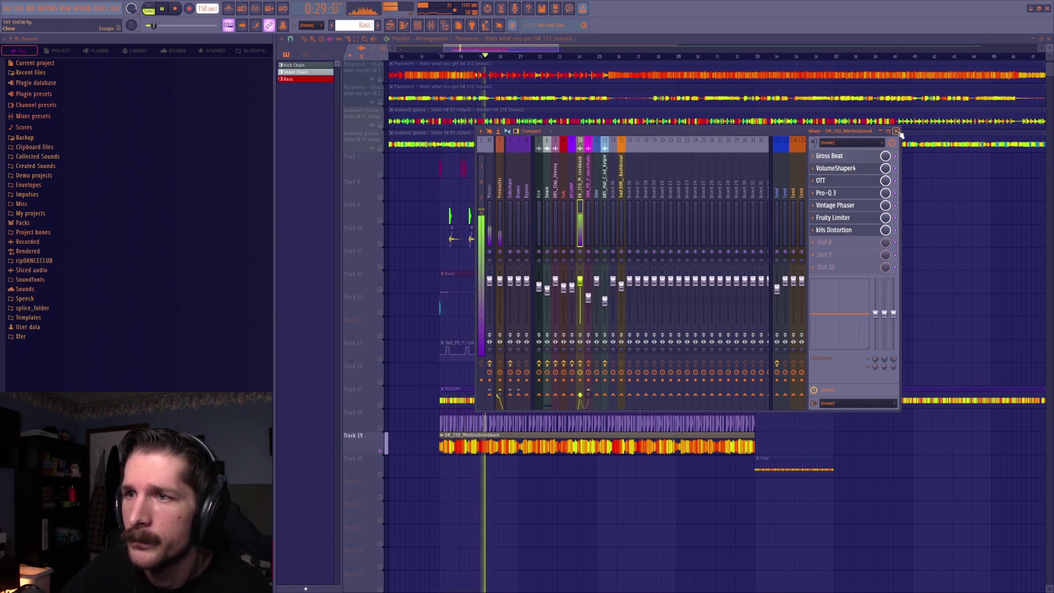
pyautogui.press('space')
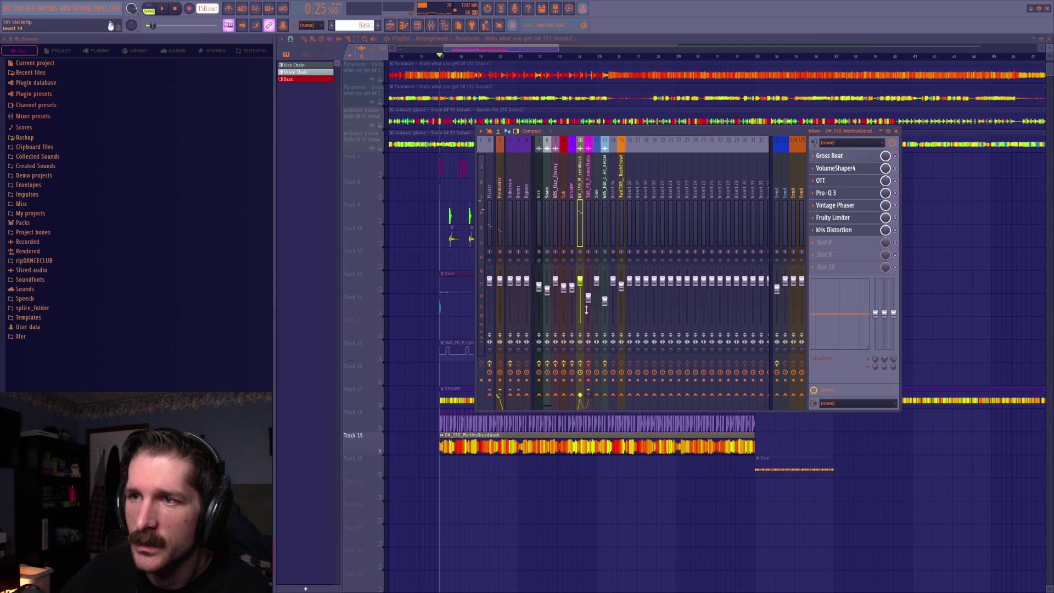
# Step: View the Vocodex settings on the stabs' mixer track and close the open windows
pyautogui.click(591, 204)
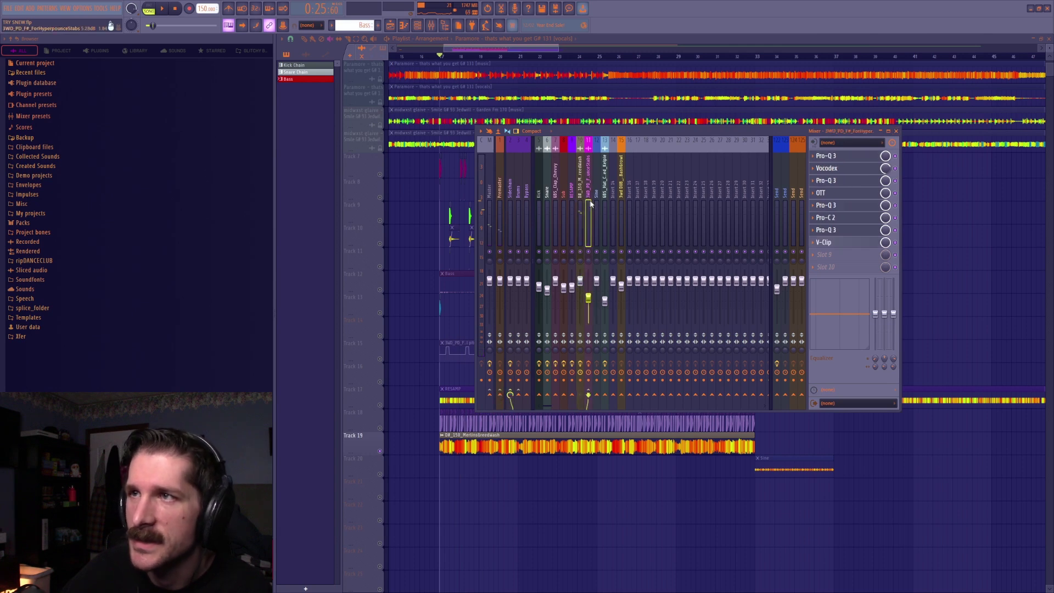
pyautogui.click(842, 170)
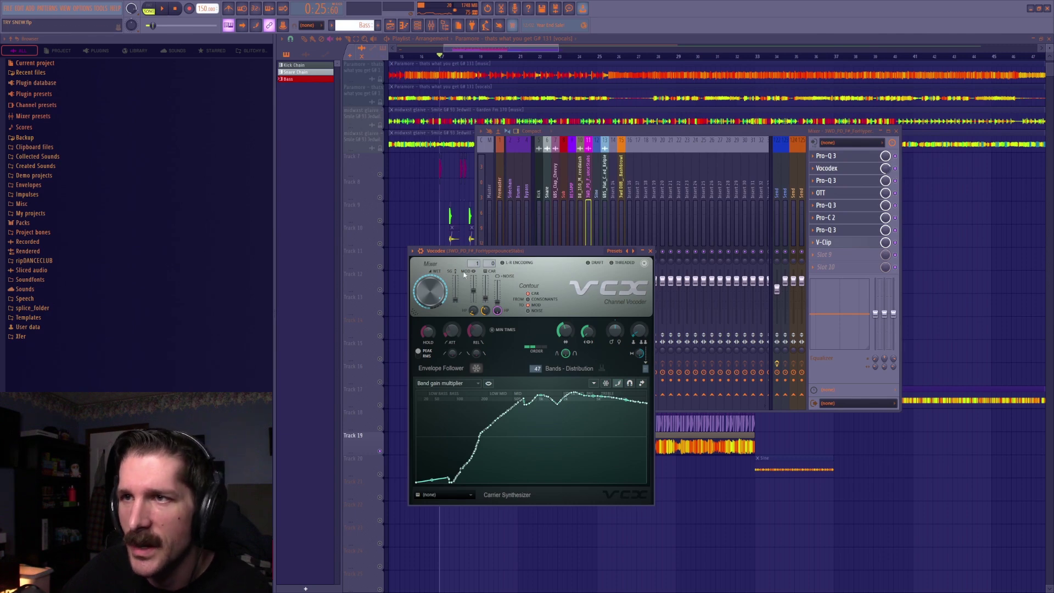
pyautogui.press('F12')
# Step: Isolate the stab clips on Track 18 and play them from bar 17, checking their mixer track
pyautogui.moveTo(415, 429); pyautogui.dragTo(672, 427)
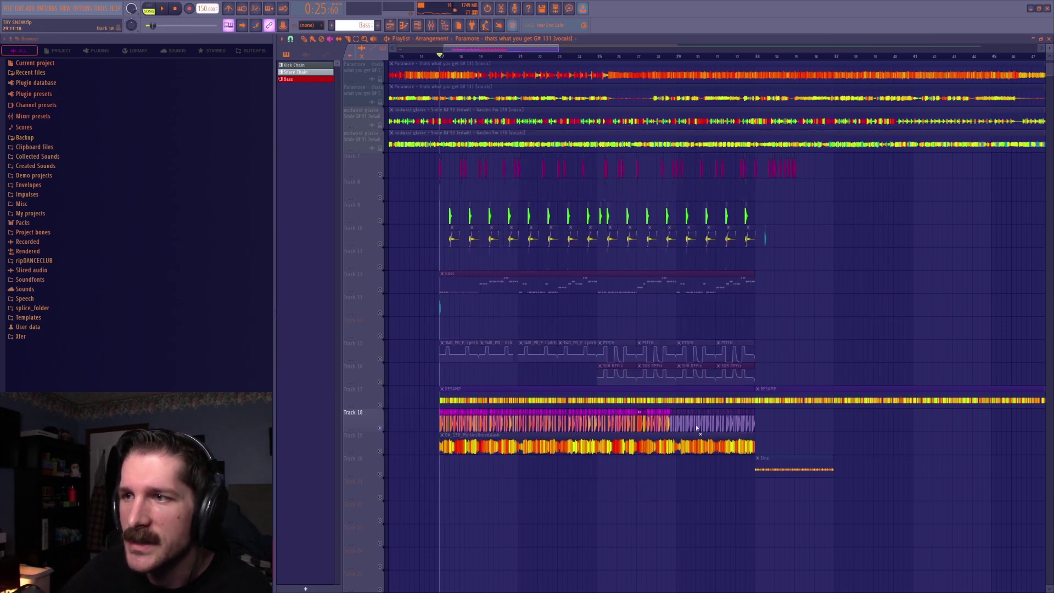
pyautogui.scroll(6, 427, 65)
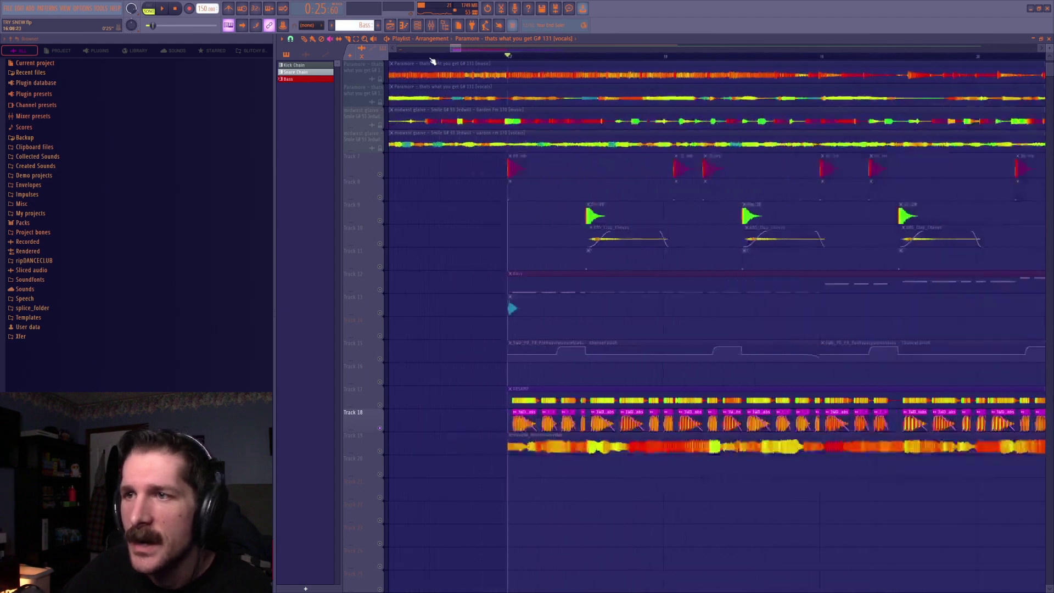
pyautogui.click(447, 27)
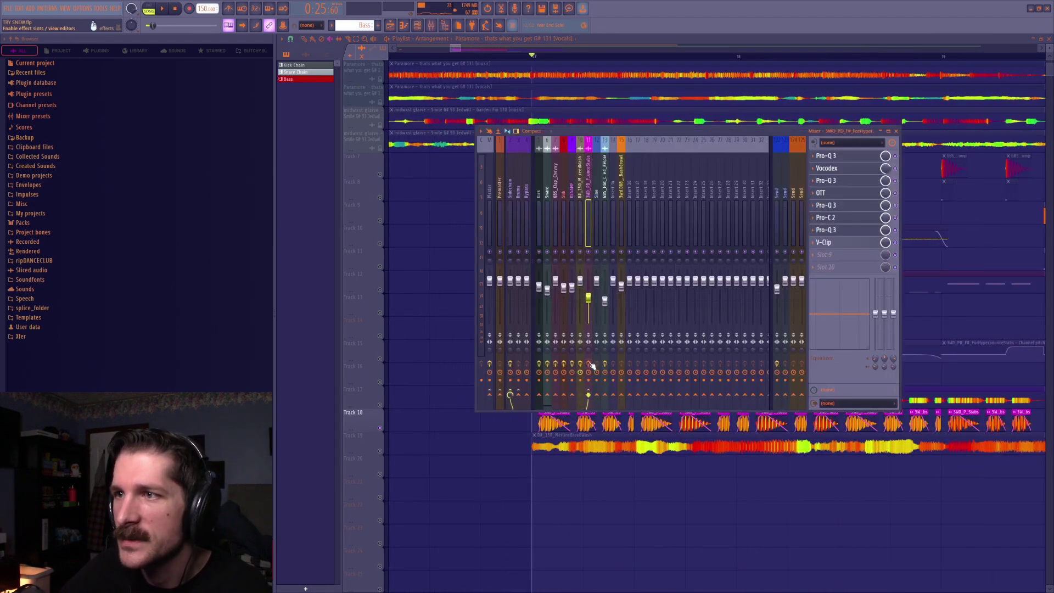
pyautogui.press('F9')
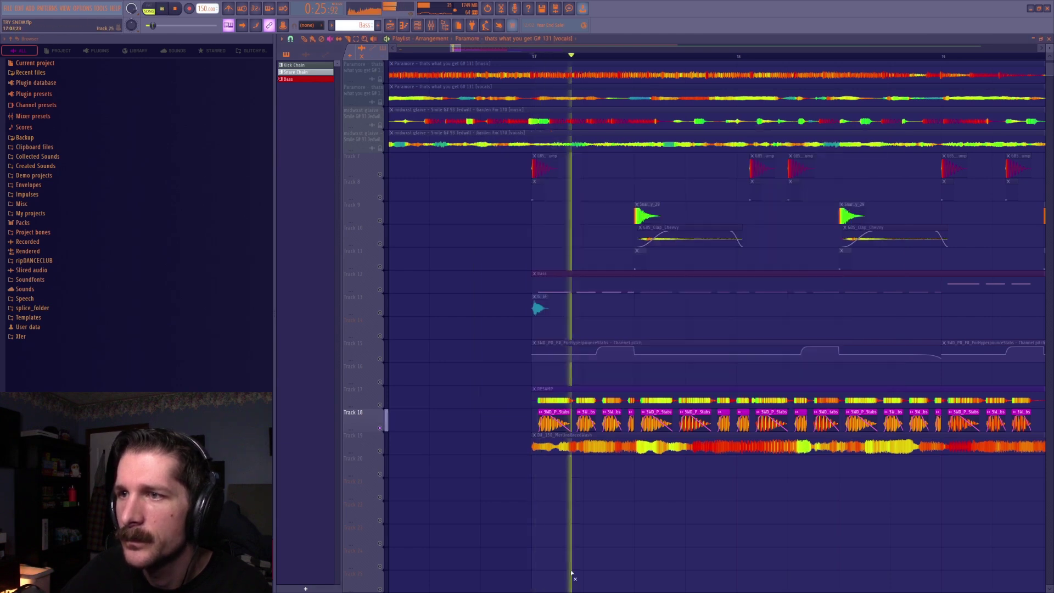
pyautogui.scroll(-2, 585, 57)
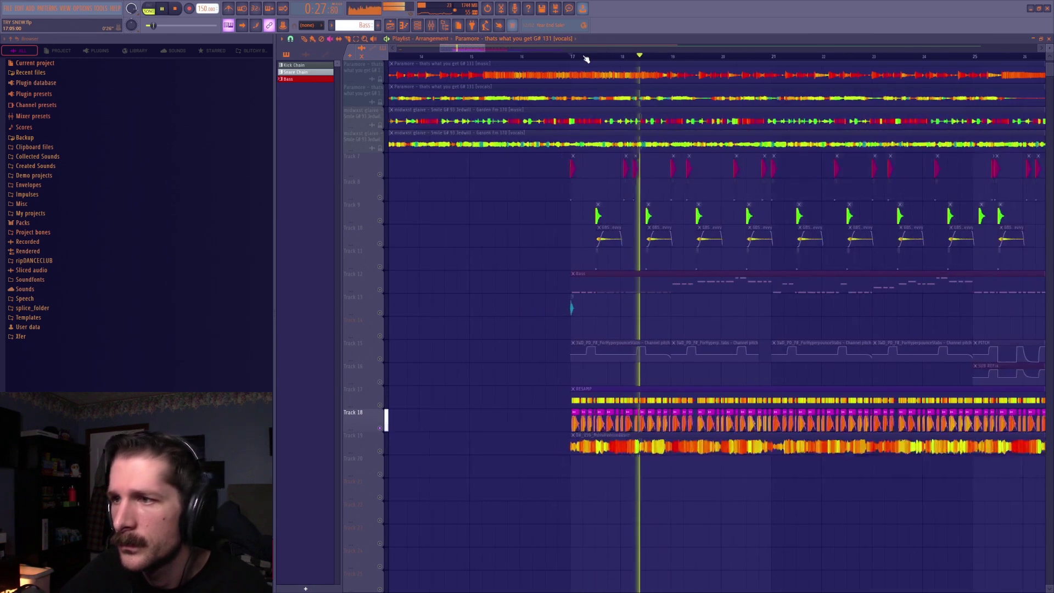
pyautogui.scroll(-3, 585, 57)
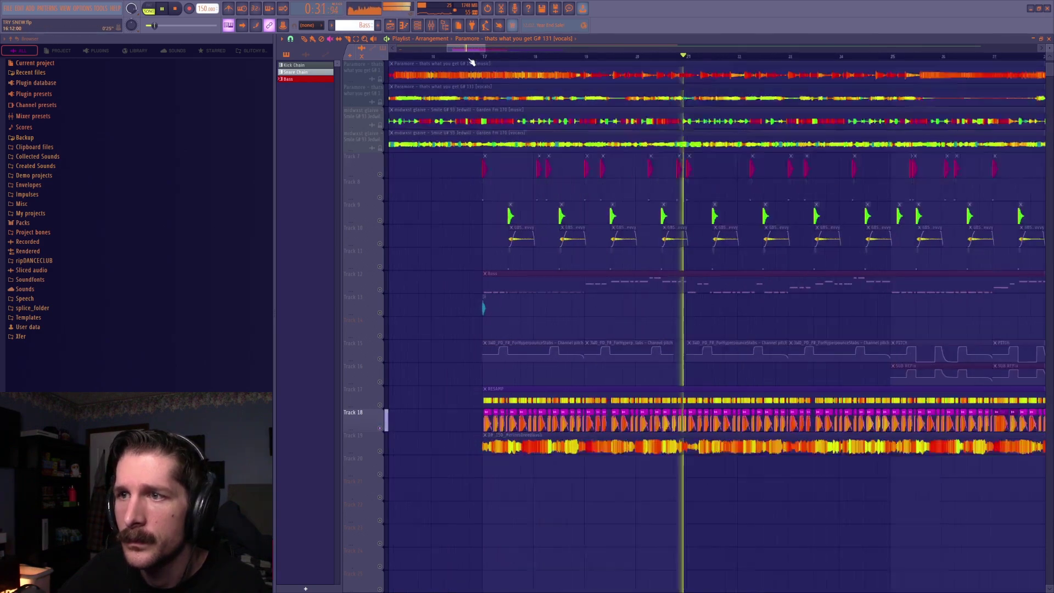
pyautogui.scroll(4, 471, 71)
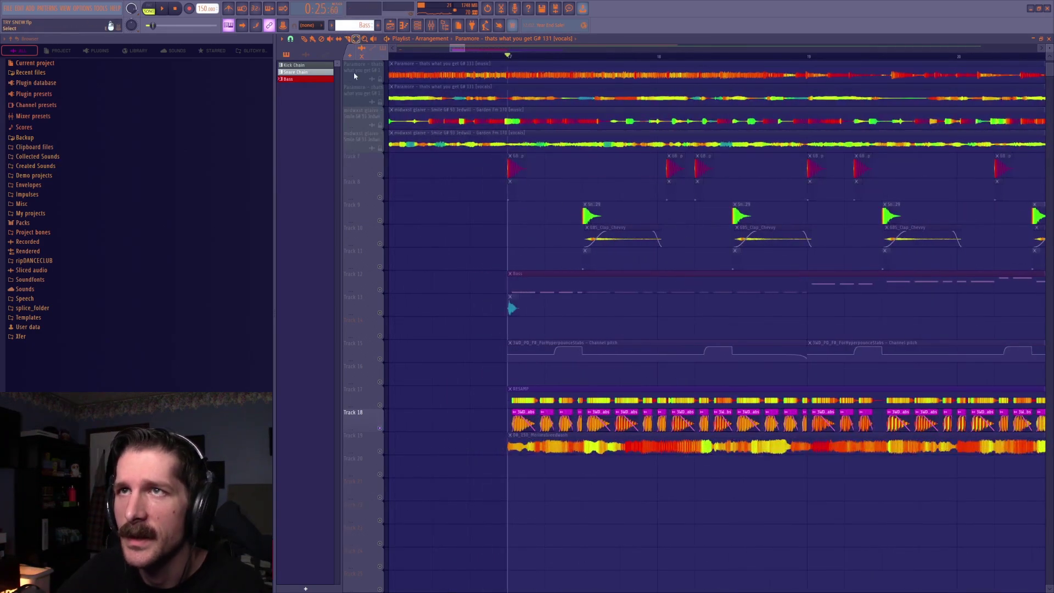
# Step: Take the fades off the selected stab clips on Track 18 and play them from bar 17
pyautogui.scroll(3, 598, 416)
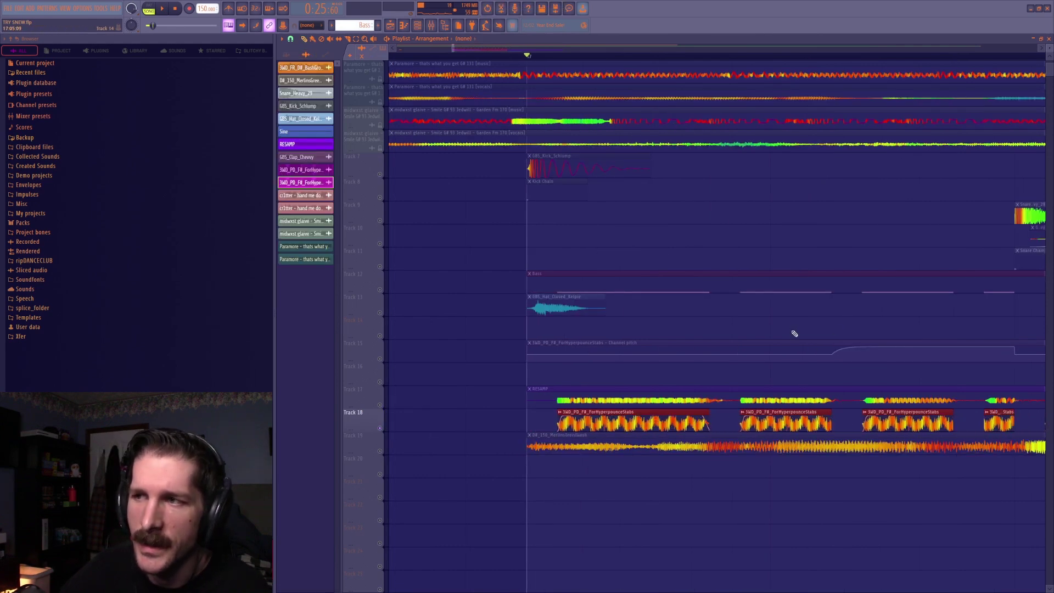
pyautogui.press('space')
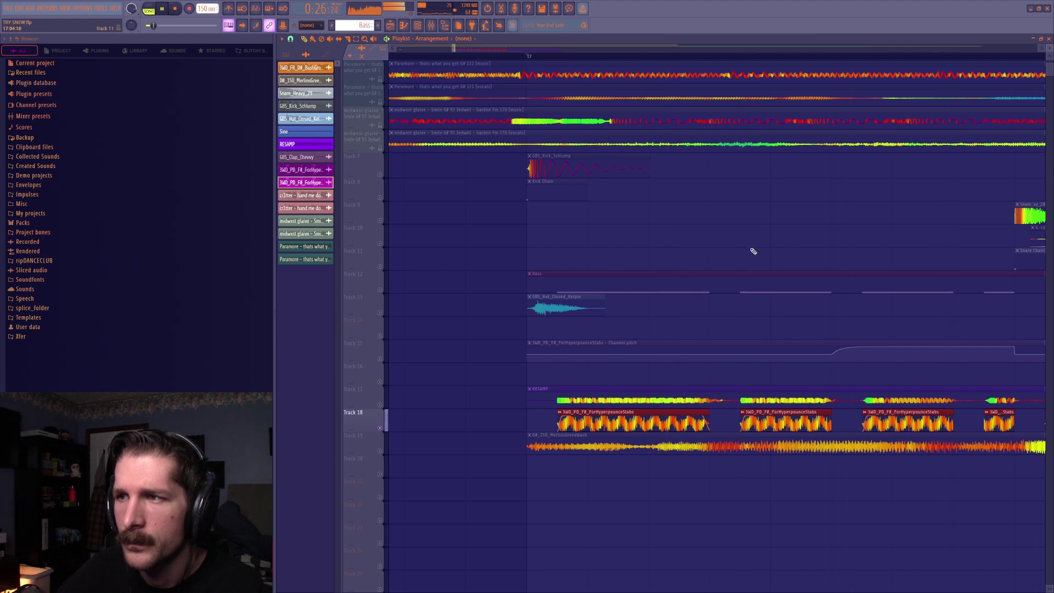
pyautogui.scroll(-3, 659, 57)
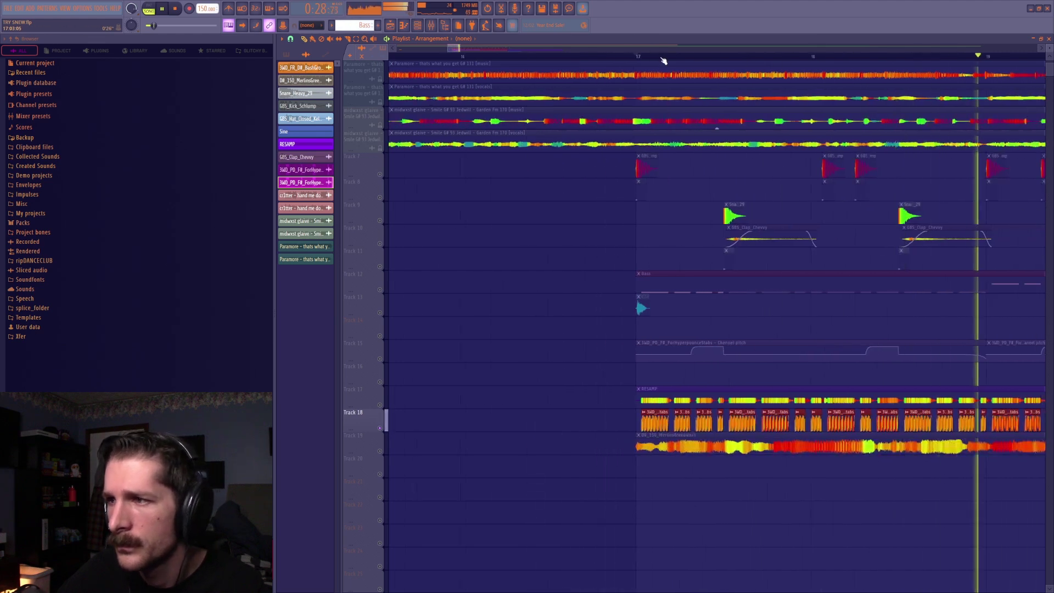
pyautogui.press('space')
# Step: Reshape the fade-out curve of the selected Track 18 stab clips and play them from bar 17
pyautogui.scroll(3, 663, 60)
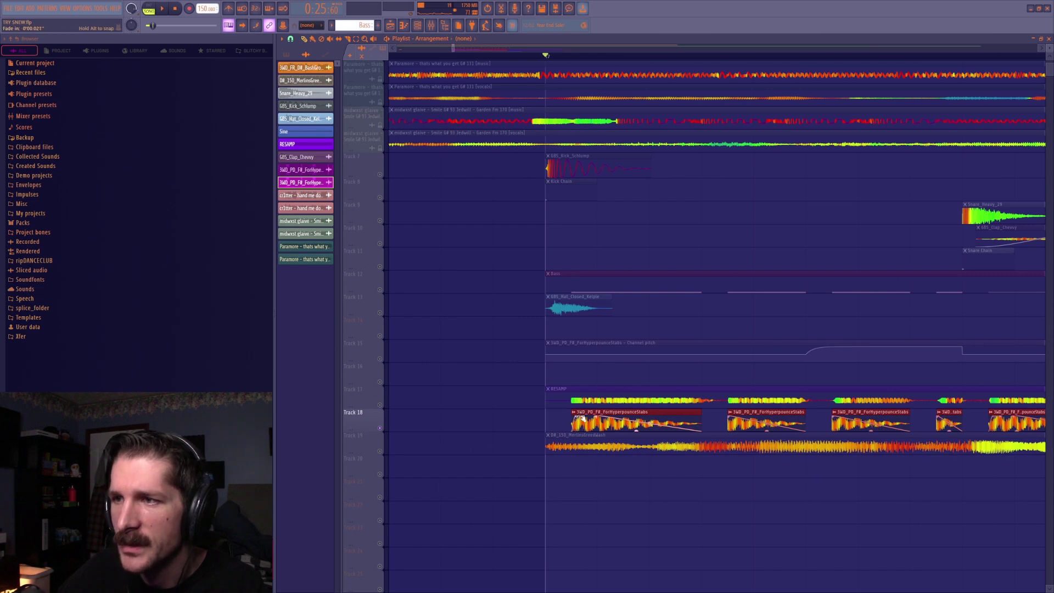
pyautogui.moveTo(637, 430); pyautogui.dragTo(651, 429)
pyautogui.press('space')
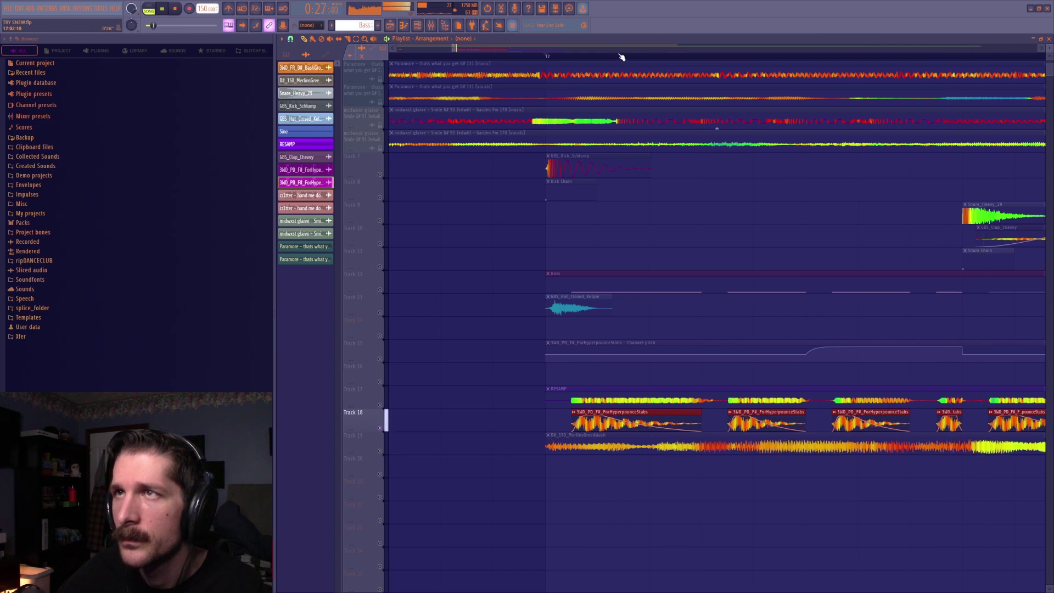
pyautogui.scroll(-5, 621, 57)
pyautogui.press('space')
# Step: Play Tracks 18 and 19 together from bar 17, checking the stabs' level and effect chain in the mixer
pyautogui.press('F9')
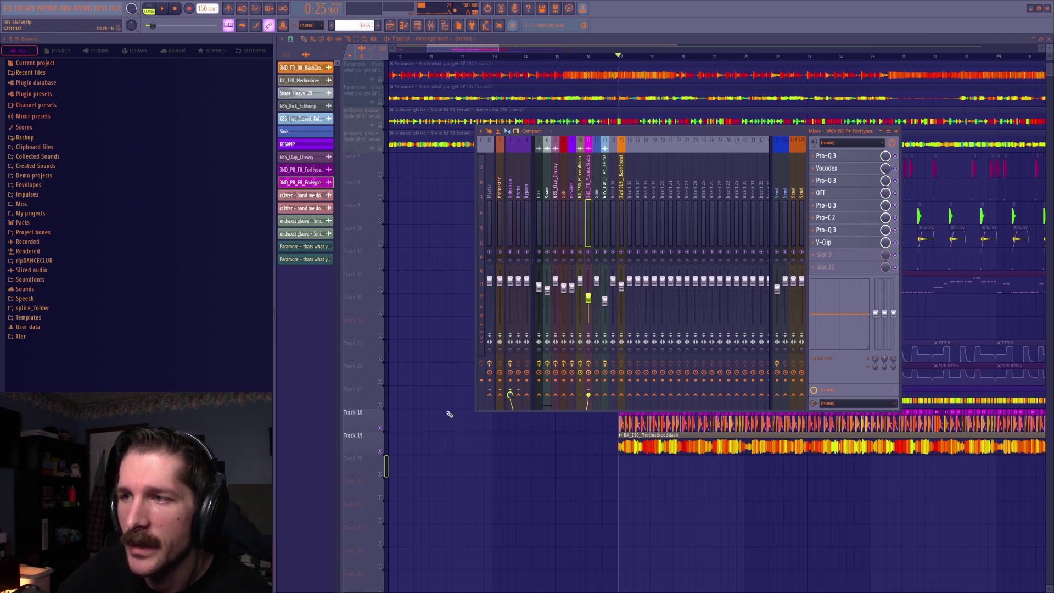
pyautogui.press('space')
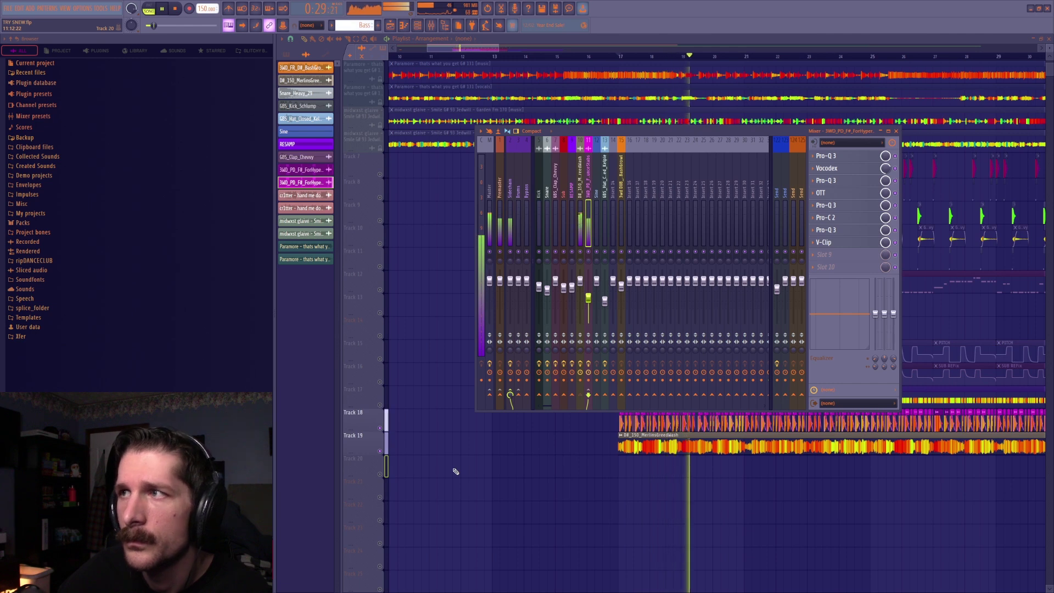
pyautogui.click(574, 204)
pyautogui.click(588, 214)
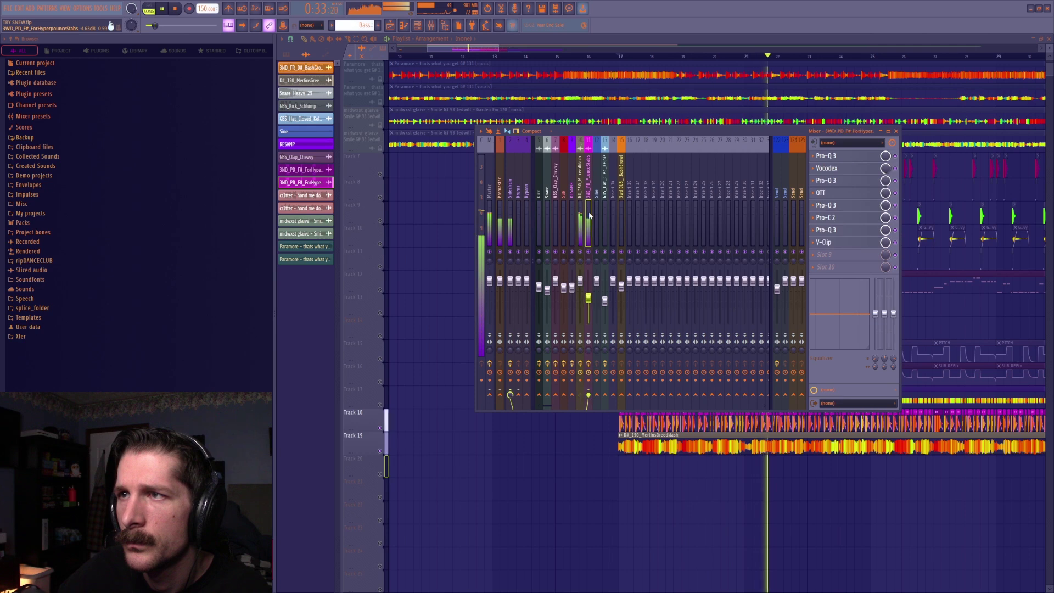
pyautogui.press('F9')
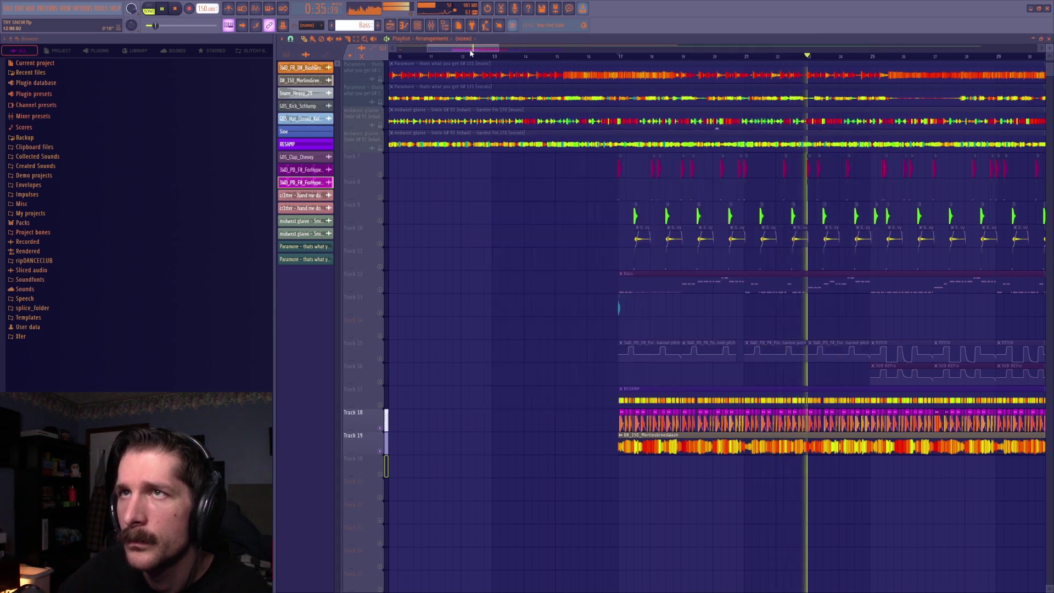
pyautogui.moveTo(470, 51); pyautogui.dragTo(485, 50)
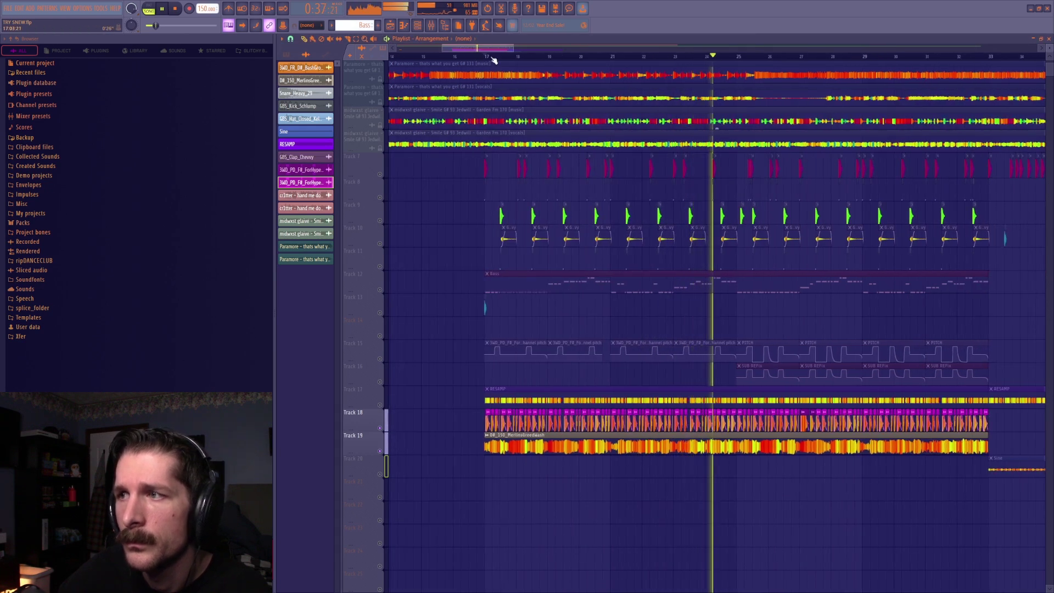
pyautogui.press('space')
# Step: Mute Track 19, keep only Tracks 15 and 18 active, and select the first channel pitch automation clip
pyautogui.click(353, 343)
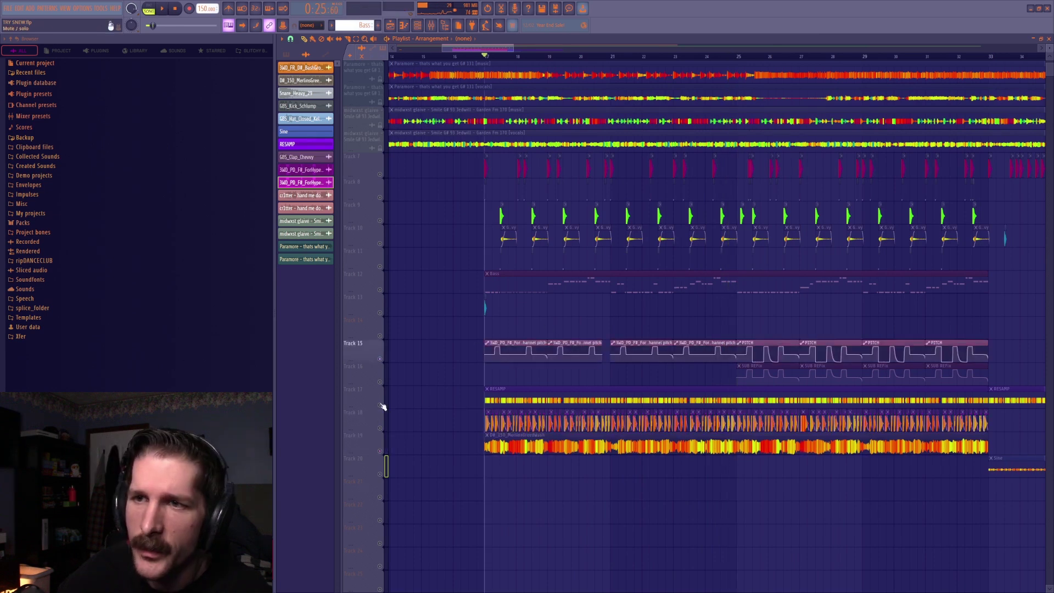
pyautogui.rightClick(381, 428)
pyautogui.click(380, 359)
pyautogui.click(497, 332)
pyautogui.rightClick(521, 328)
pyautogui.click(519, 342)
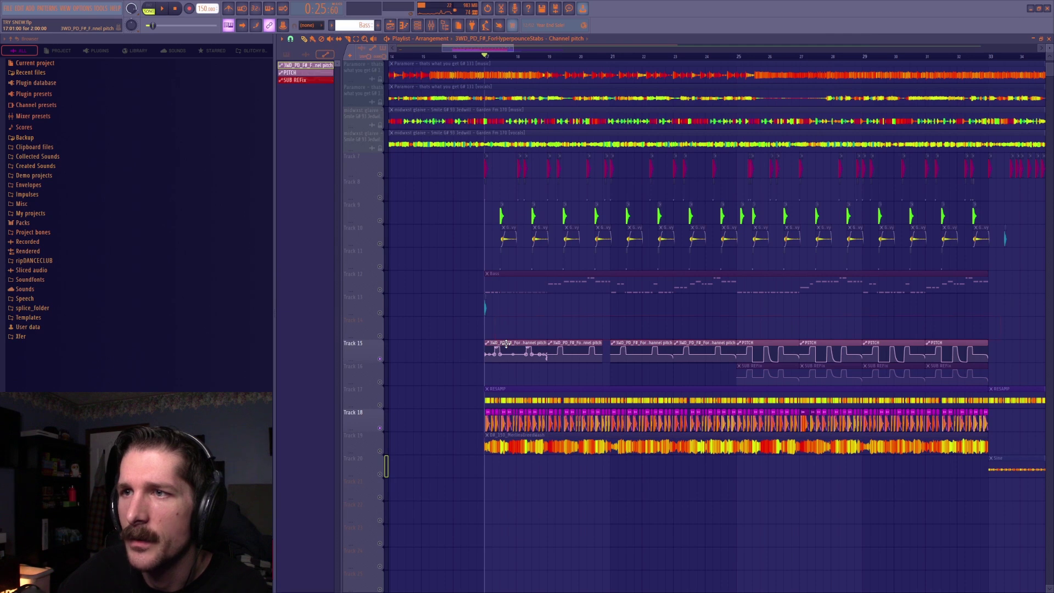
# Step: Inspect the stab sample's channel settings and the options of its channel pitch control, and close the window
pyautogui.click(490, 416)
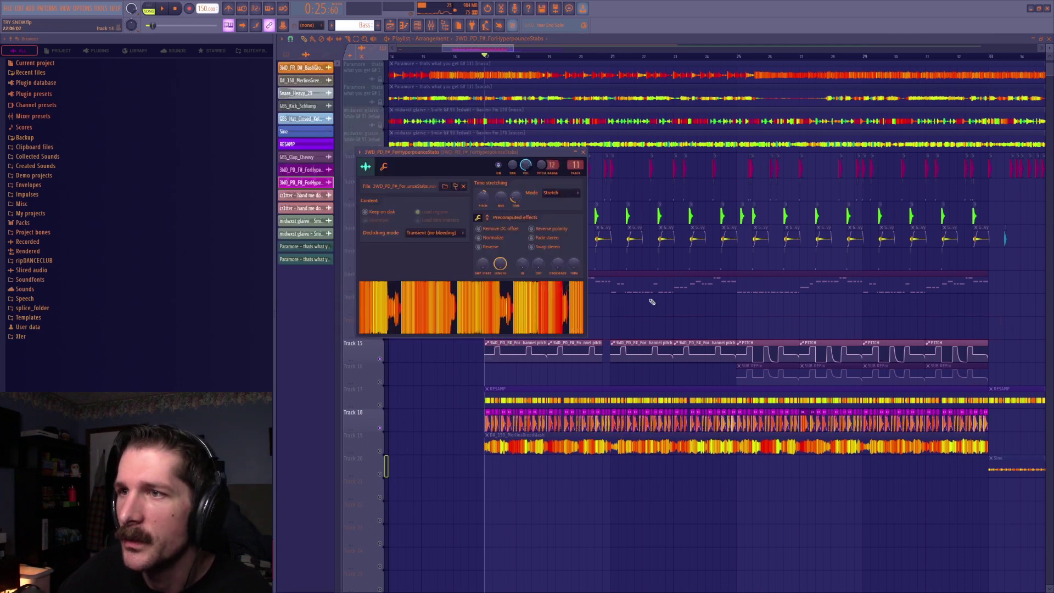
pyautogui.click(498, 44)
pyautogui.scroll(6, 494, 52)
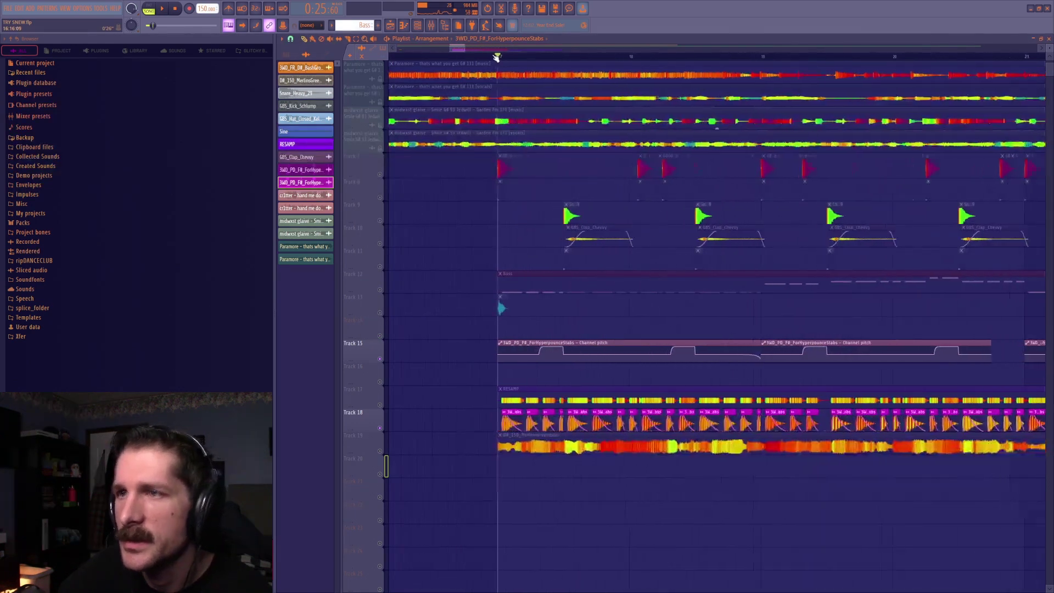
pyautogui.click(535, 414)
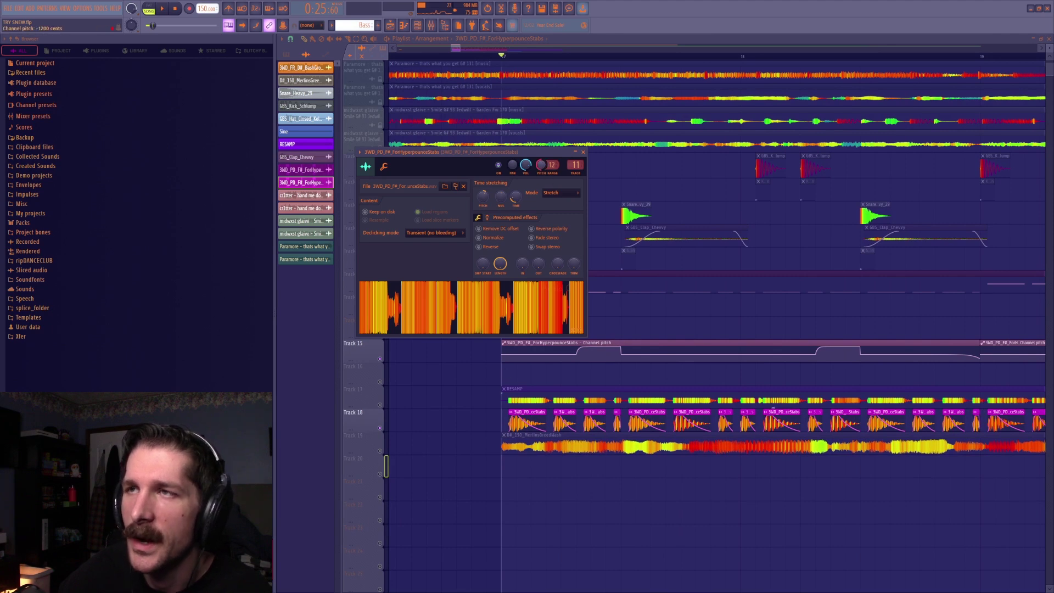
pyautogui.rightClick(543, 170)
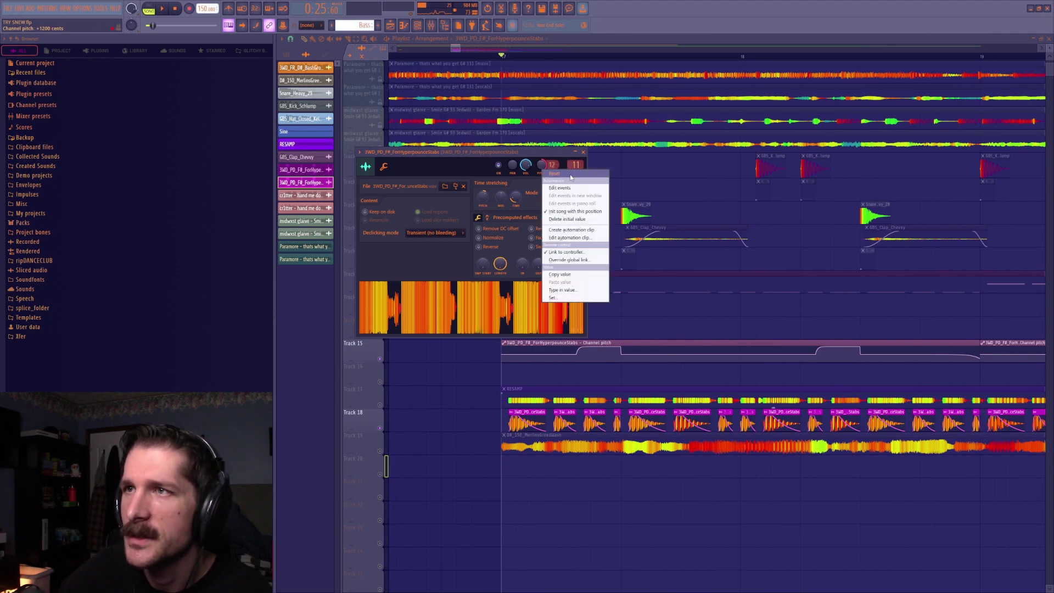
pyautogui.click(571, 175)
pyautogui.press('Escape')
# Step: Play the stabs with the Track 15 channel pitch automation from bar 17
pyautogui.press('space')
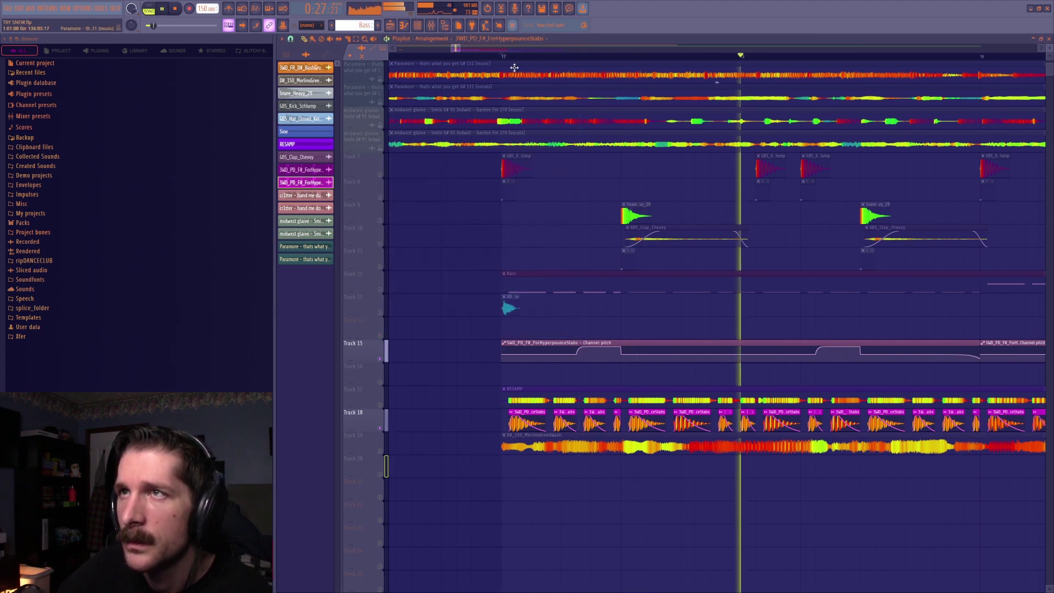
pyautogui.scroll(-4, 527, 57)
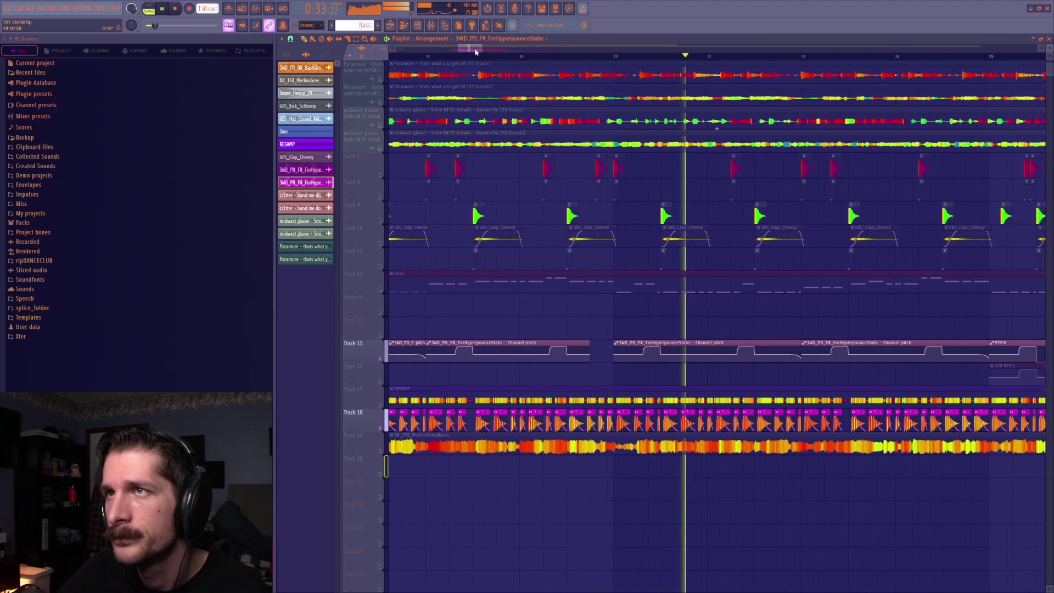
pyautogui.press('space')
# Step: Play the stabs from bar 25 with the PITCH automation on Track 15 active, and return to bar 25
pyautogui.moveTo(475, 49); pyautogui.dragTo(493, 49)
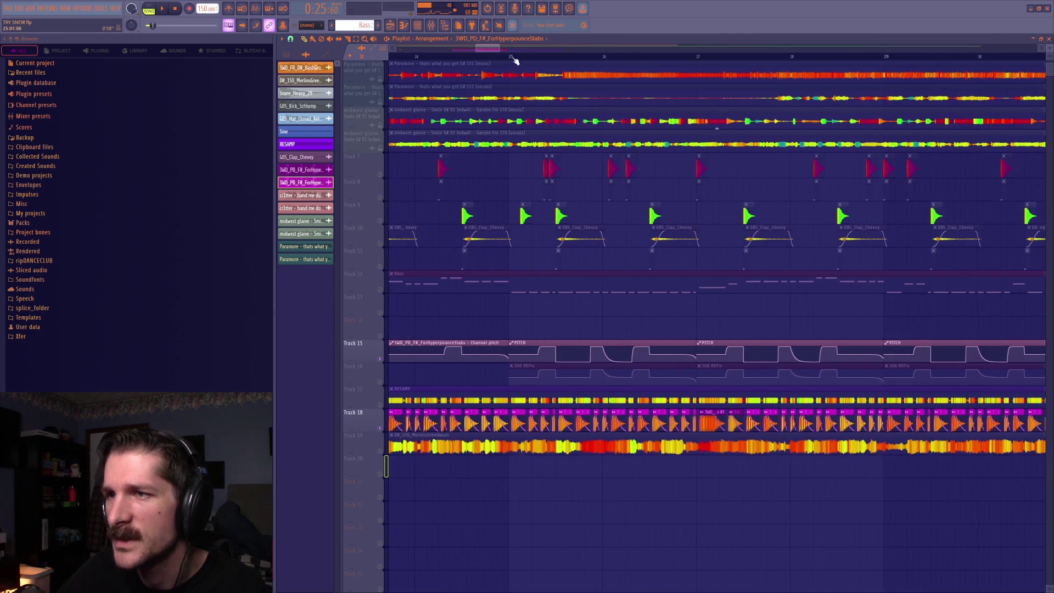
pyautogui.click(291, 39)
pyautogui.click(302, 159)
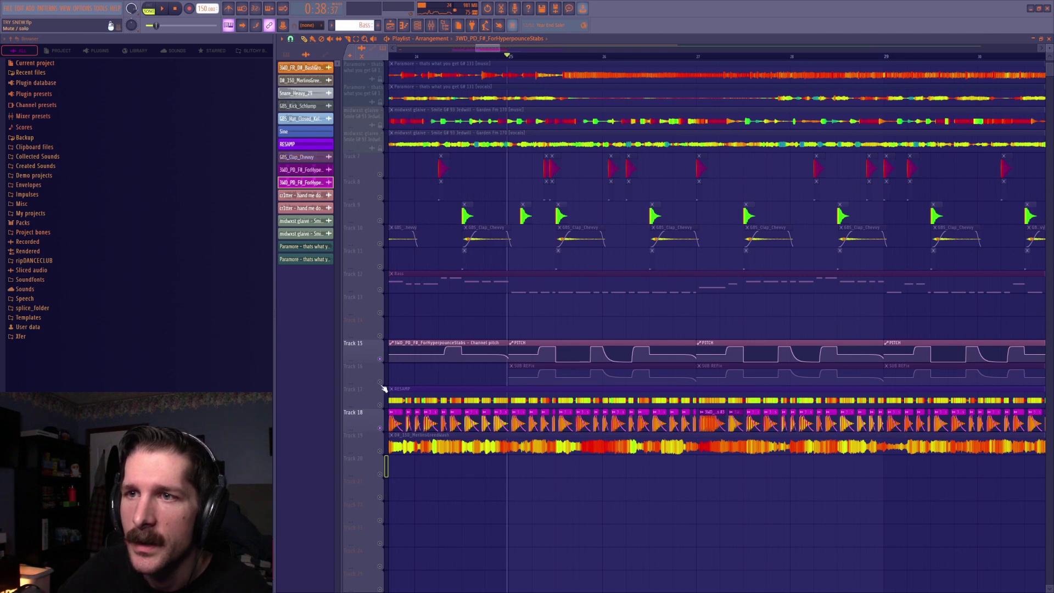
pyautogui.click(380, 359)
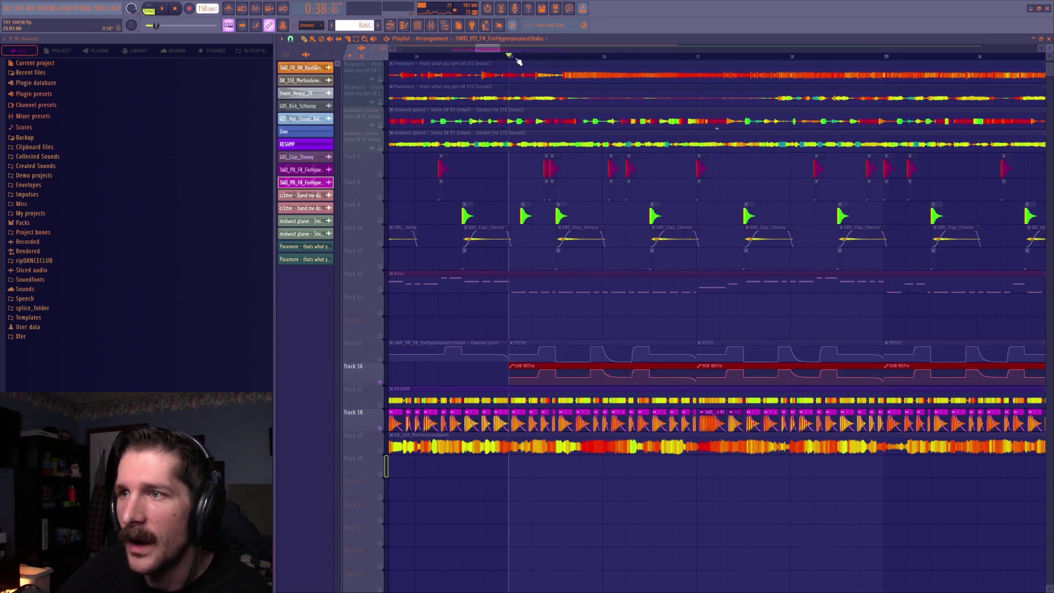
pyautogui.click(380, 359)
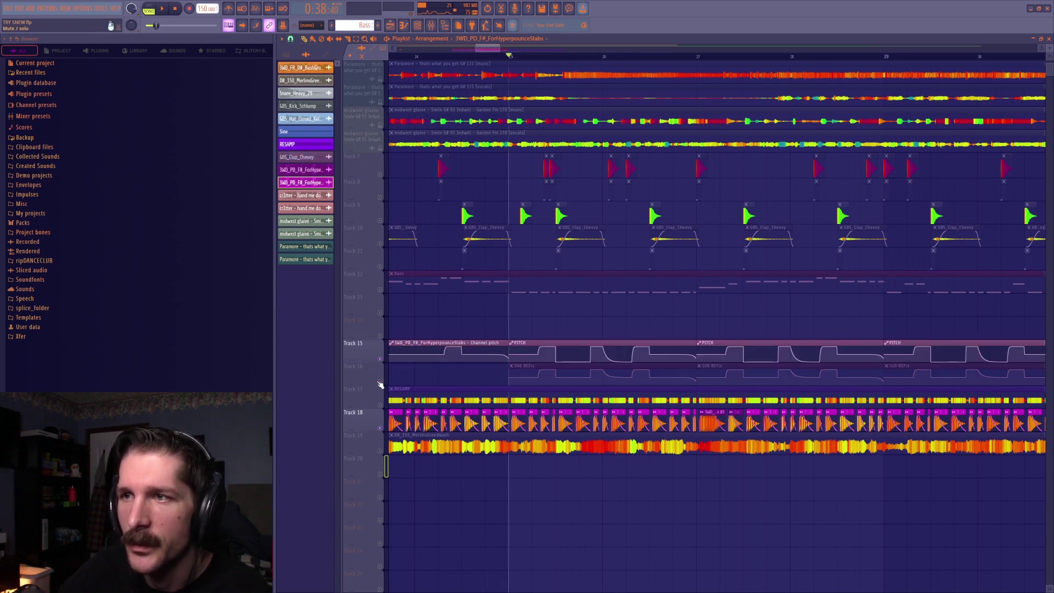
pyautogui.press('space')
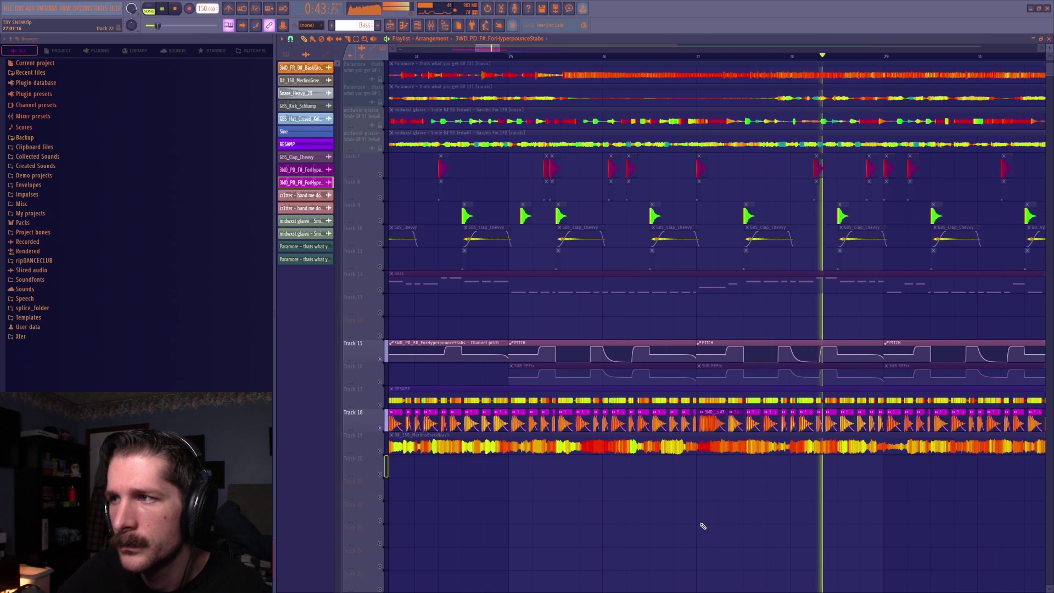
pyautogui.scroll(-2, 566, 58)
pyautogui.click(531, 52)
pyautogui.scroll(-2, 534, 51)
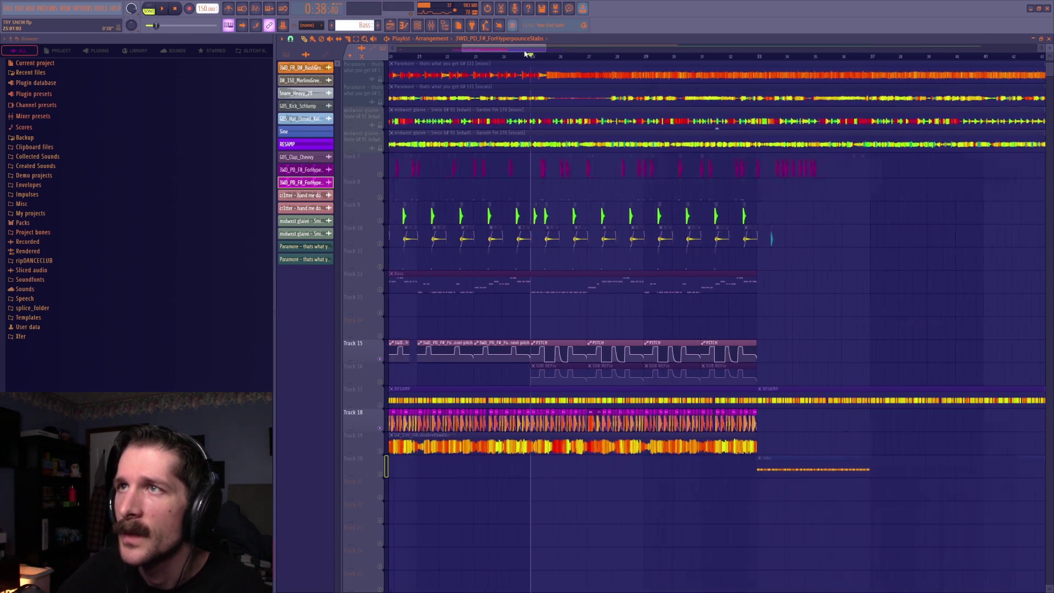
# Step: Activate Track 19 alongside the pitch-automated stabs and play them from bar 25, viewing the mixer levels
pyautogui.moveTo(483, 50); pyautogui.dragTo(478, 50)
pyautogui.click(381, 453)
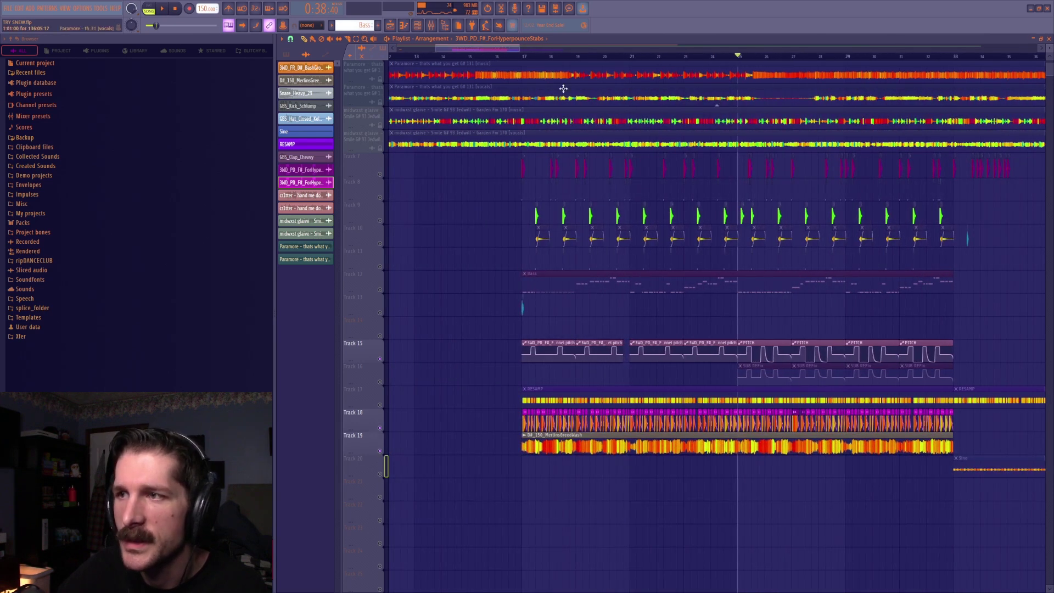
pyautogui.click(431, 25)
pyautogui.press('space')
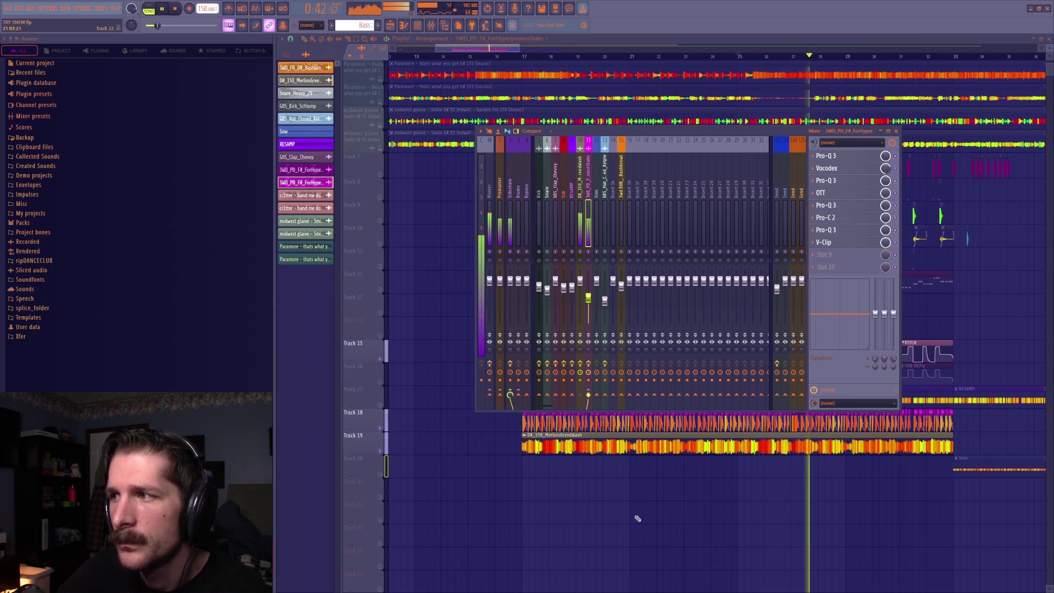
pyautogui.press('F9')
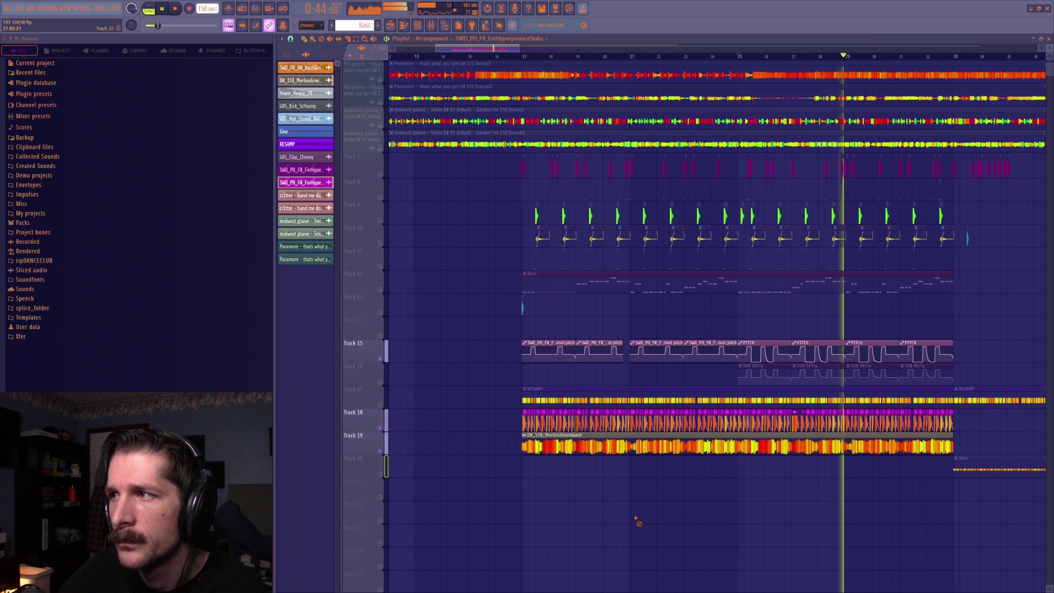